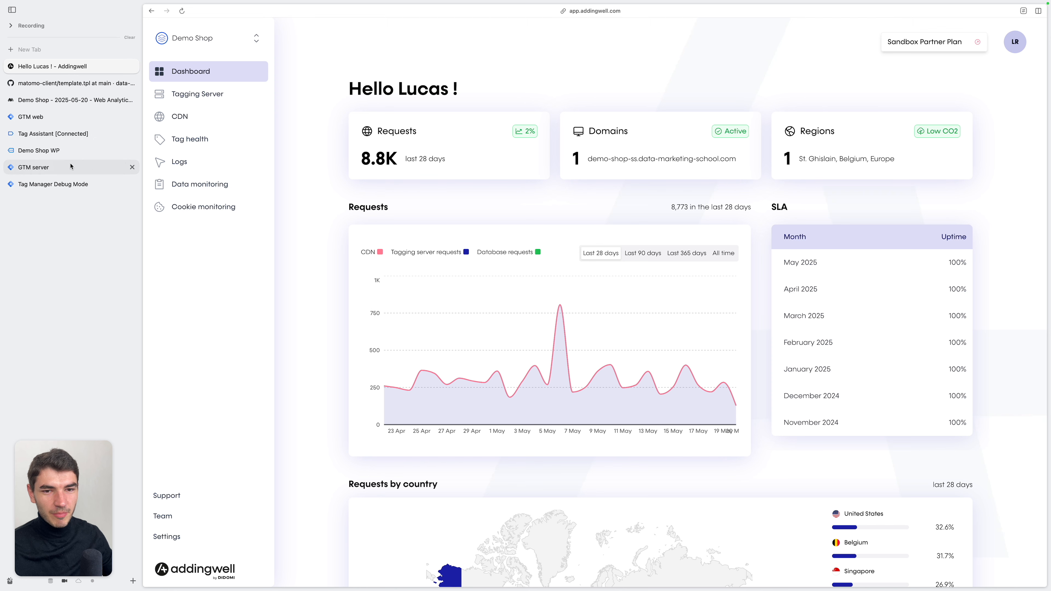
Examine the tag lists of the GTM server and web containers and the page_view event in the server debug view
left_click(63, 167)
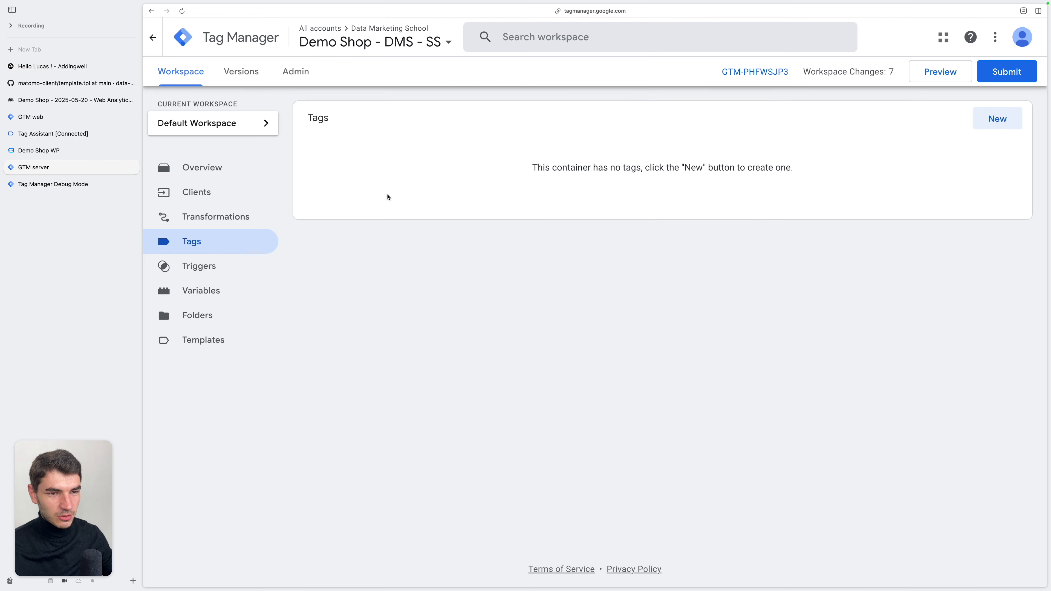
left_click(70, 119)
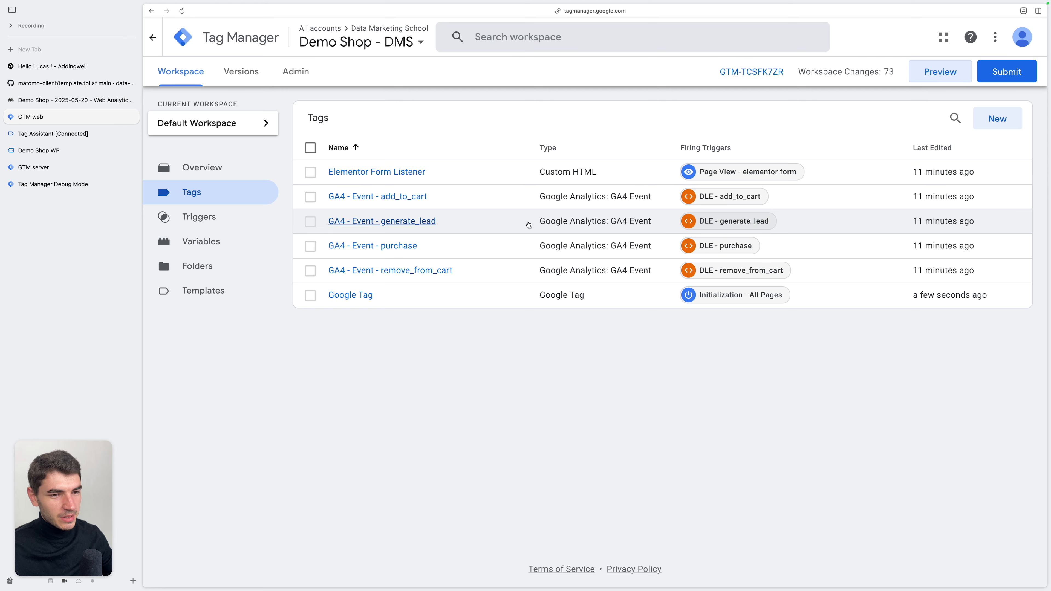
left_click(363, 303)
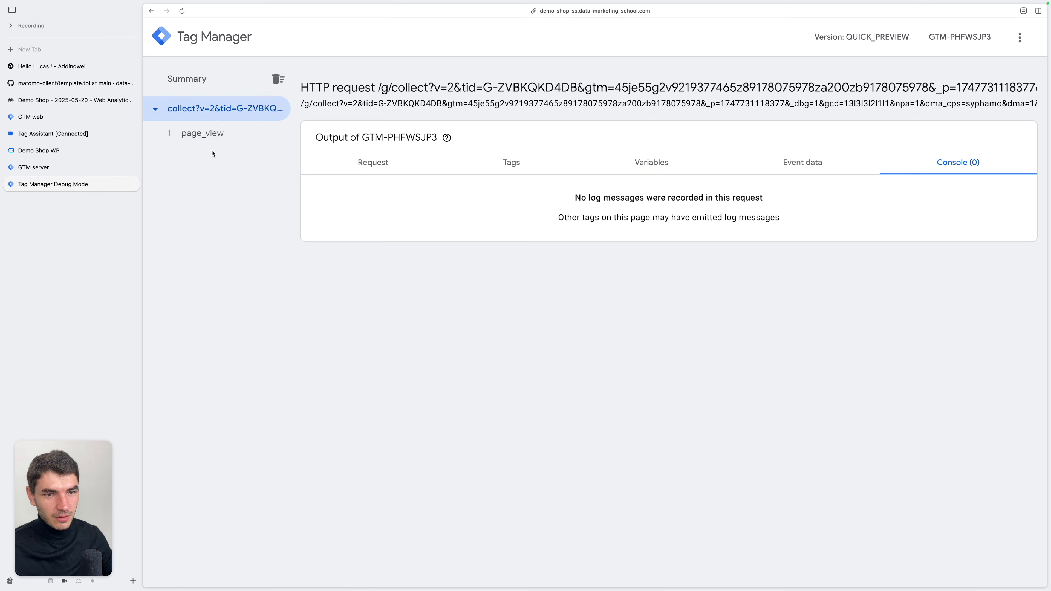
left_click(255, 134)
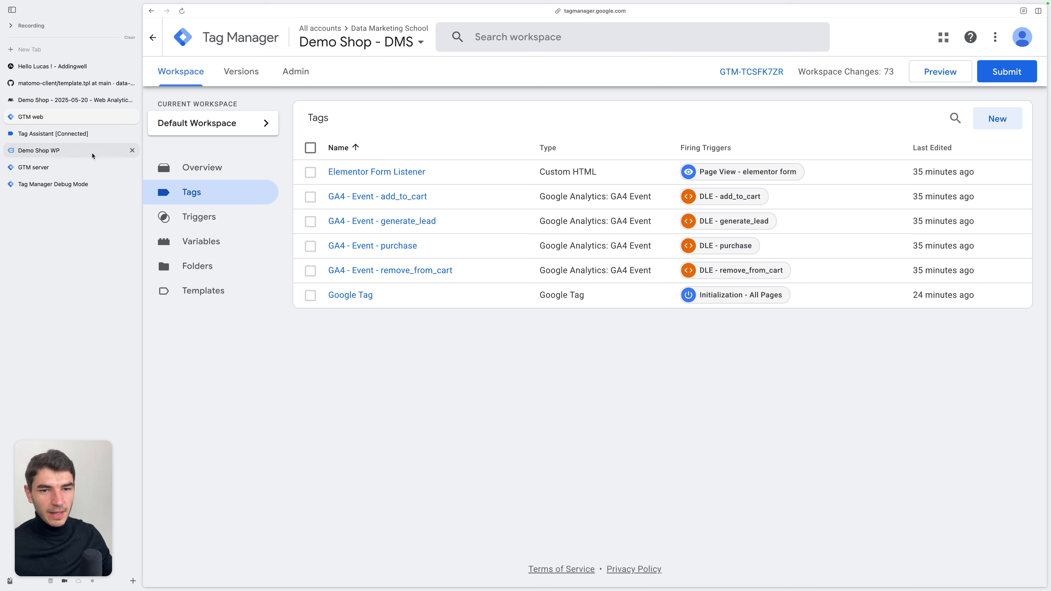
left_click(66, 168)
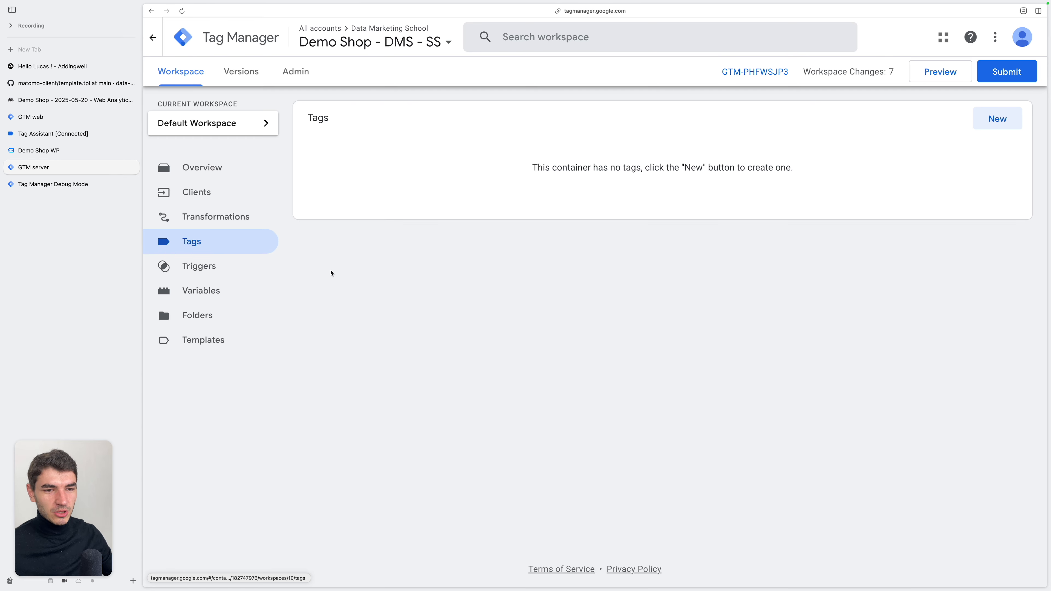
left_click(67, 117)
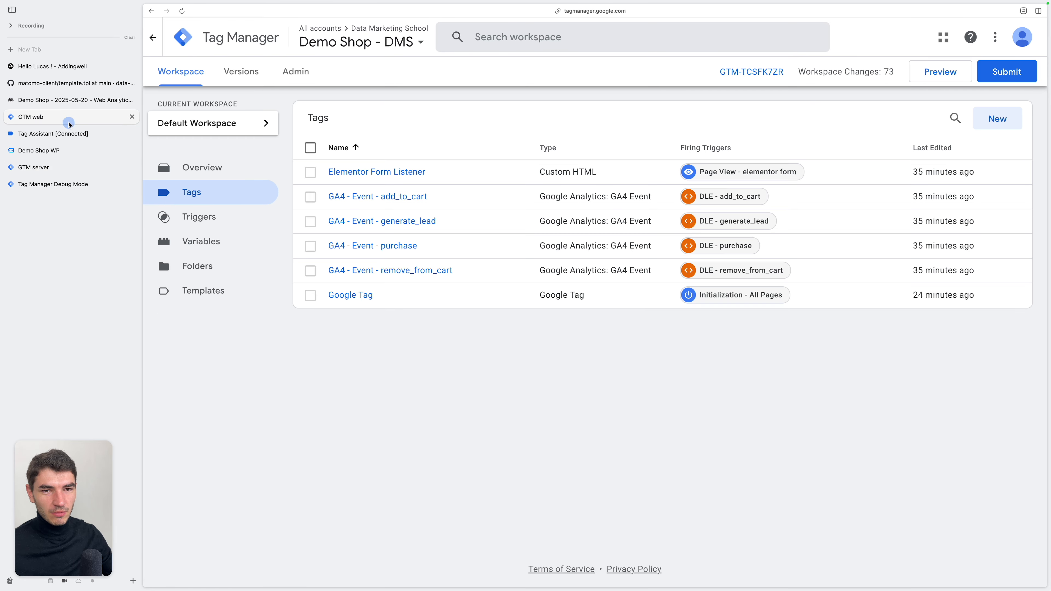
In the GTM server container, start a new tag and browse the Community Template Gallery for more tag types
left_click(48, 168)
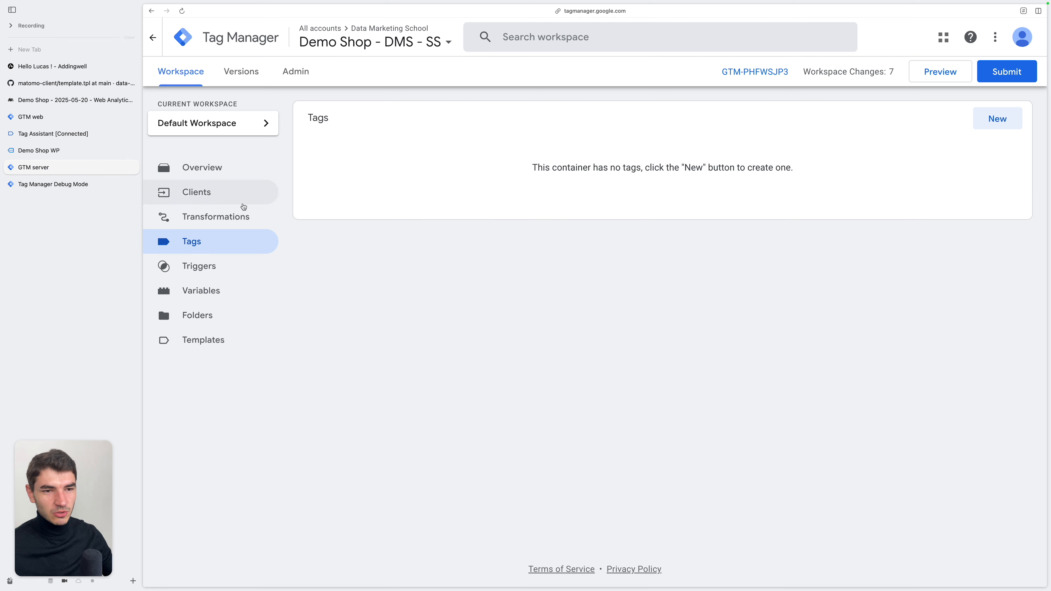
left_click(998, 126)
left_click(699, 145)
left_click(874, 74)
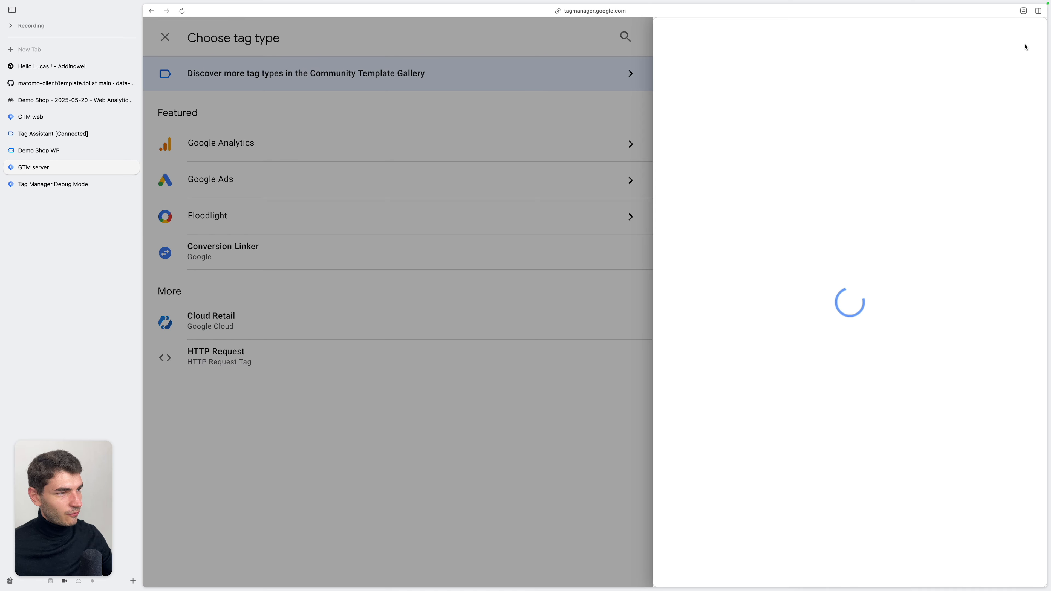
Search the gallery for matomo and add the Matomo Analytics template by data-marketing-school to the workspace
left_click(955, 40)
type("mat")
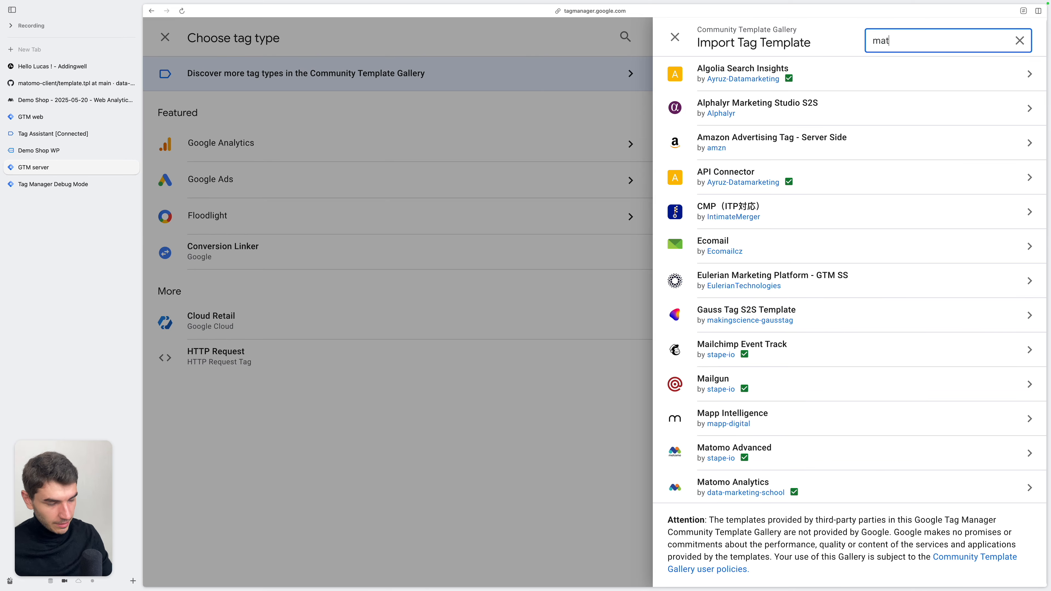
type("omo")
left_click(794, 113)
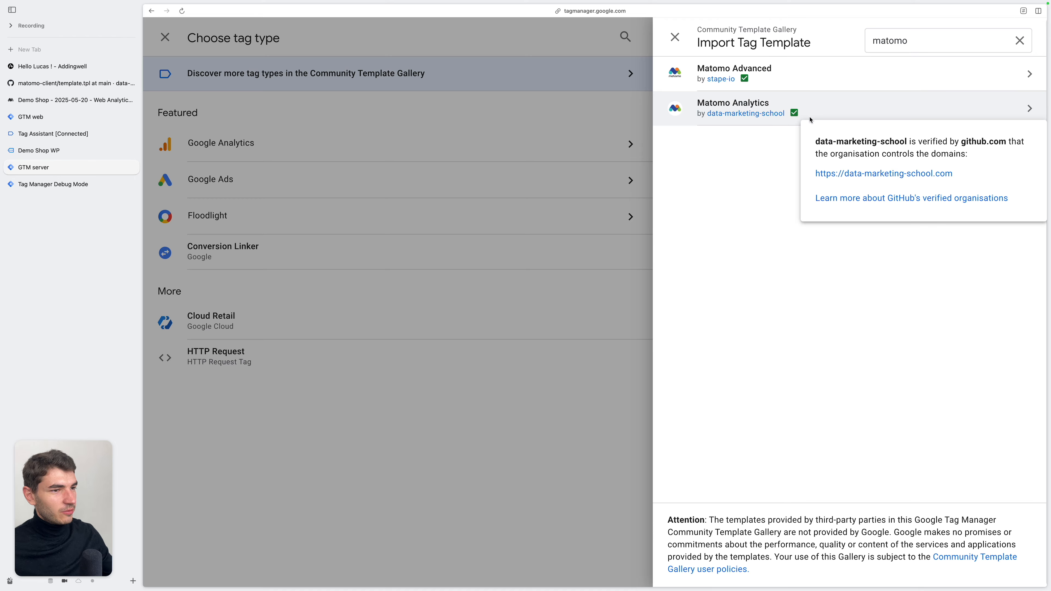
left_click(883, 109)
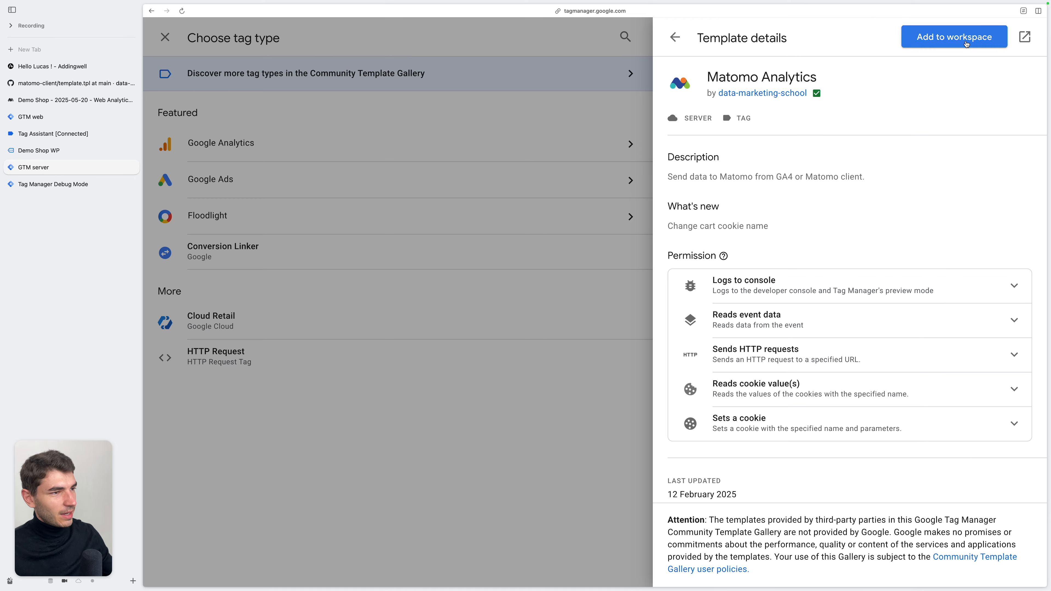
left_click(966, 44)
left_click(756, 367)
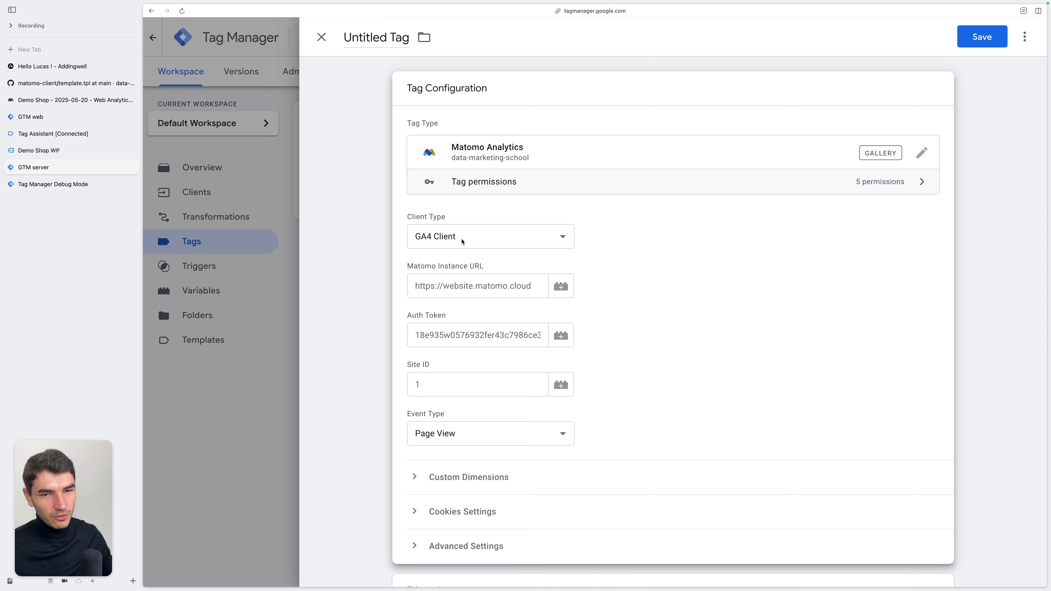
Preview the tag's options for the Matomo Client type and set the Client Type back to GA4 Client
left_click(96, 122)
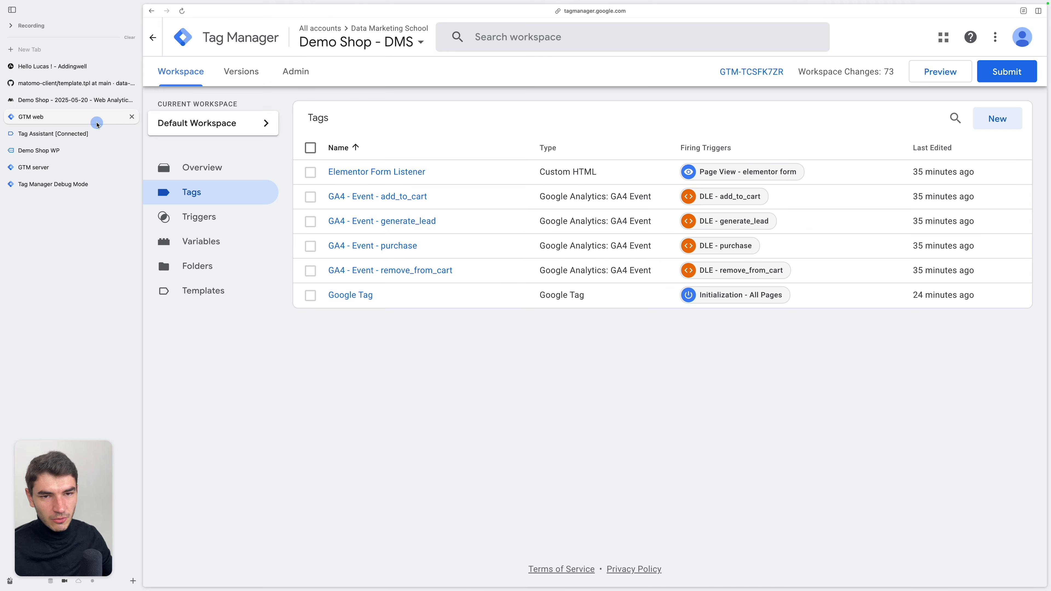
key("ctrl+Tab")
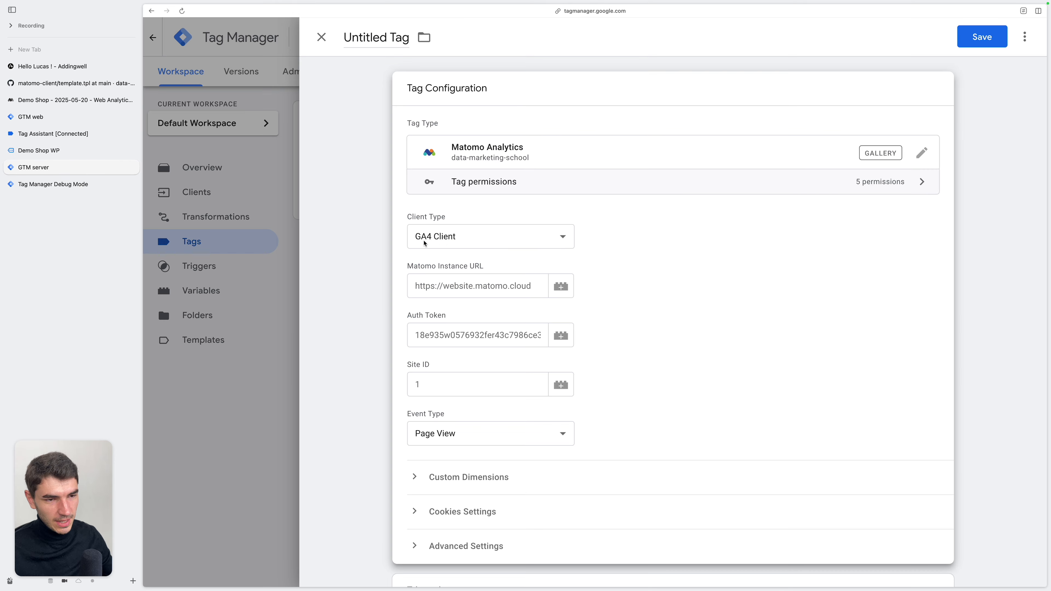
left_click(425, 244)
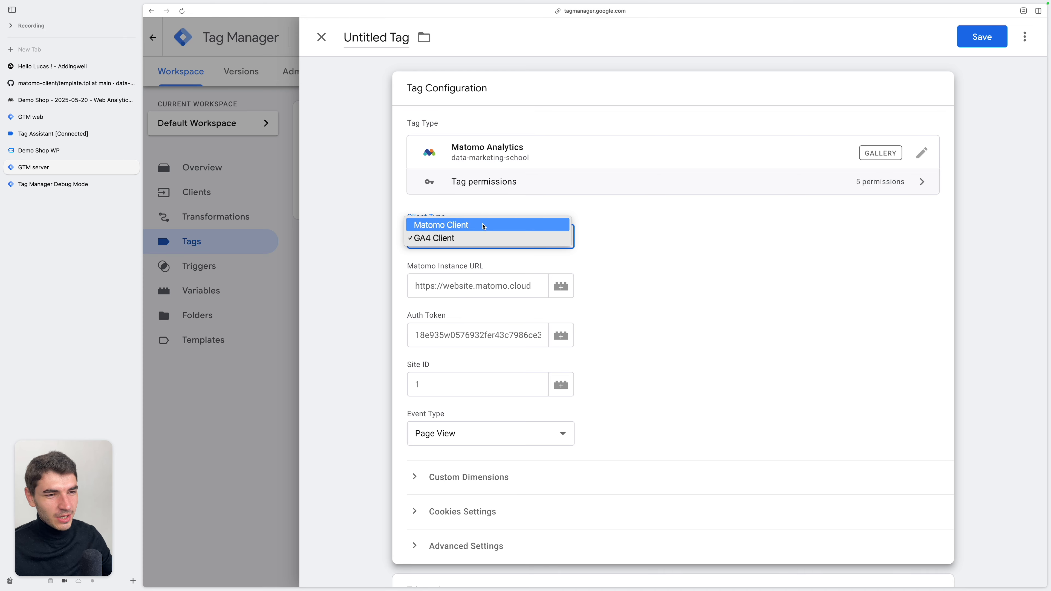
left_click(445, 226)
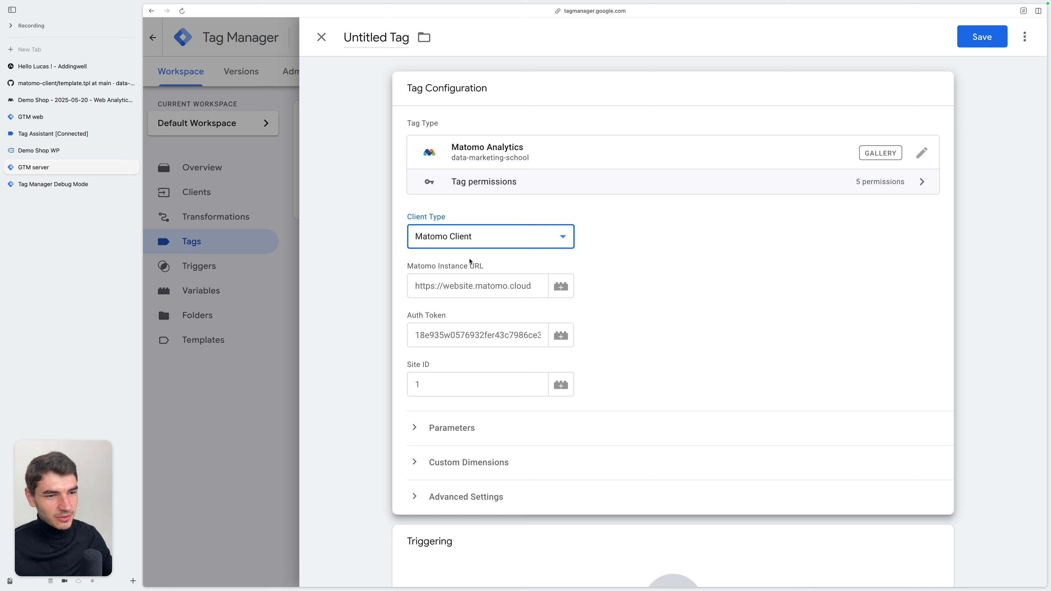
left_click(478, 244)
left_click(467, 253)
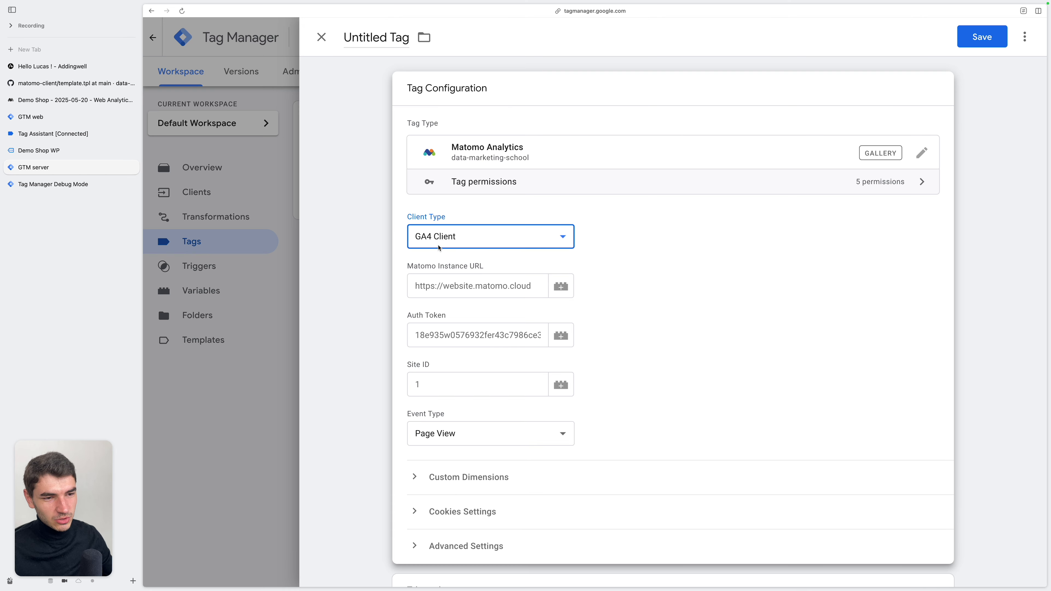
left_click(457, 273)
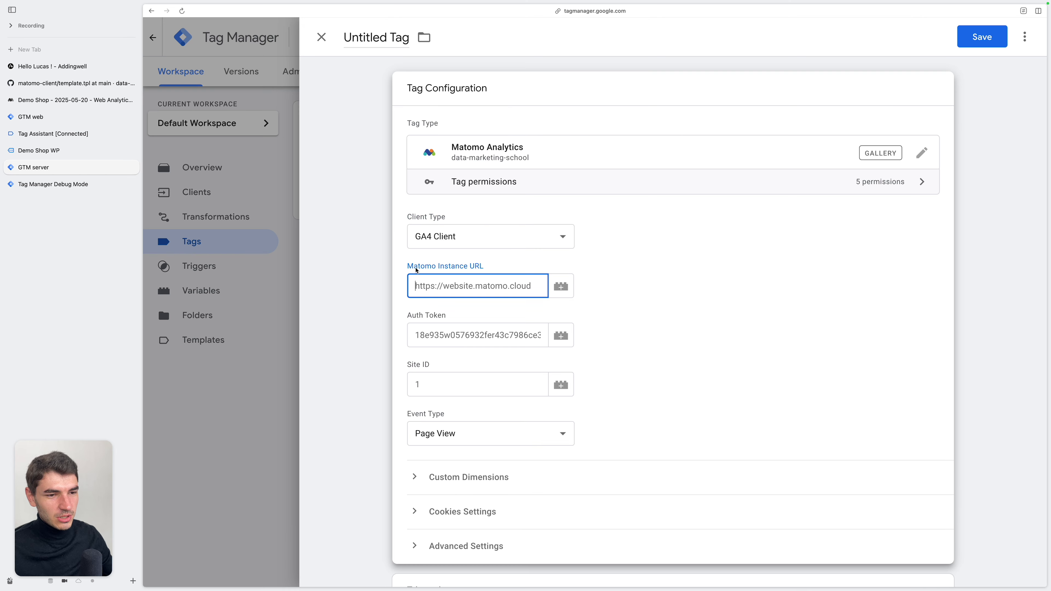
left_click_drag(416, 270, 476, 270)
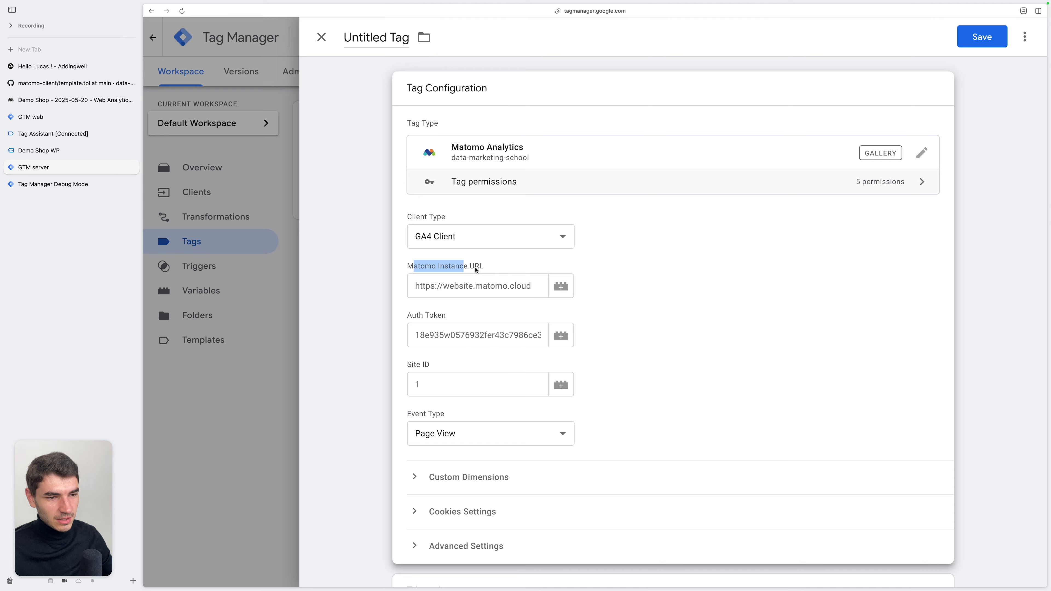
left_click(78, 100)
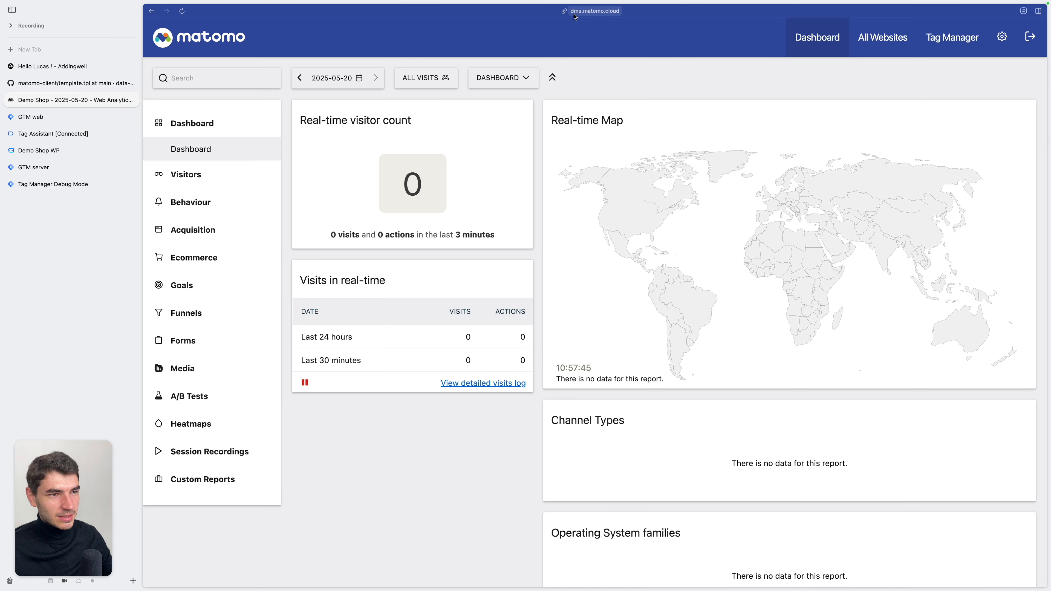
left_click(34, 169)
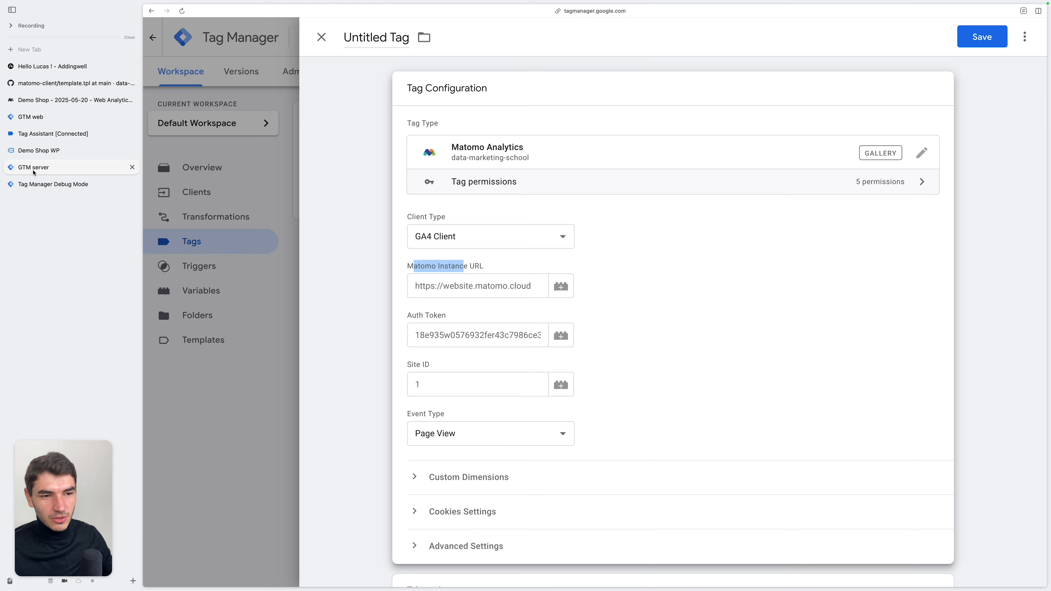
left_click(480, 286)
key("super+a")
type("h")
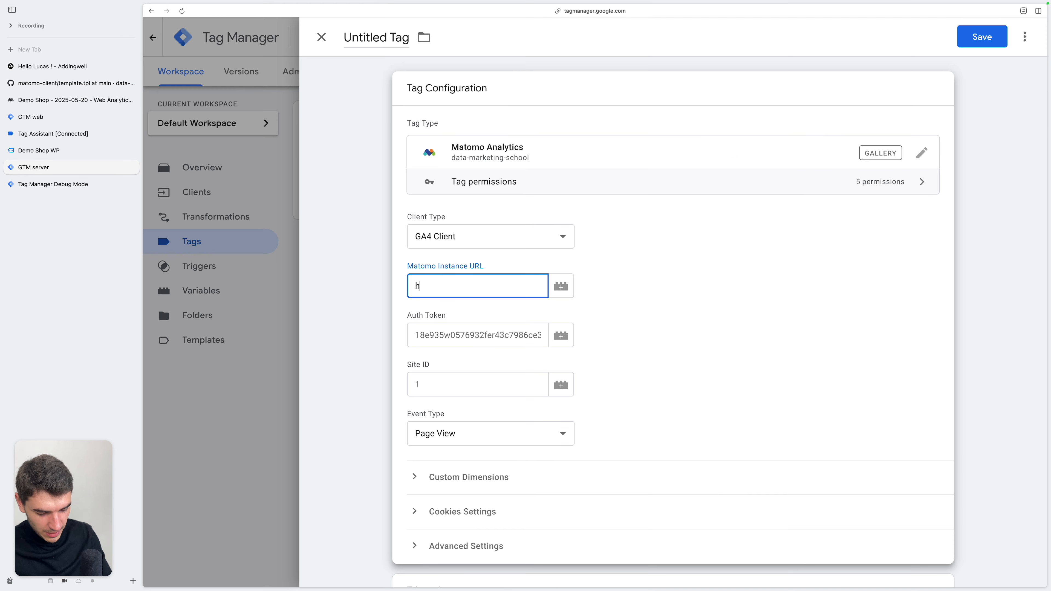
type("ttps://dms.matomo")
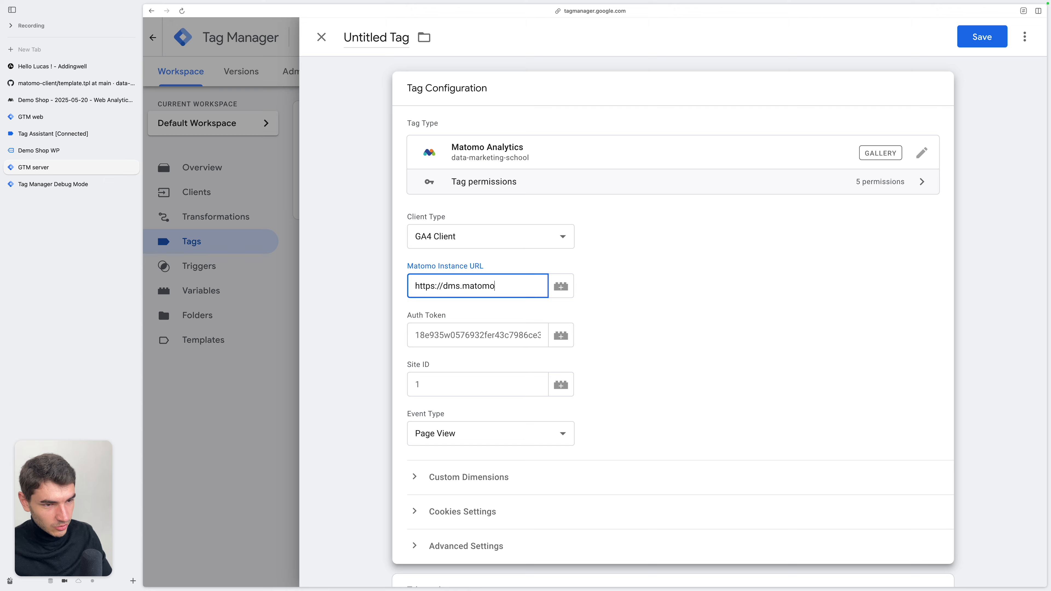
type(".cloud")
Switch to Matomo and go to the Auth tokens section of the personal security settings
left_click(431, 327)
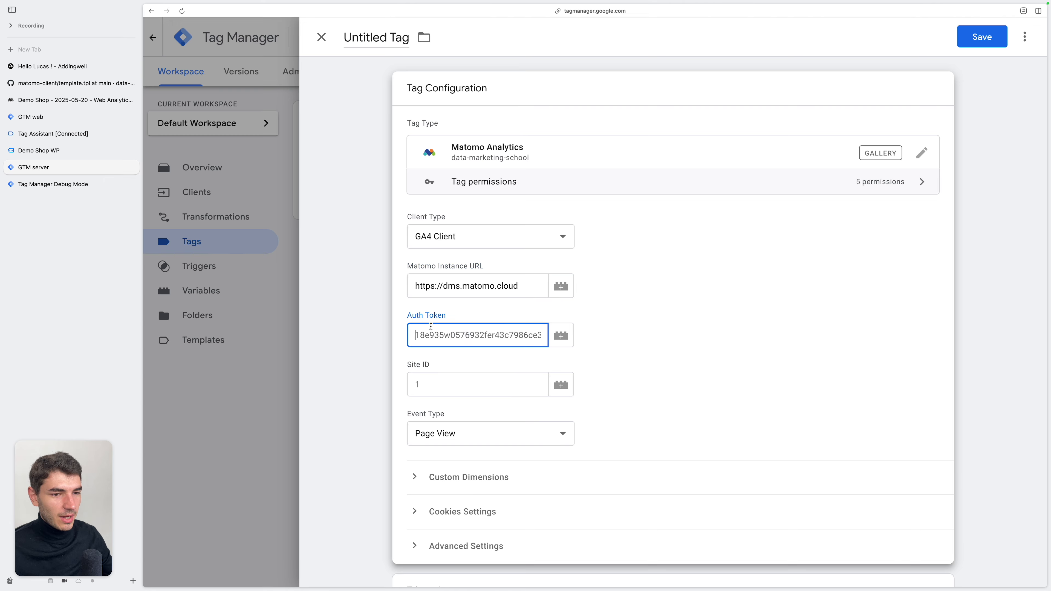
left_click(75, 100)
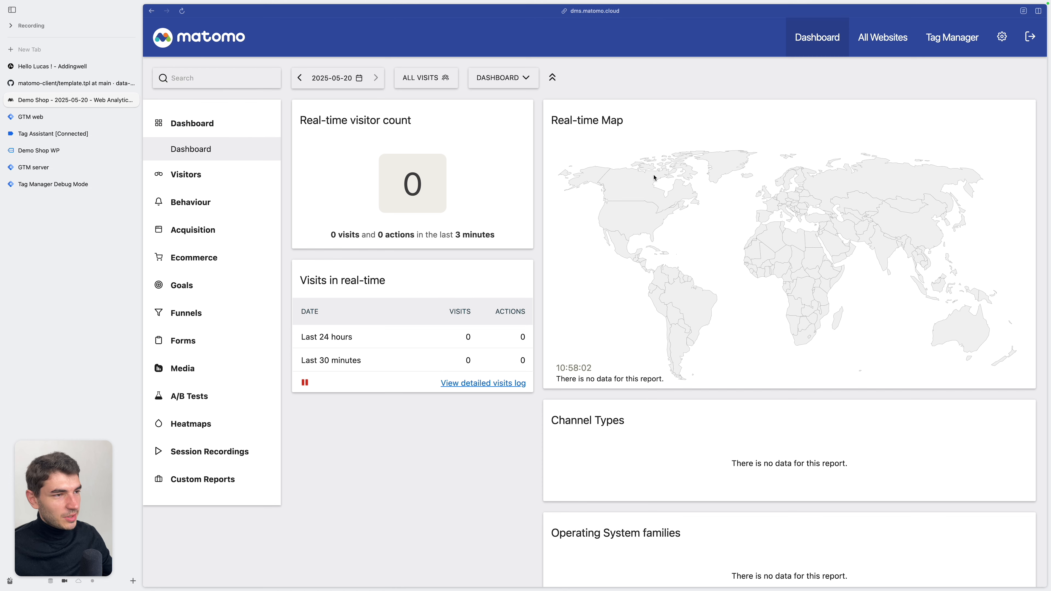
left_click(1003, 41)
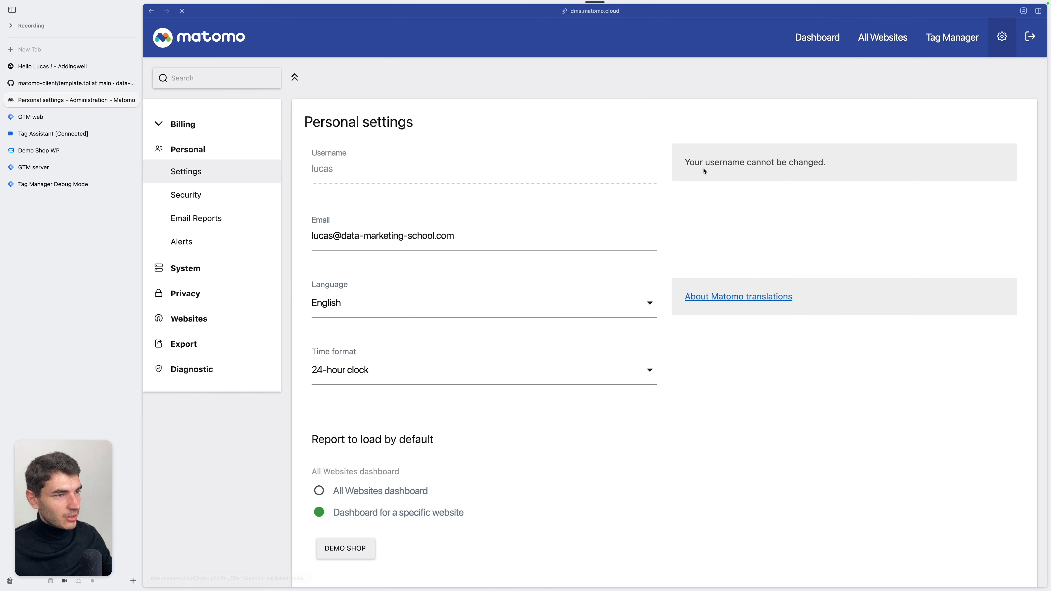
left_click(190, 203)
scroll(414, 339, "down", 5)
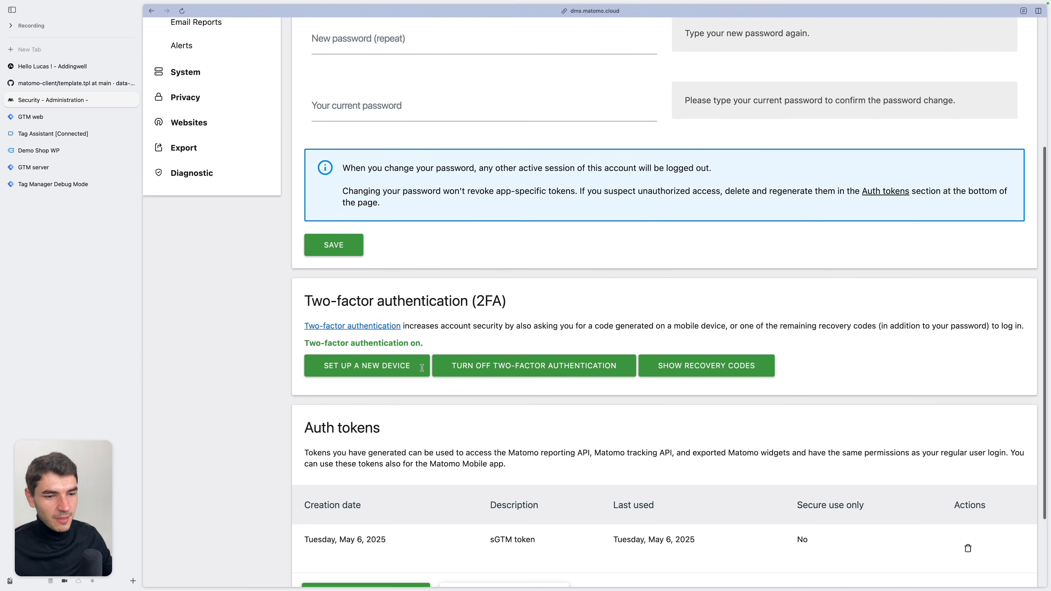
scroll(421, 368, "down", 3)
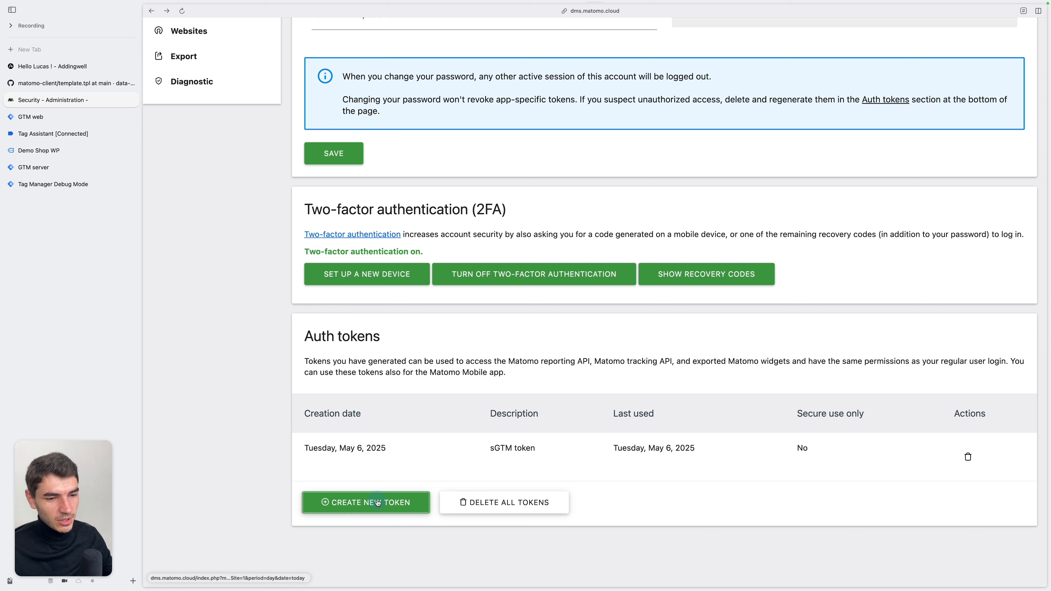
Create a new Matomo auth token described as sGTM, with Only allow secure requests turned off
left_click(366, 502)
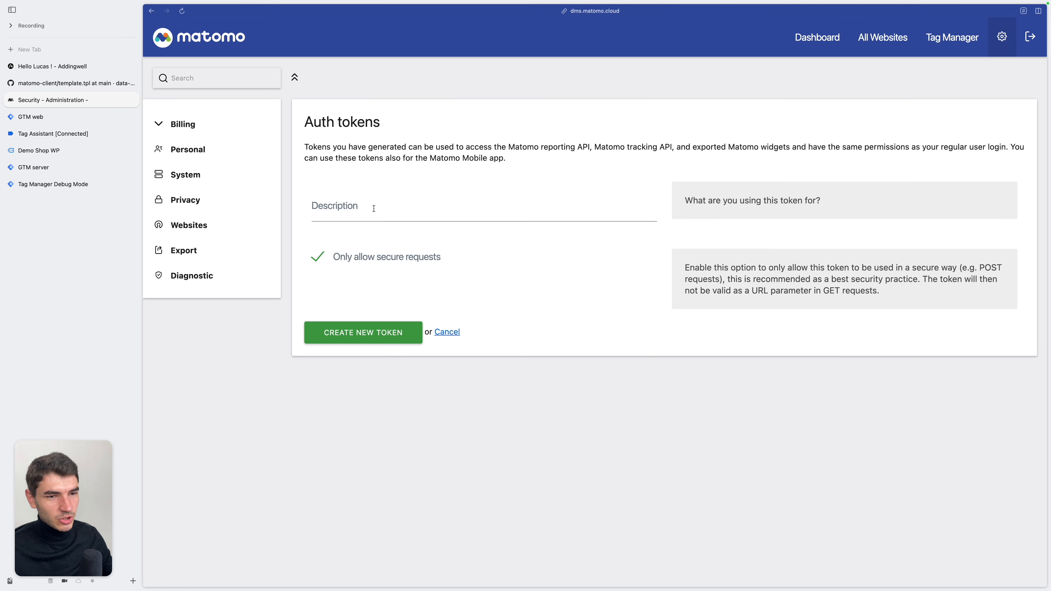
left_click(374, 208)
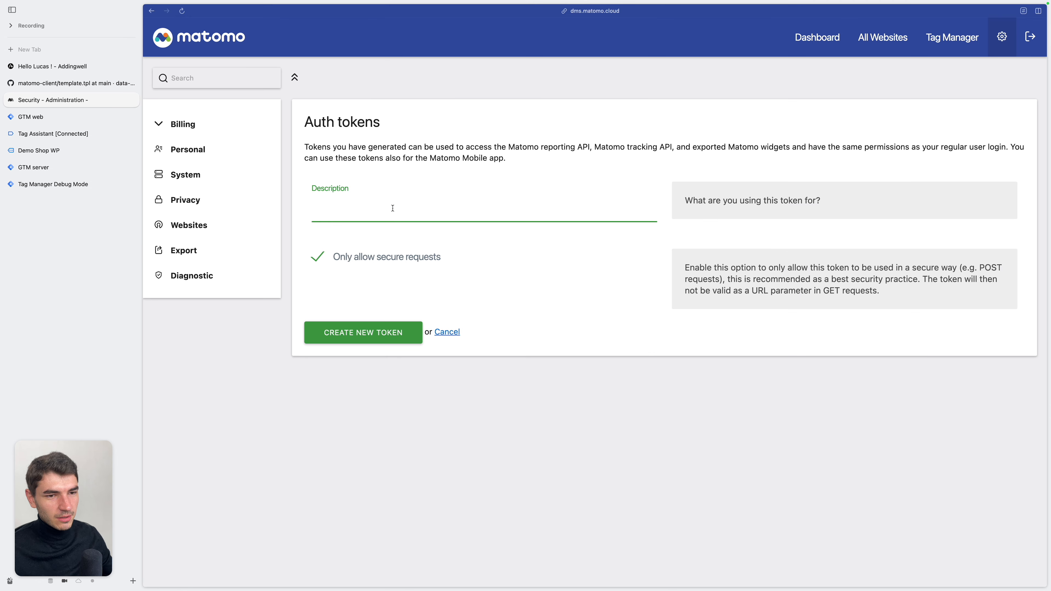
type("sGTM")
left_click(464, 250)
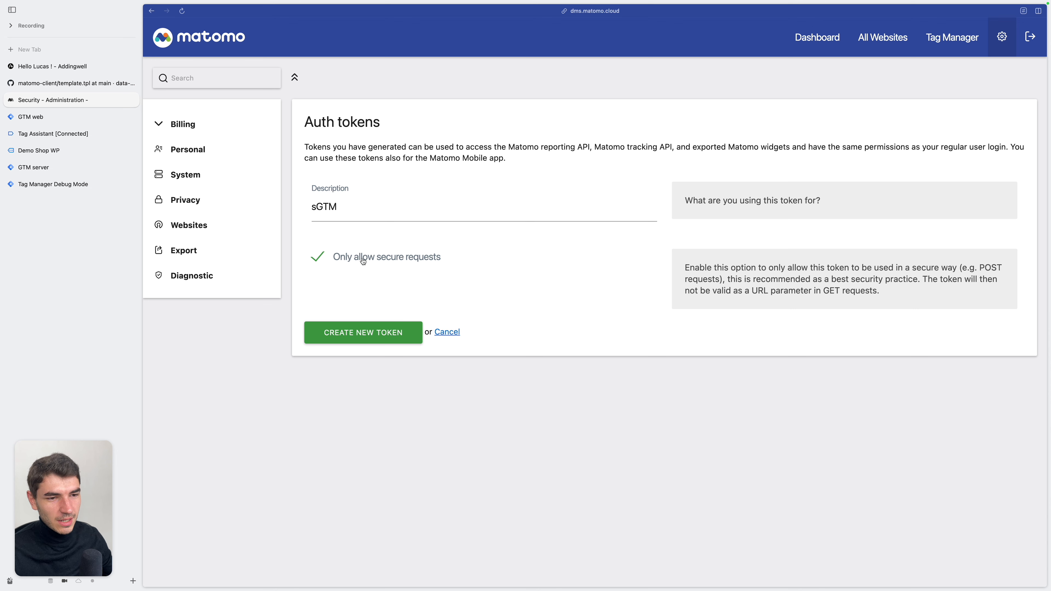
left_click(315, 260)
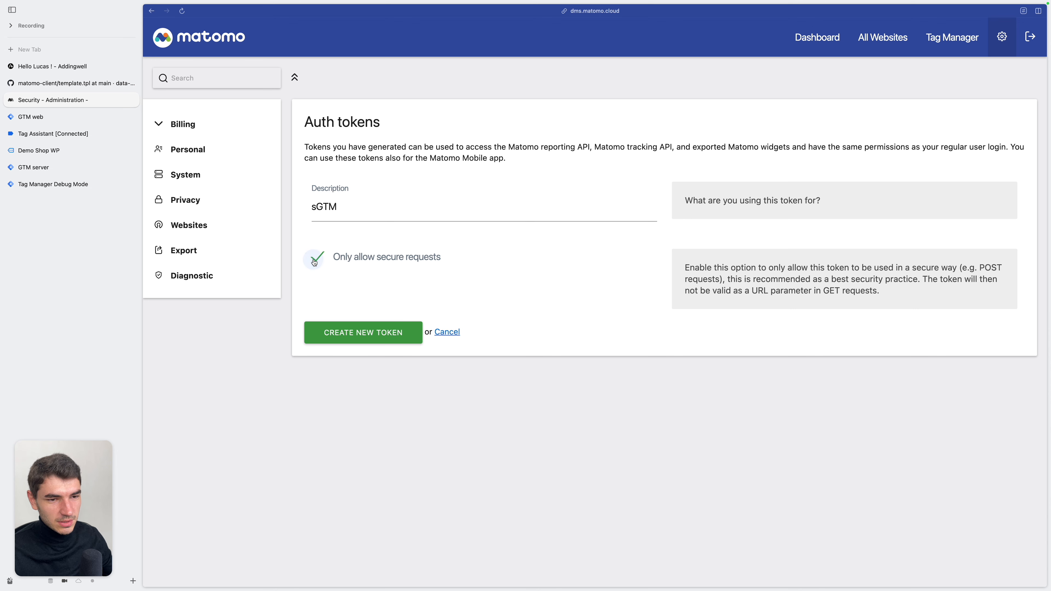
left_click(357, 337)
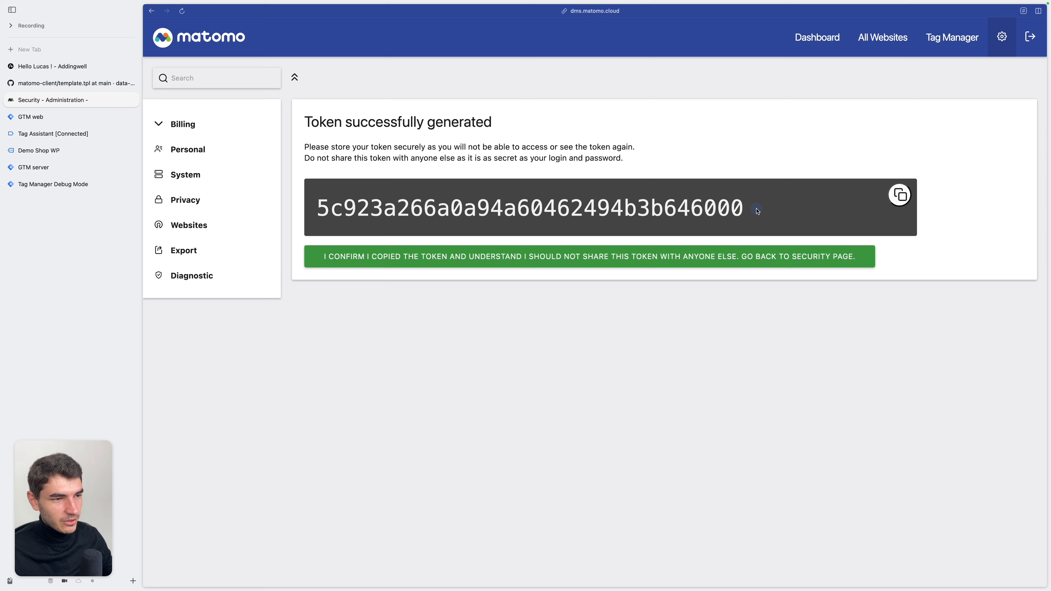
Copy the generated Matomo auth token and paste it into the Auth Token field of the GTM server tag
left_click_drag(757, 211, 316, 210)
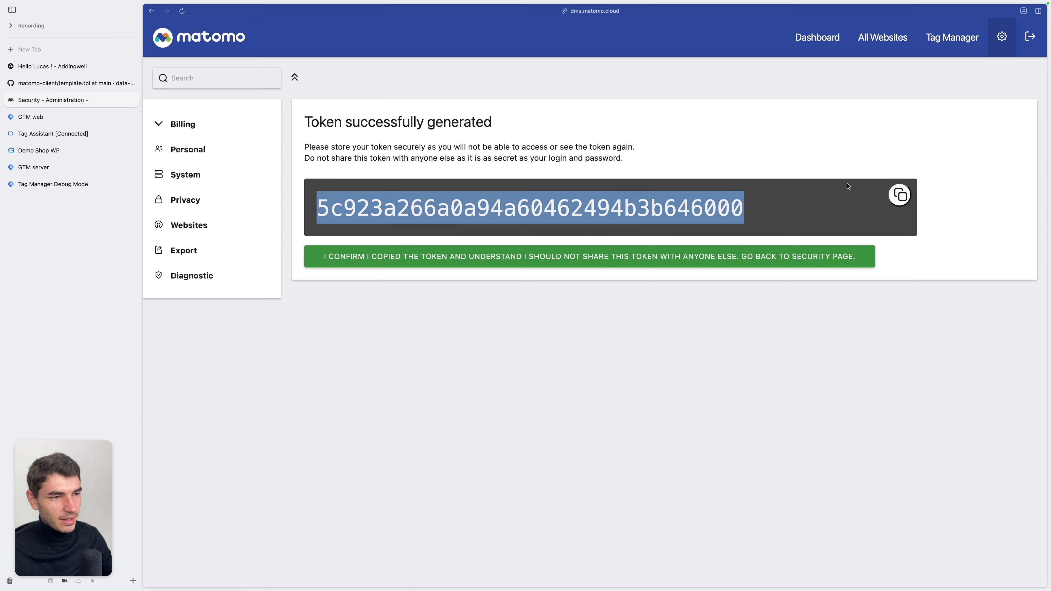
left_click(901, 201)
left_click(83, 173)
left_click(461, 333)
key("super+v")
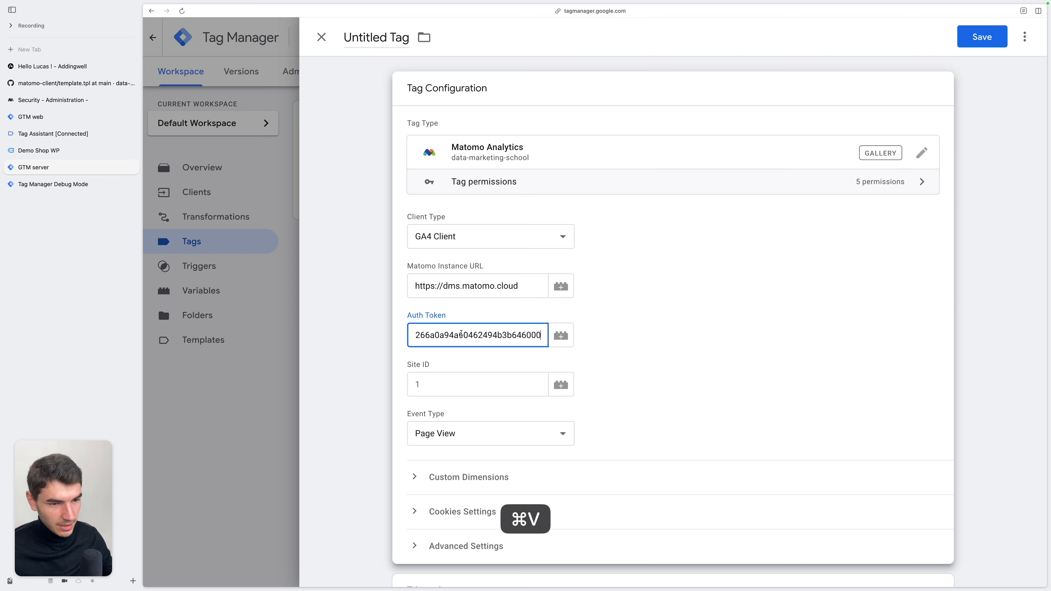
left_click(443, 388)
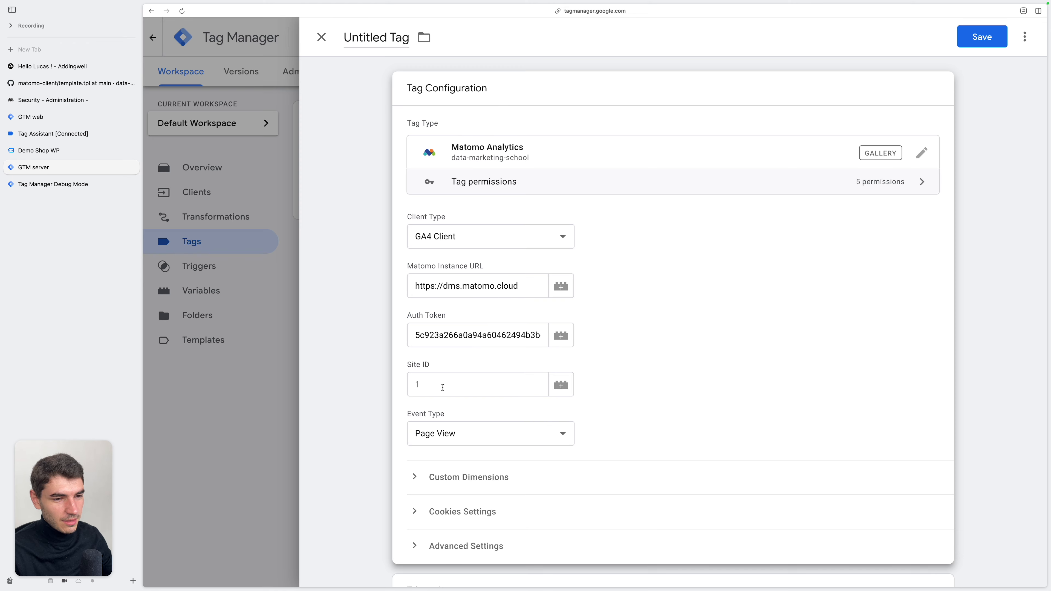
Look up the Demo Shop site's ID in Matomo's website management and set the GTM server tag's Site ID to 1
left_click(68, 99)
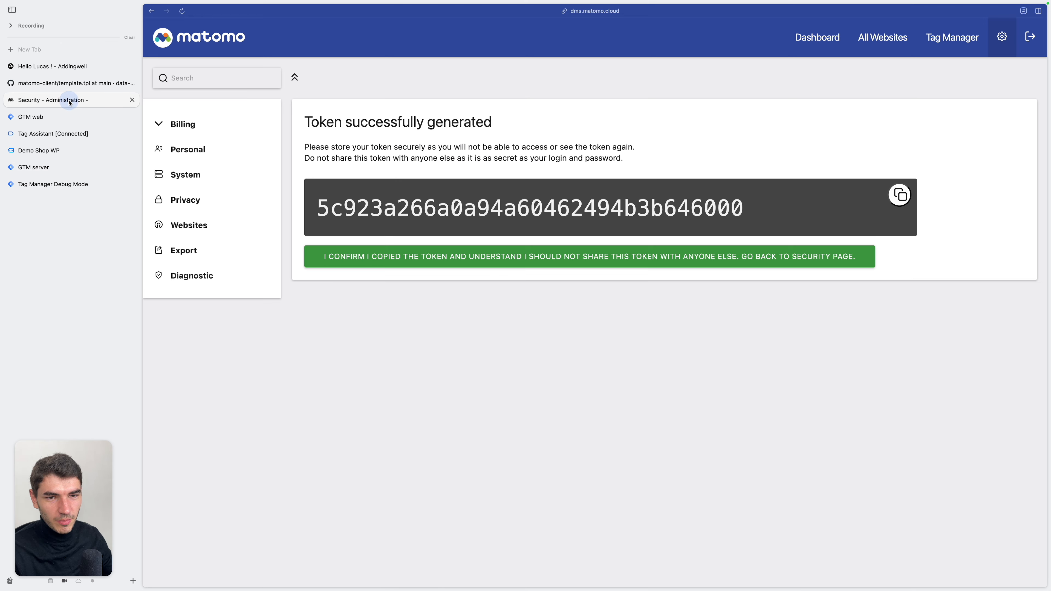
left_click(198, 228)
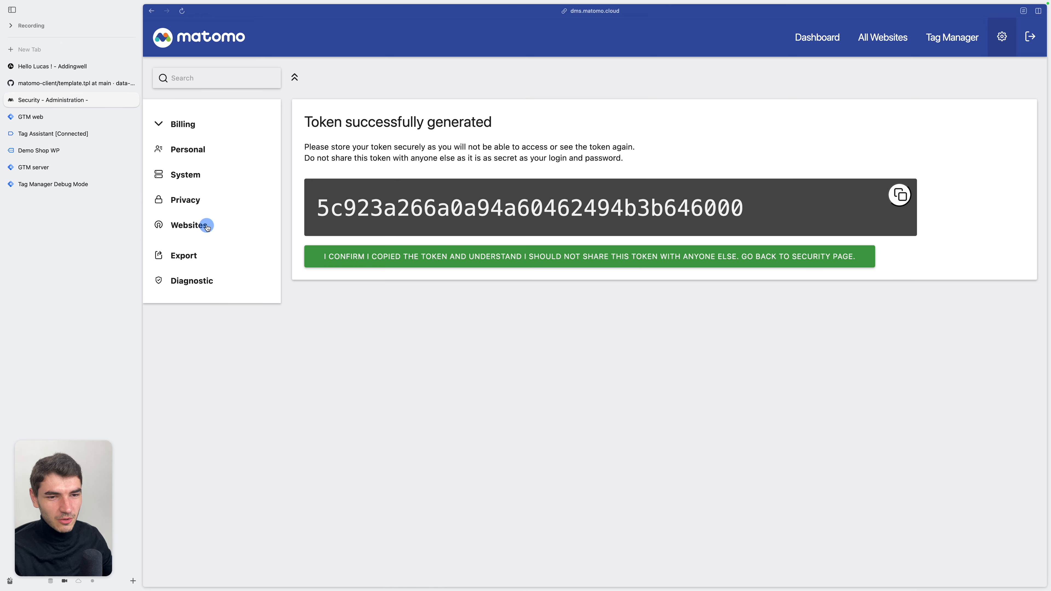
left_click(196, 245)
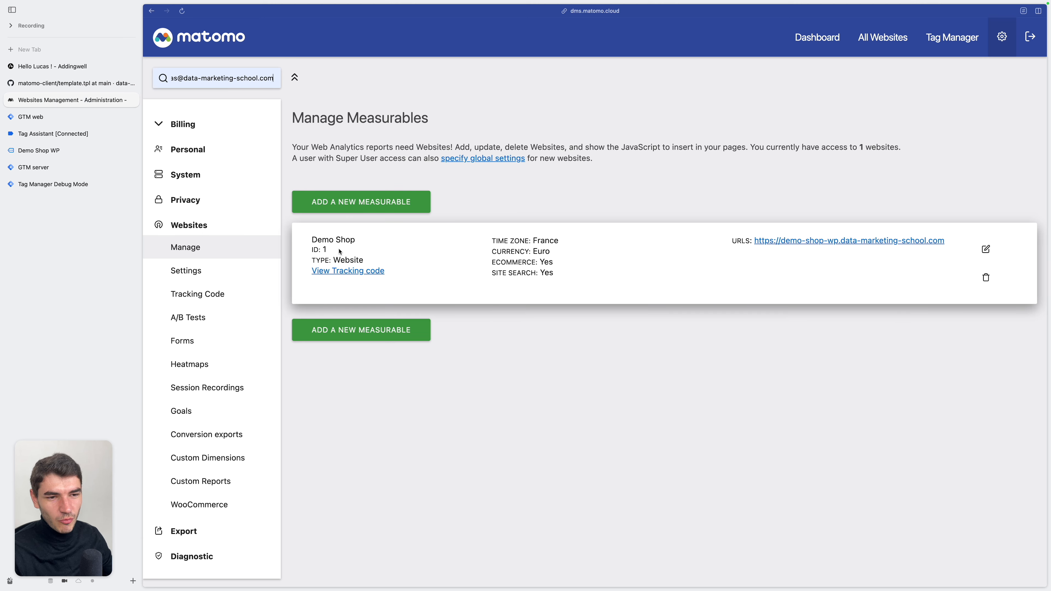
left_click(75, 167)
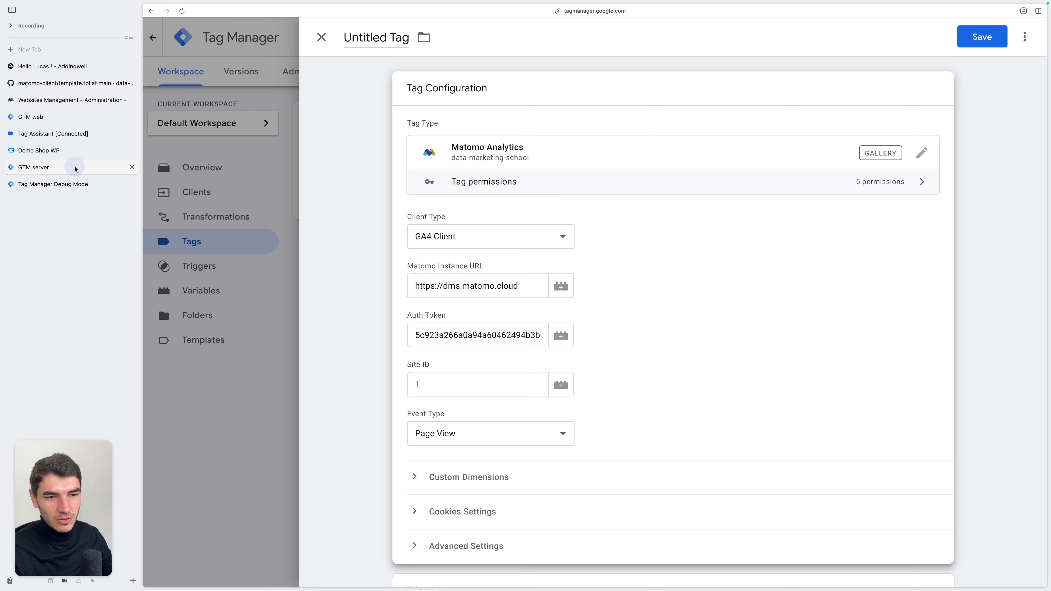
left_click(479, 385)
type("1")
Keep Page View as the event type and, after checking its conditions, assign the CN - GA4 + EN - page_view trigger
scroll(604, 429, "down", 2)
left_click(484, 389)
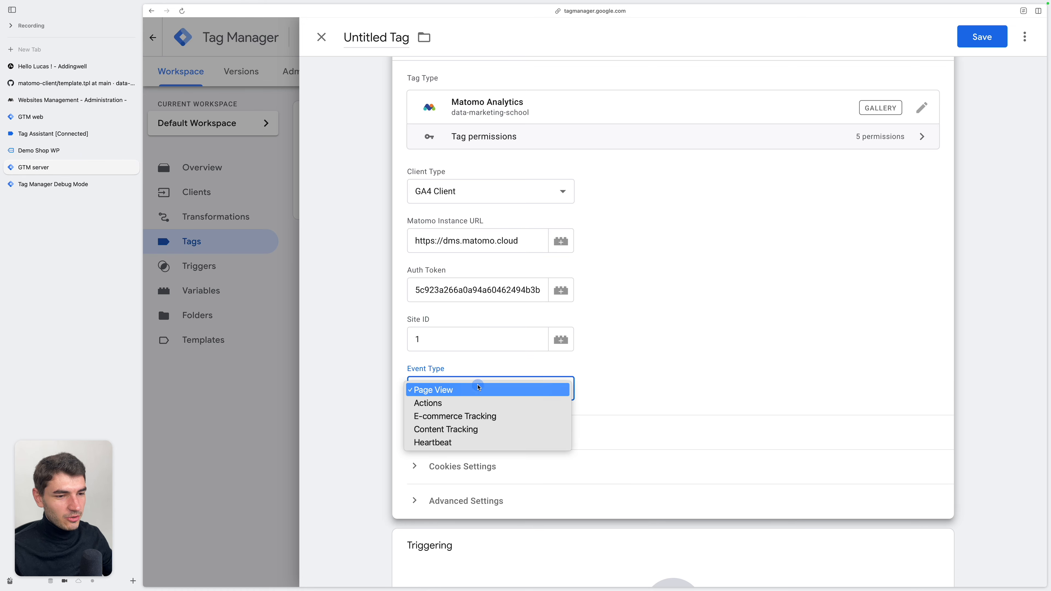
left_click(509, 394)
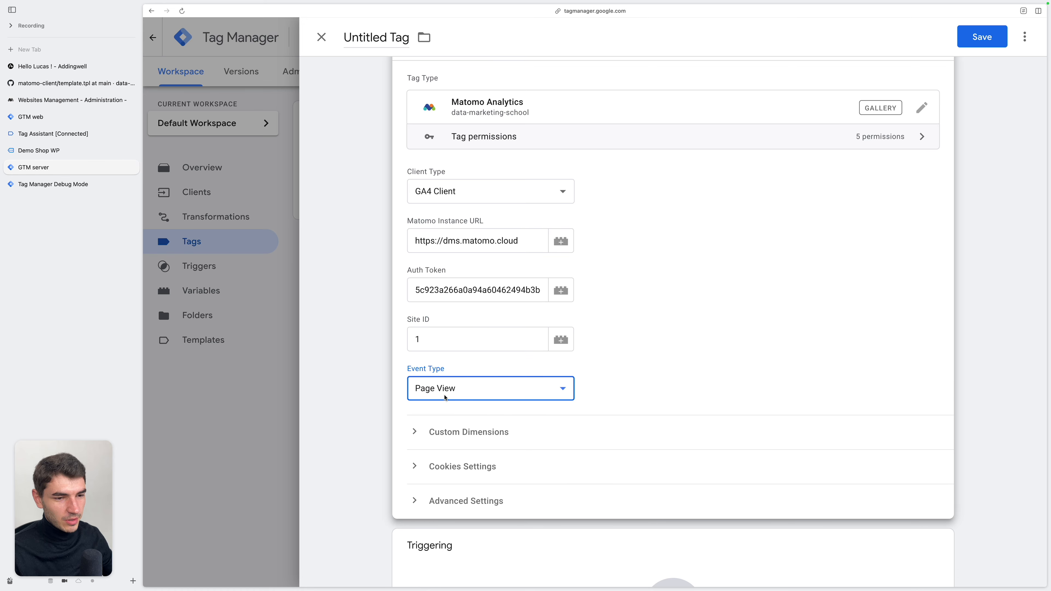
scroll(647, 380, "down", 5)
left_click(662, 415)
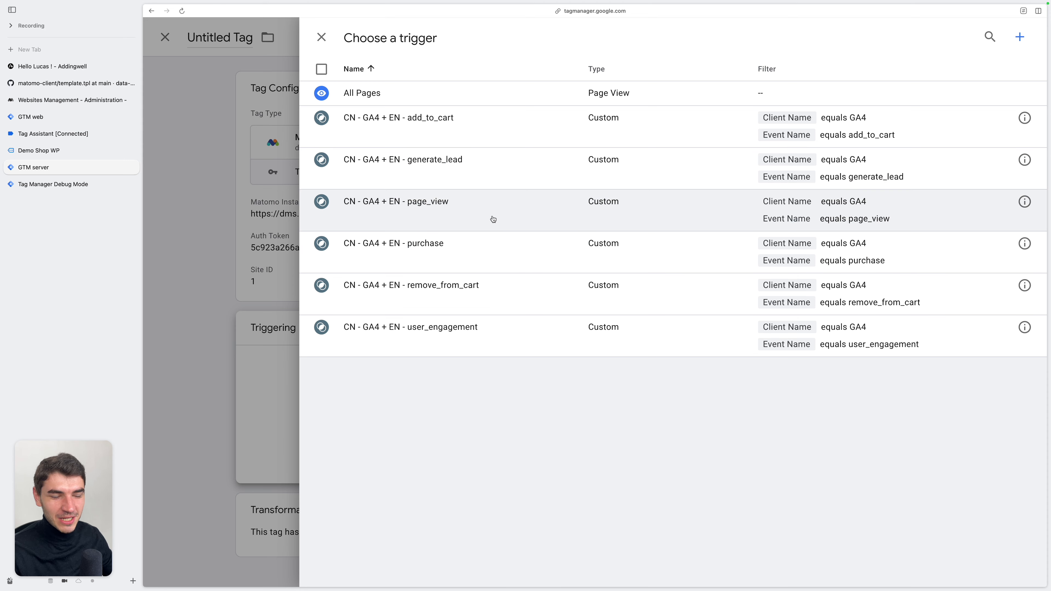
left_click(1024, 202)
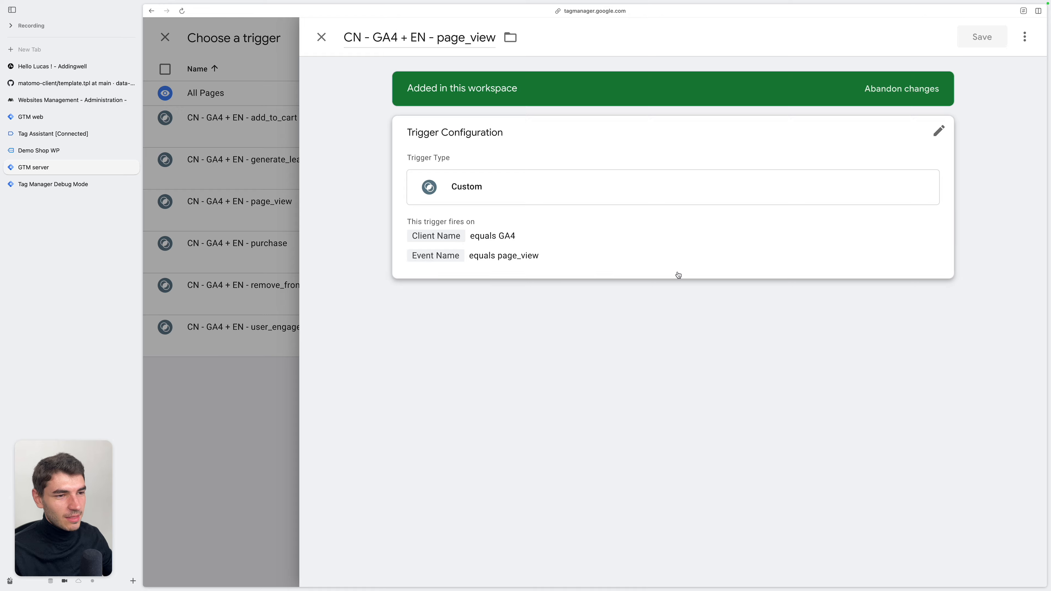
left_click(678, 275)
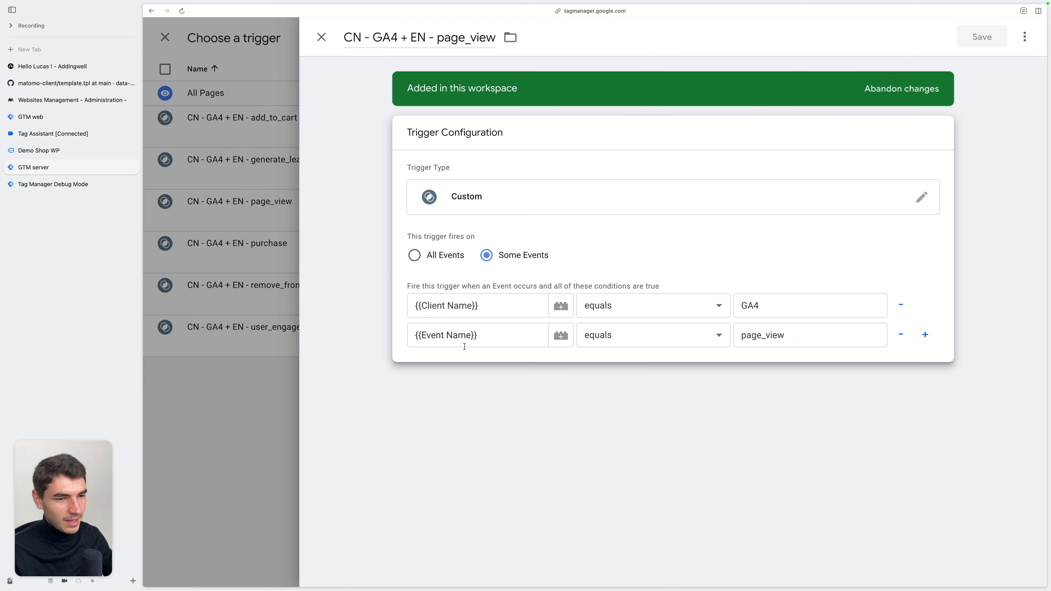
key("Escape")
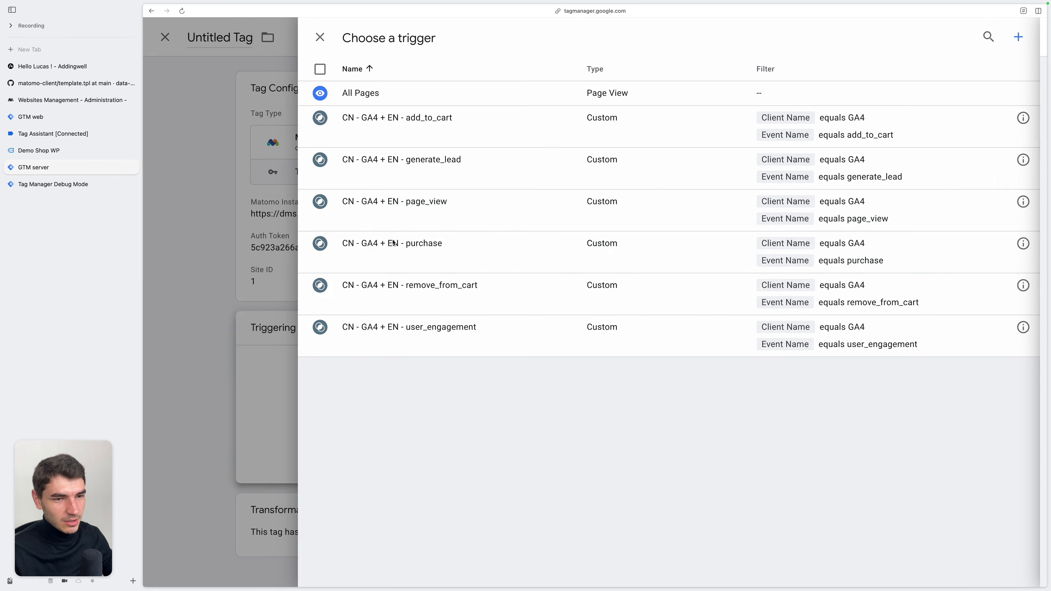
left_click(538, 223)
Name the tag MTM - Page View and save it
double_click(401, 39)
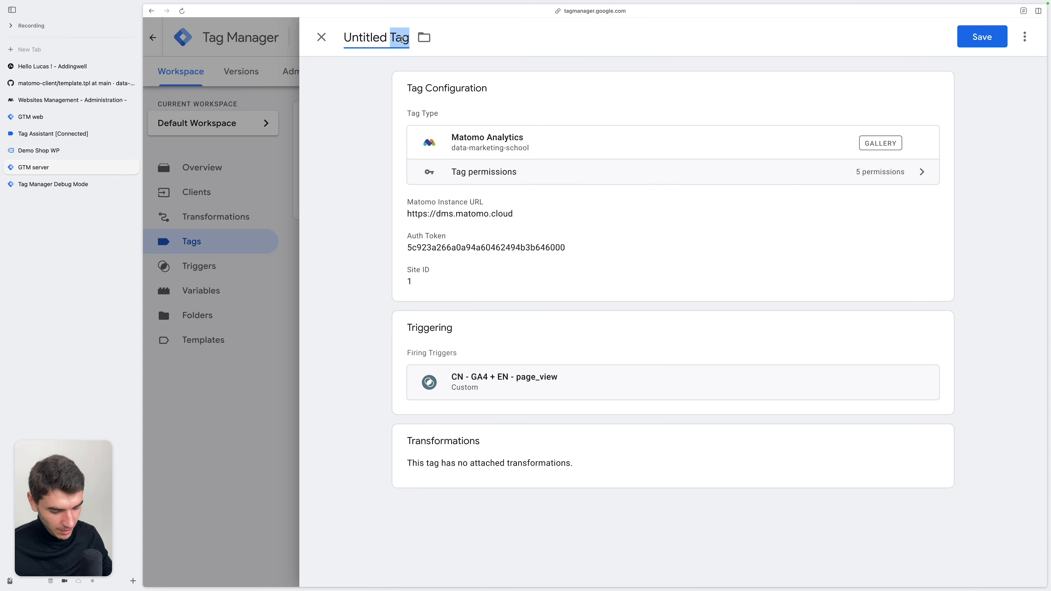
key("super+BackSpace")
key("super+BackSpace")
type("MTM - Page View")
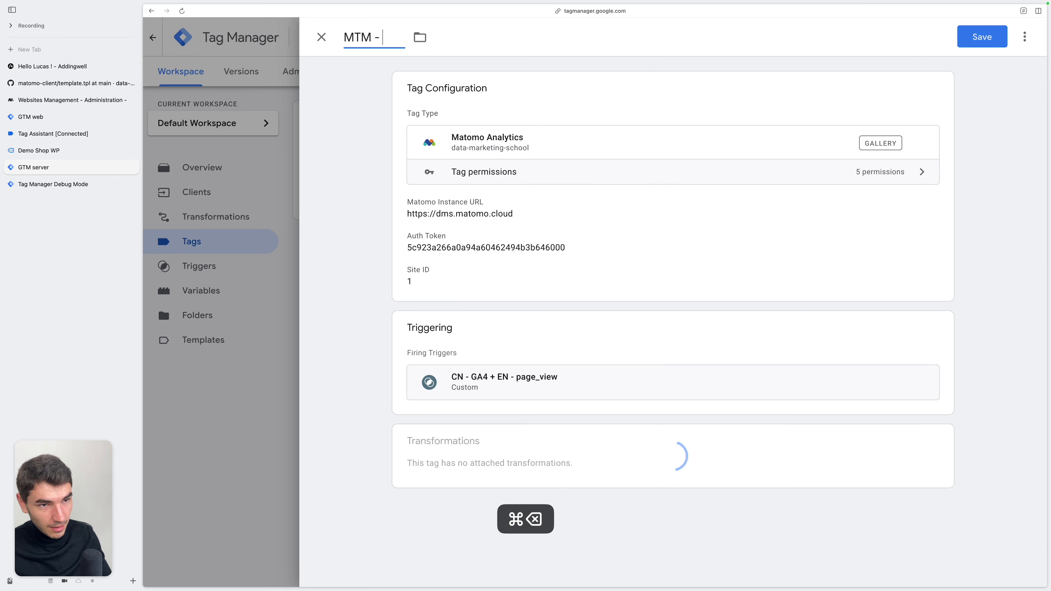
left_click(983, 37)
Preview the server container with a Demo Shop page load and inspect the MTM - Page View tag's outgoing request for the page_view event
left_click(936, 76)
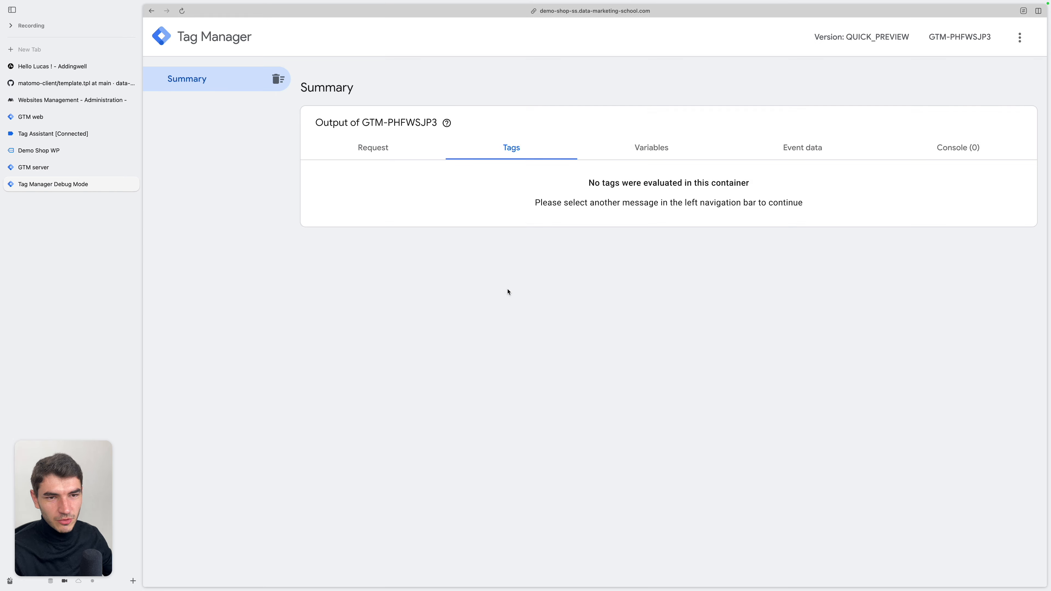
left_click(93, 150)
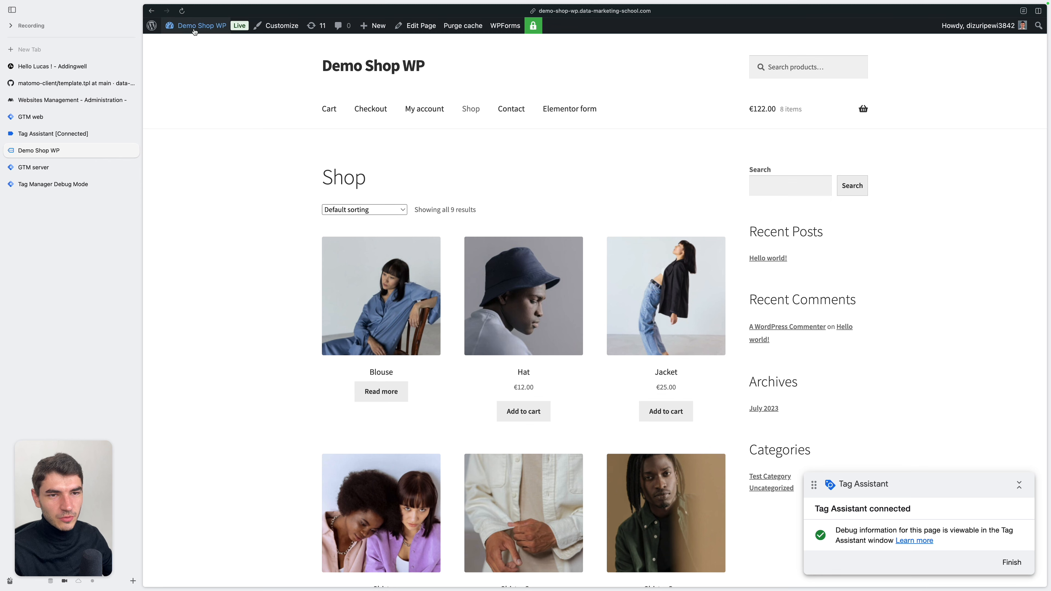
key("ctrl+Tab")
left_click(240, 135)
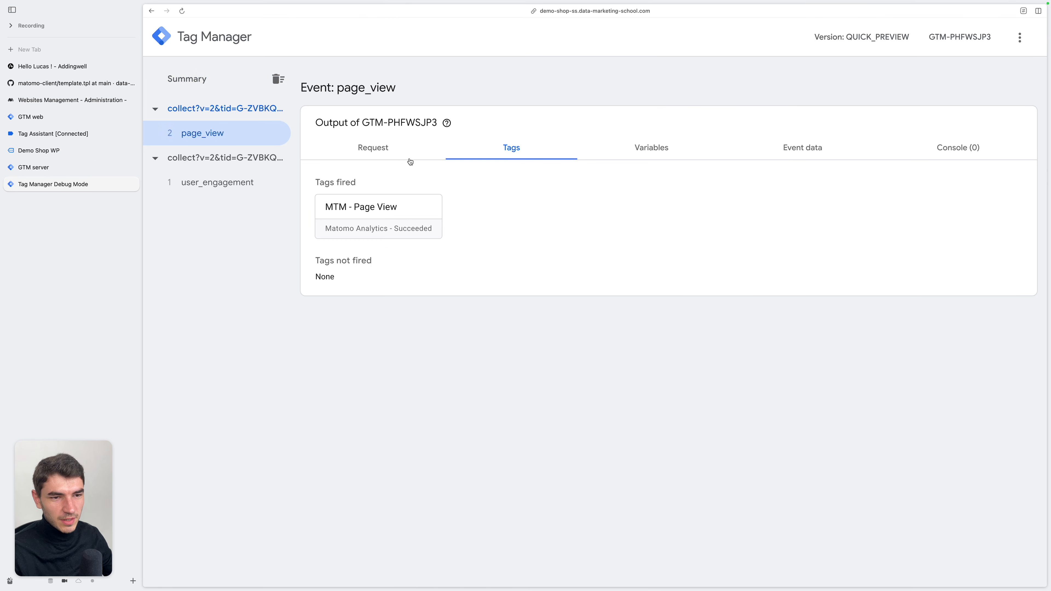
left_click(372, 221)
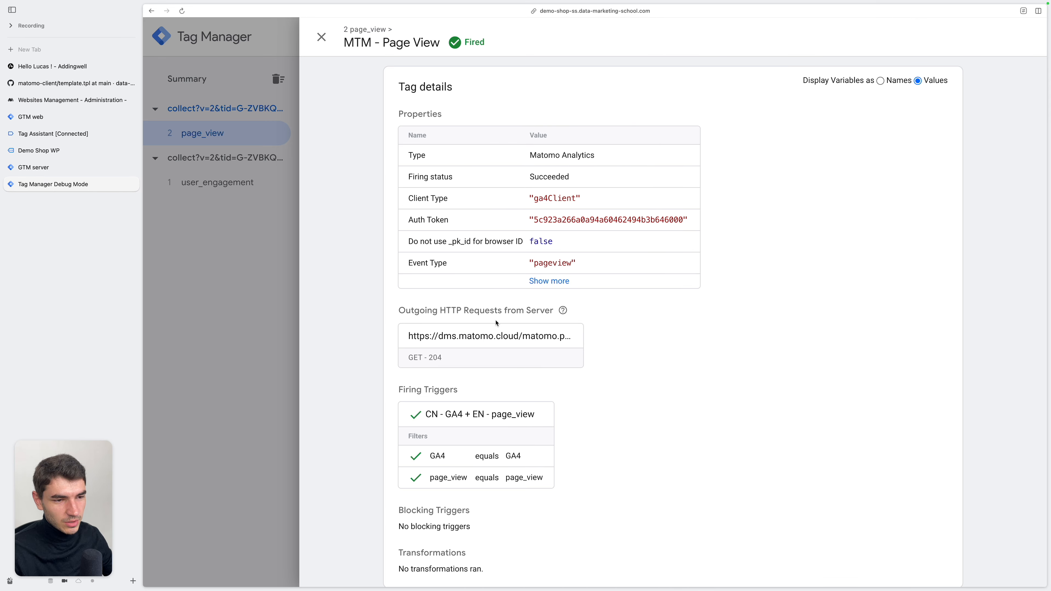
left_click(482, 348)
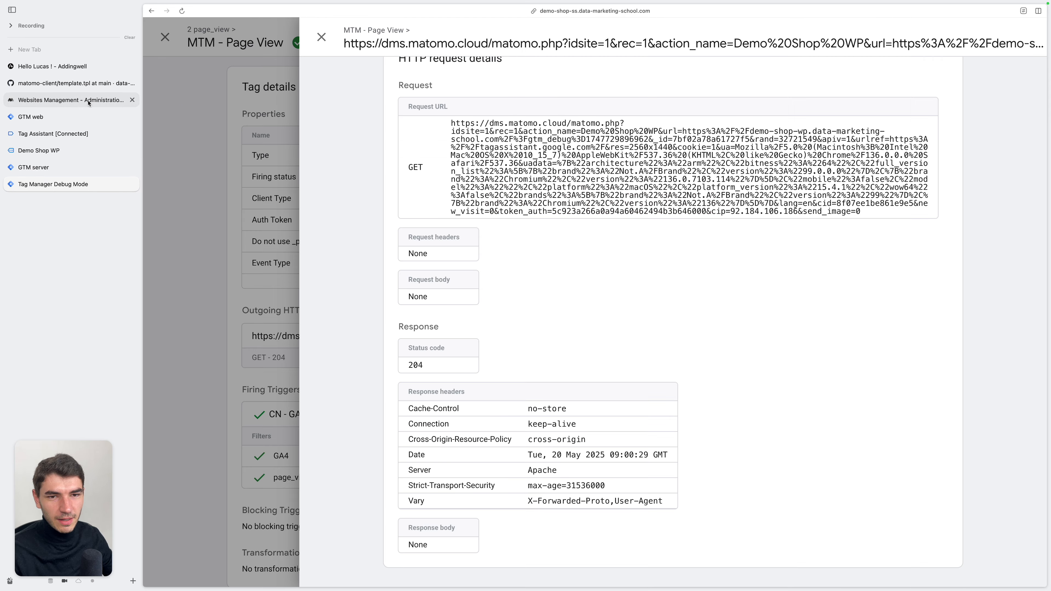
Switch to Matomo and examine the real-time visits on the Demo Shop dashboard
left_click(88, 102)
left_click(832, 40)
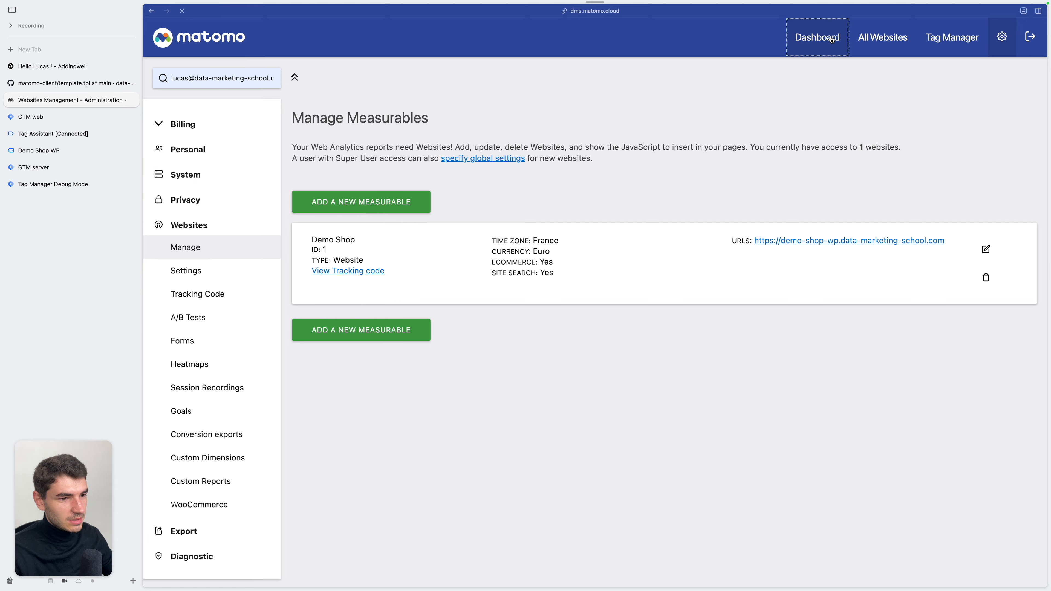
scroll(417, 358, "down", 2)
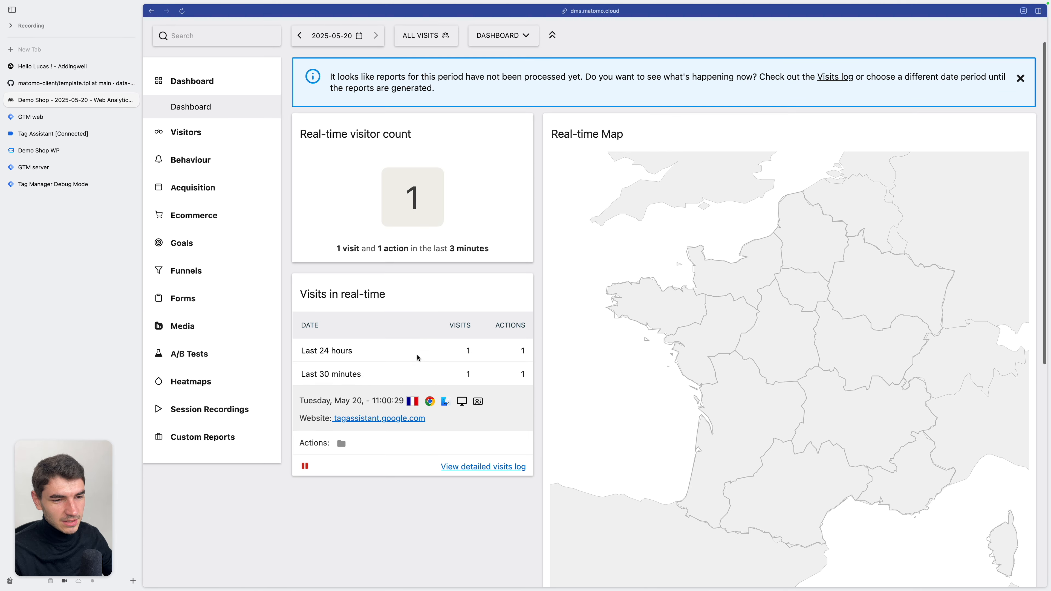
mouse_move(342, 445)
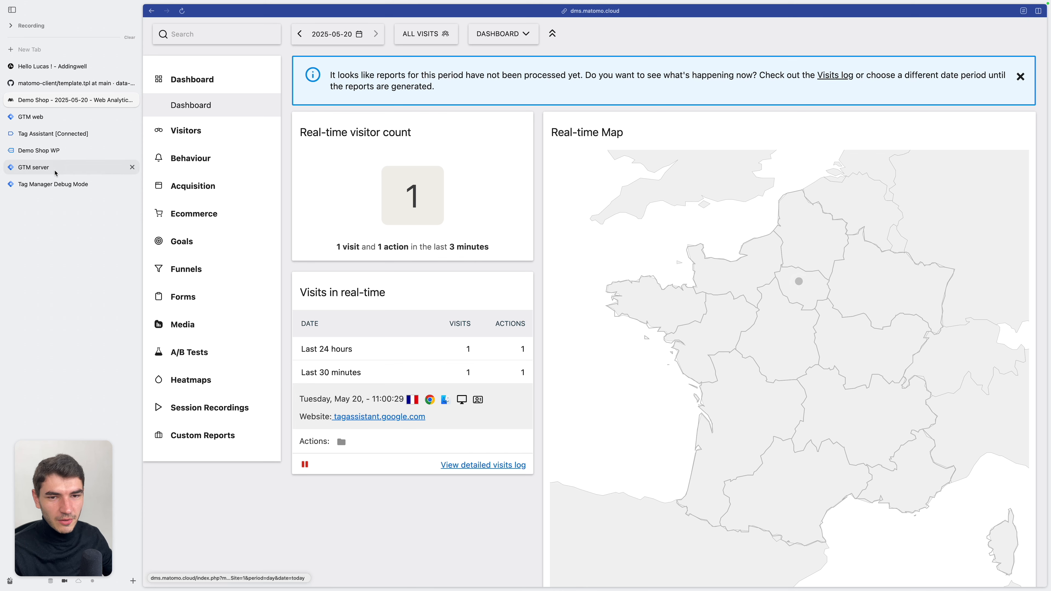
Duplicate the MTM - Page View tag in the GTM server container and name the copy MTM - Heartbeat
left_click(39, 167)
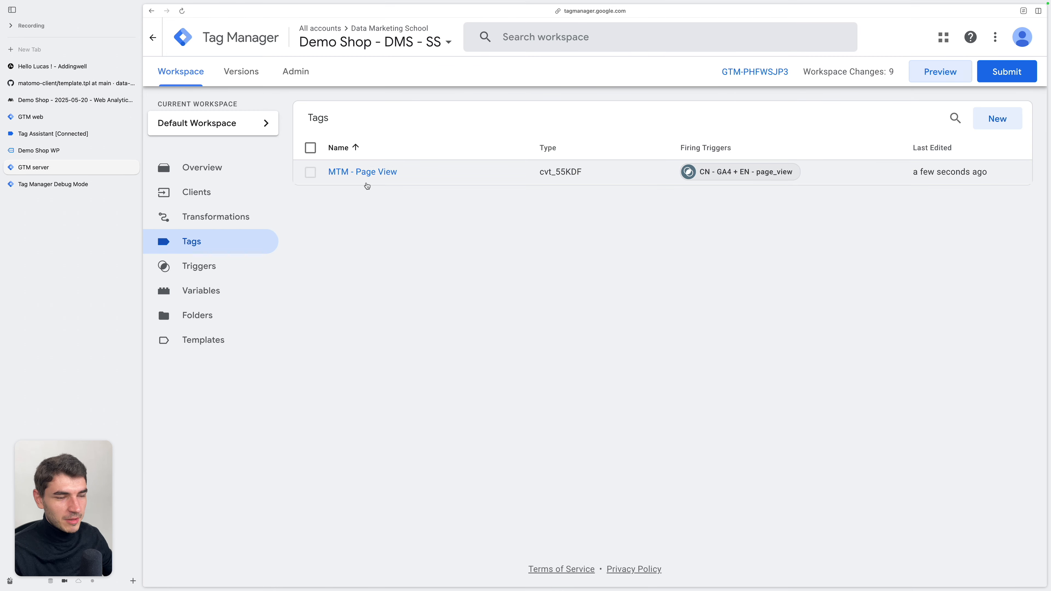
left_click(373, 171)
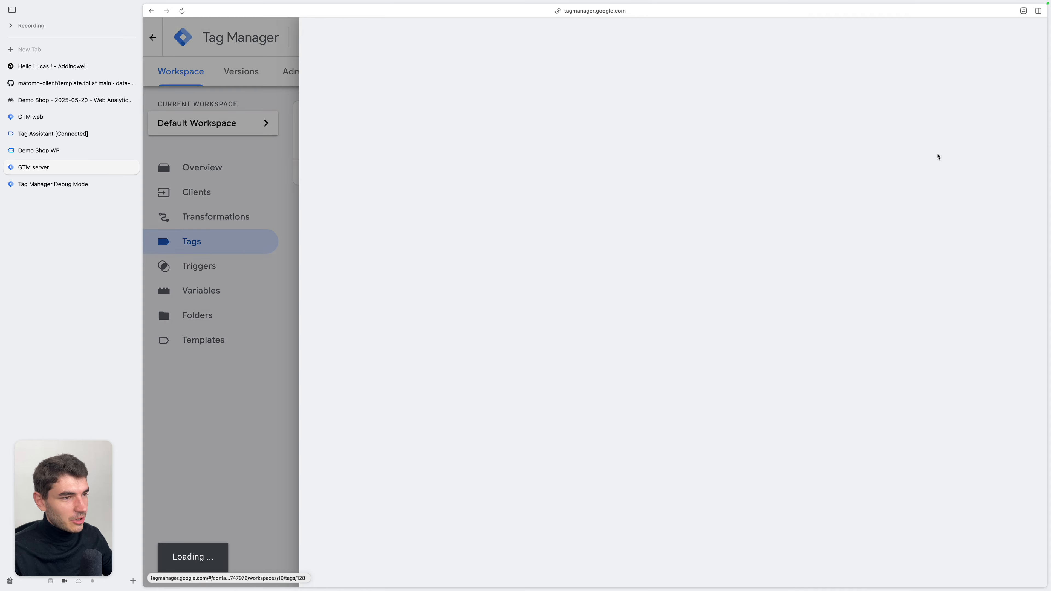
left_click(1024, 36)
left_click(1016, 66)
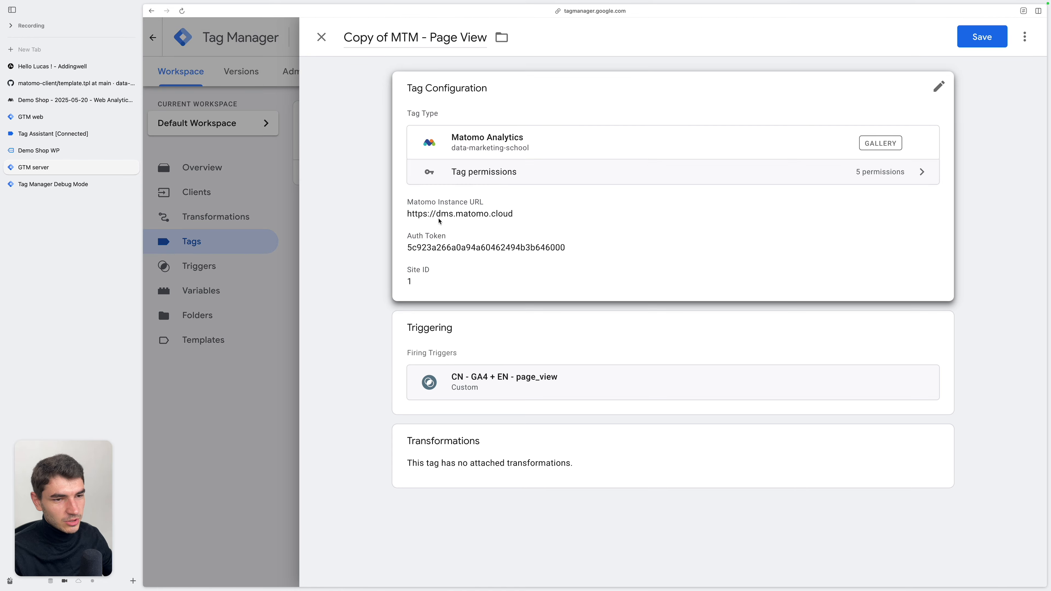
left_click(391, 39)
key("alt+BackSpace")
key("alt+BackSpace")
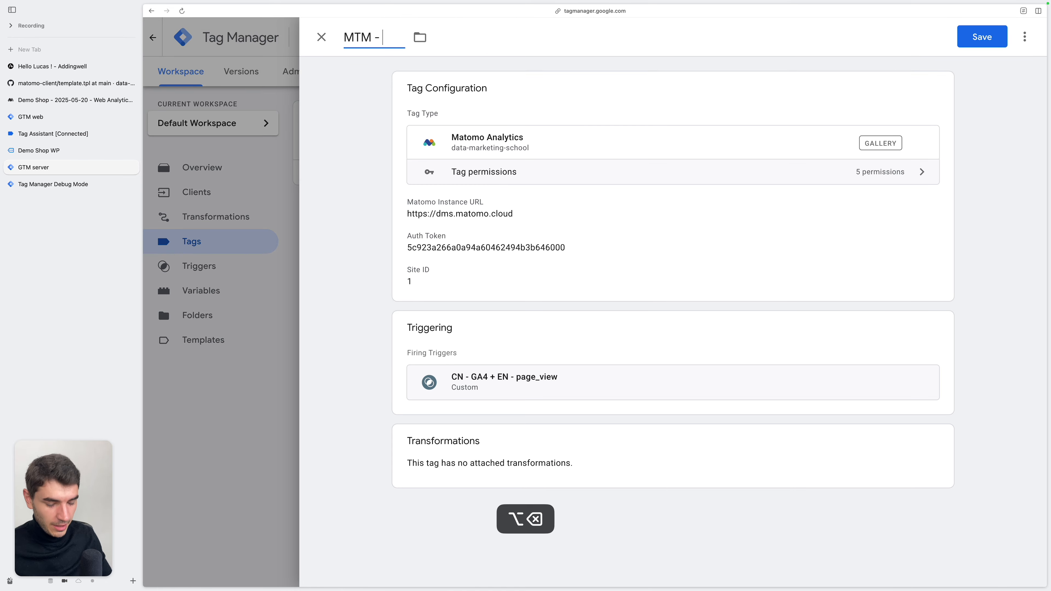
type("H")
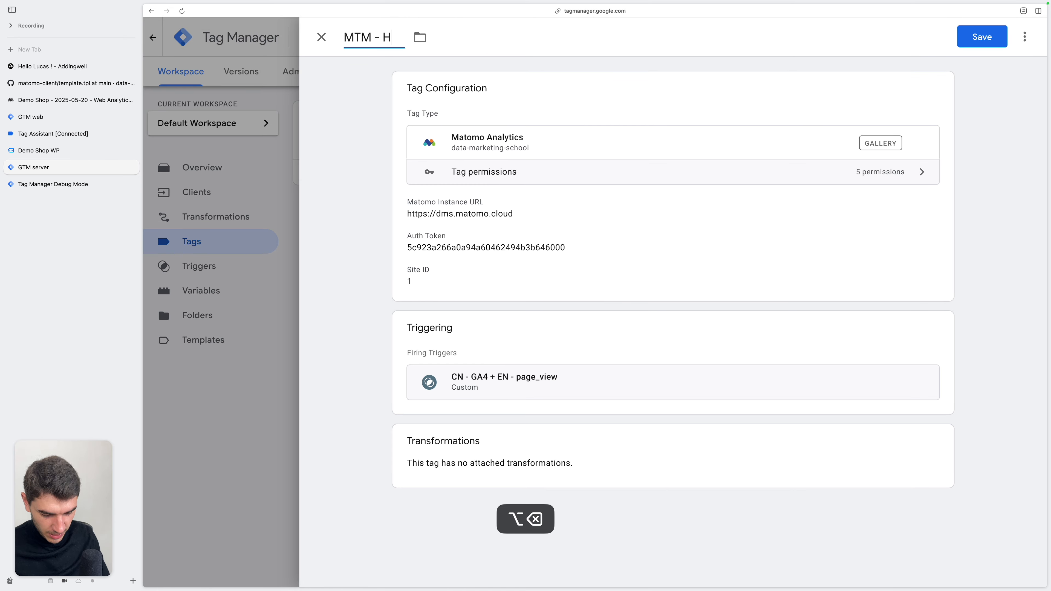
type("eart")
Set the tag's event type to Heartbeat, replace its trigger with CN - GA4 + EN - user_engagement, and save it
mouse_move(341, 444)
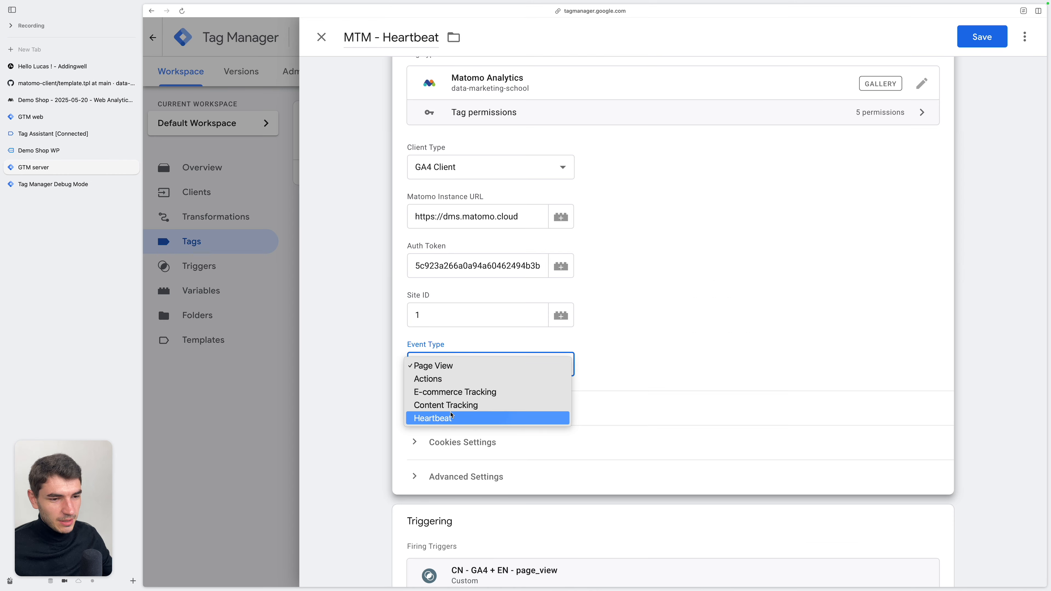
left_click(467, 420)
scroll(579, 426, "down", 3)
left_click(712, 432)
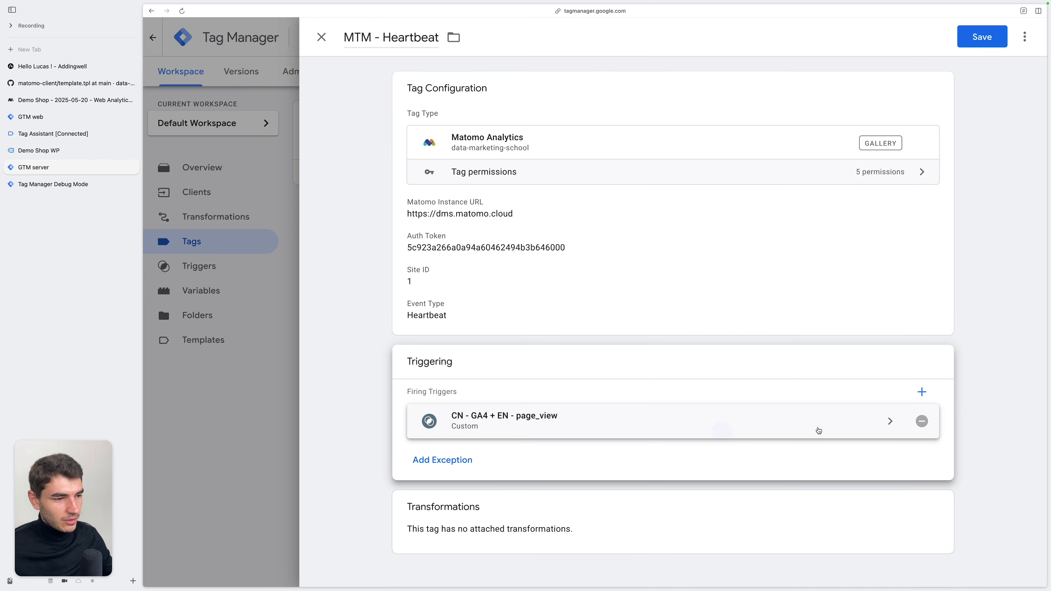
left_click(925, 422)
left_click(832, 434)
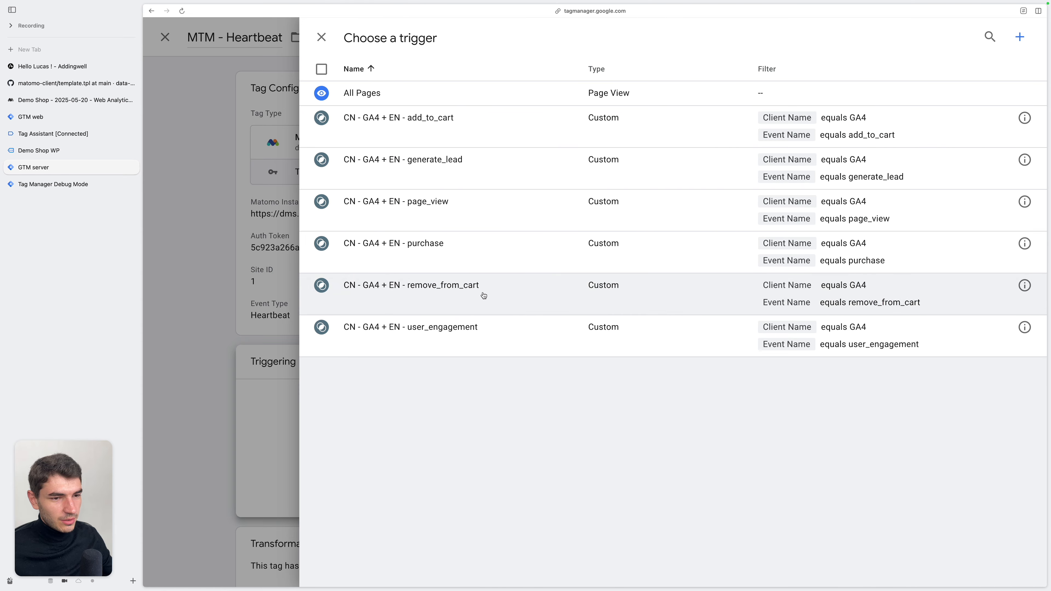
left_click(501, 335)
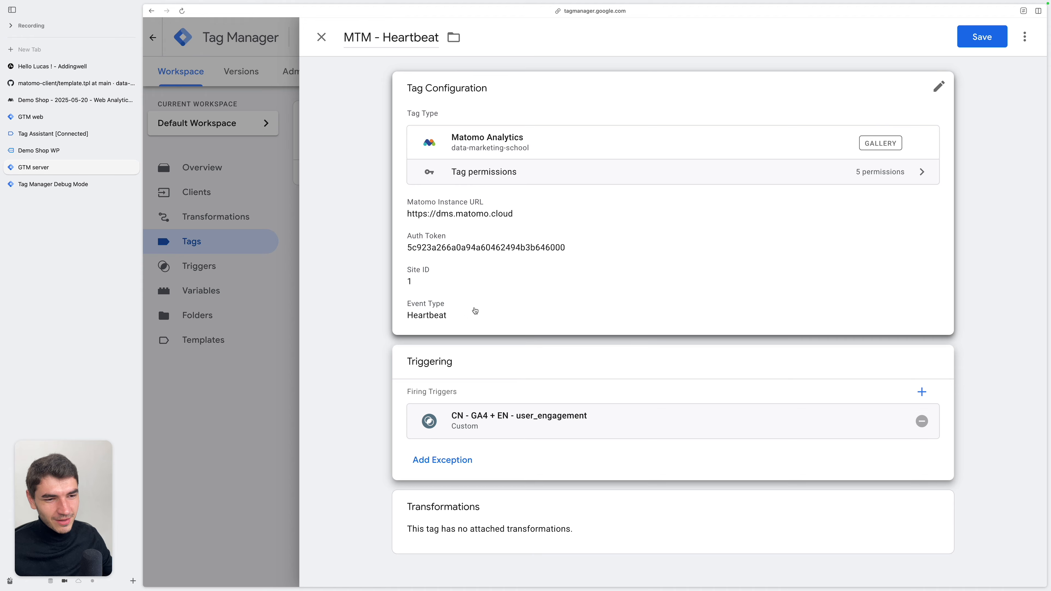
key("Escape")
Review the GTM web container's tags, open the shop's Elementor form page, and check the incoming events in the server debug view
left_click(375, 197)
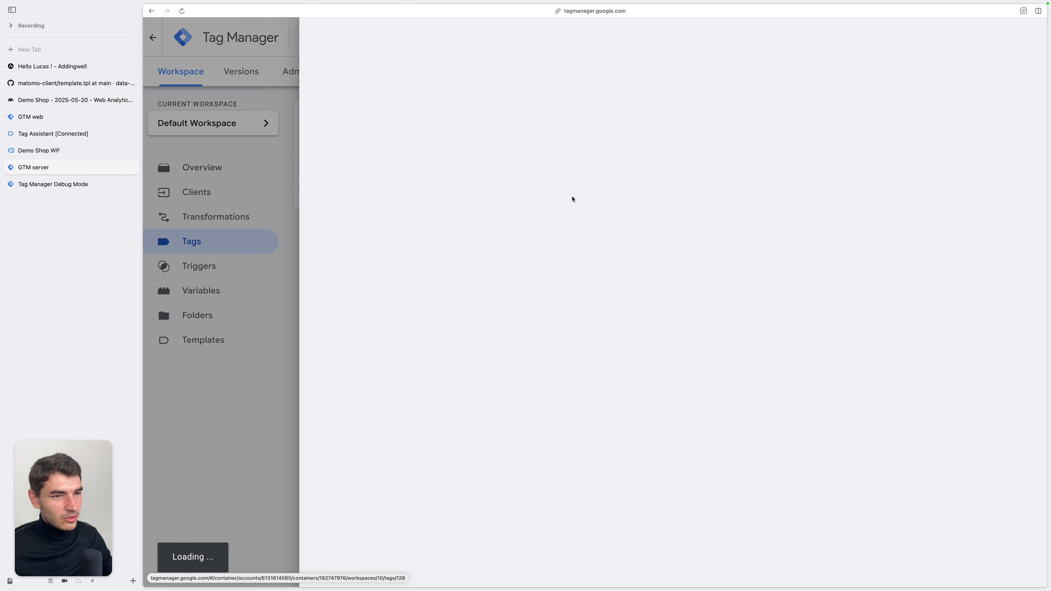
left_click(66, 118)
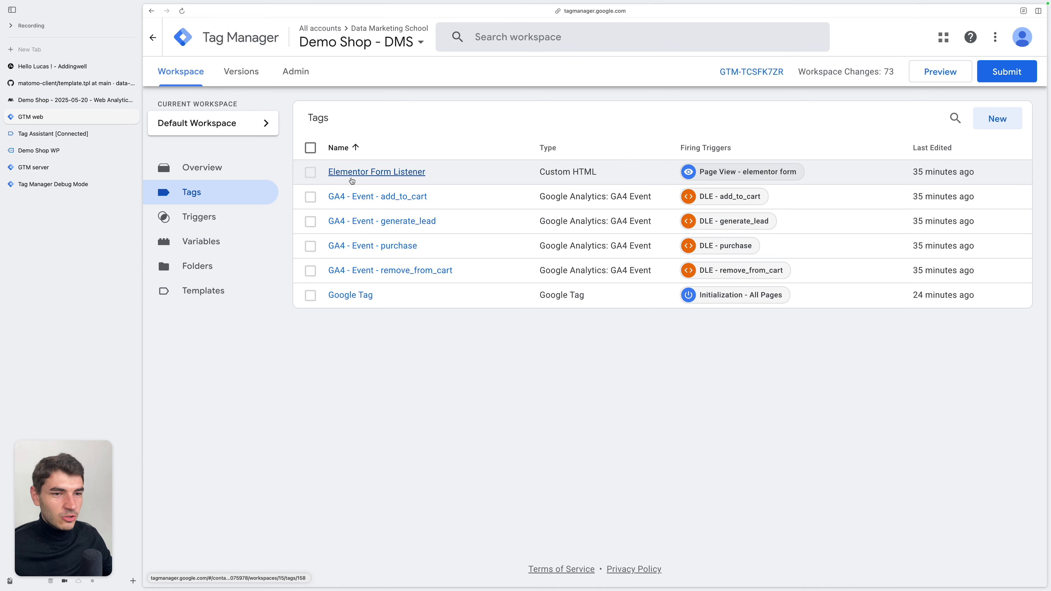
left_click(70, 151)
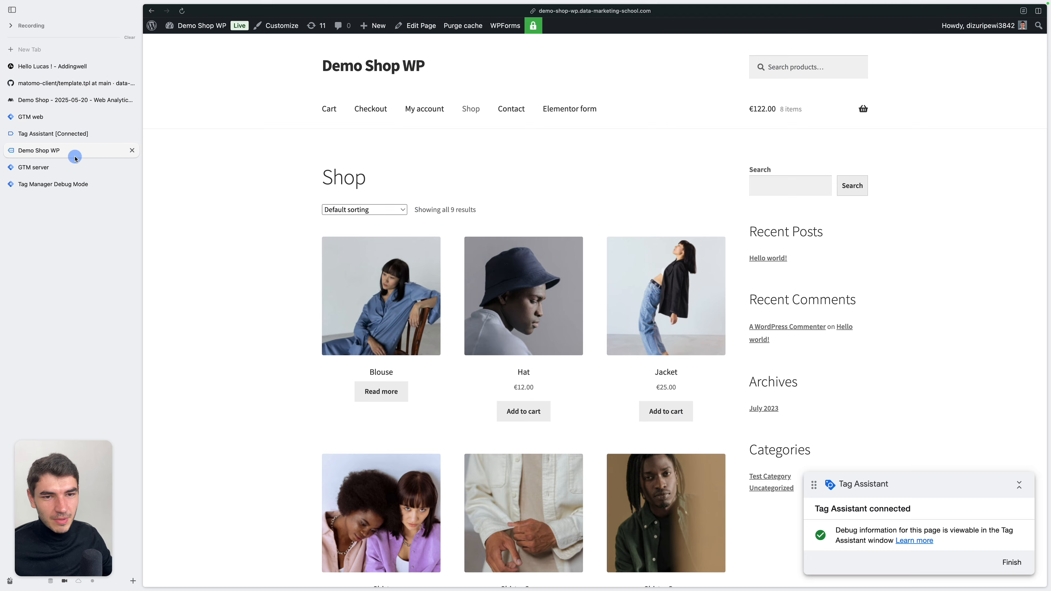
left_click(562, 110)
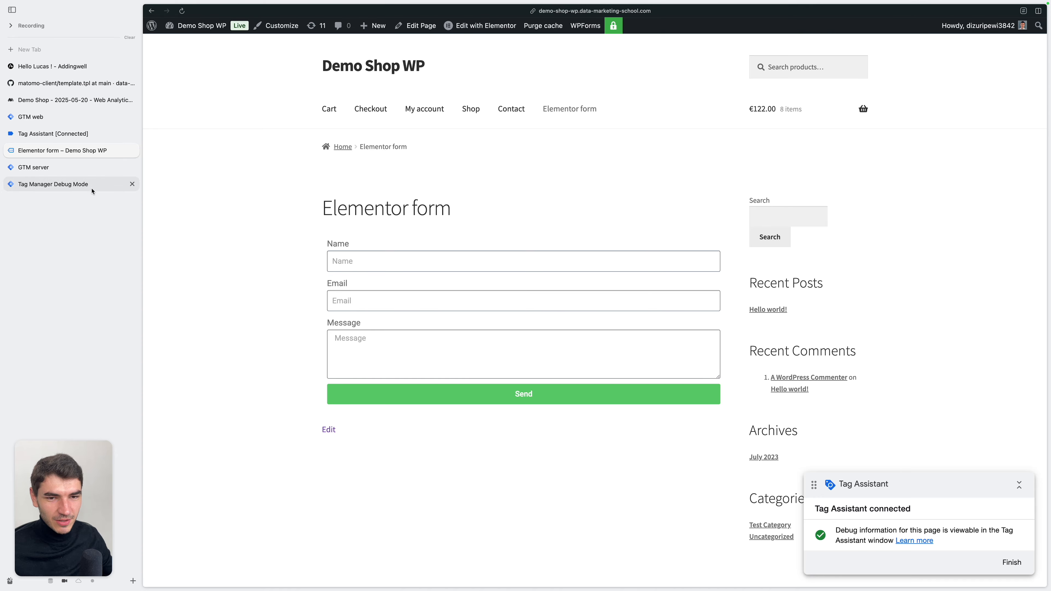
left_click(62, 184)
left_click(273, 240)
Duplicate the MTM - Page View tag in the GTM server container and name the copy MTM - Goal - Lead
left_click(88, 171)
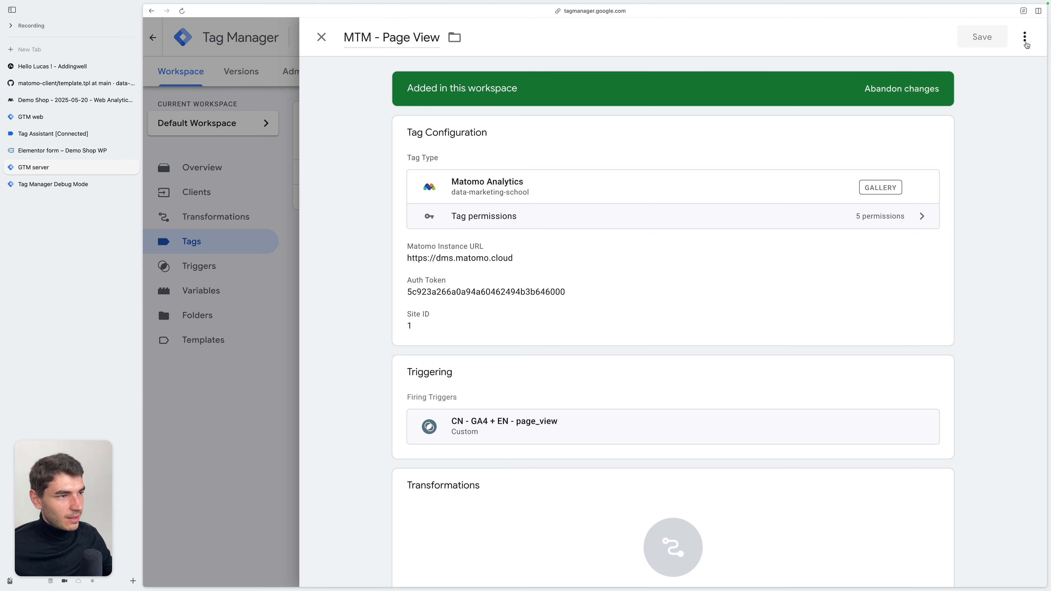
left_click(1026, 42)
left_click(1003, 54)
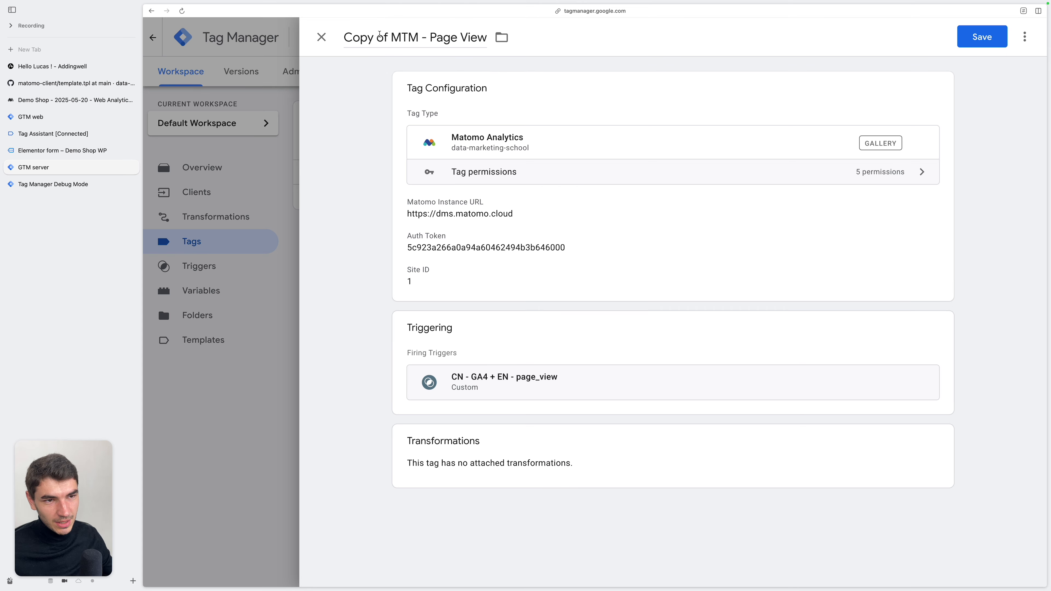
left_click(388, 35)
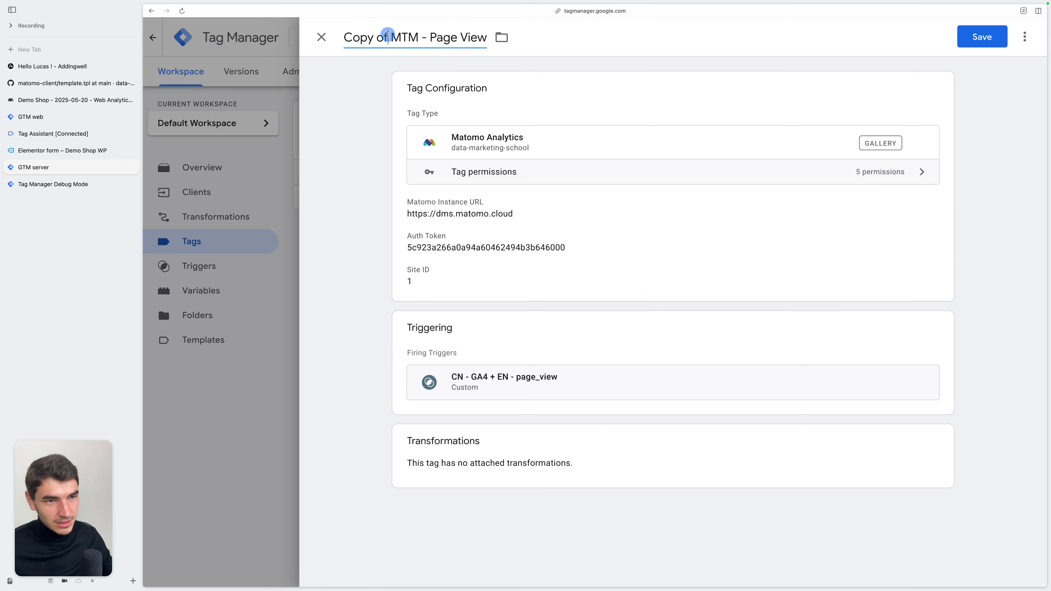
key("super+BackSpace")
key("alt+BackSpace")
key("alt+BackSpace")
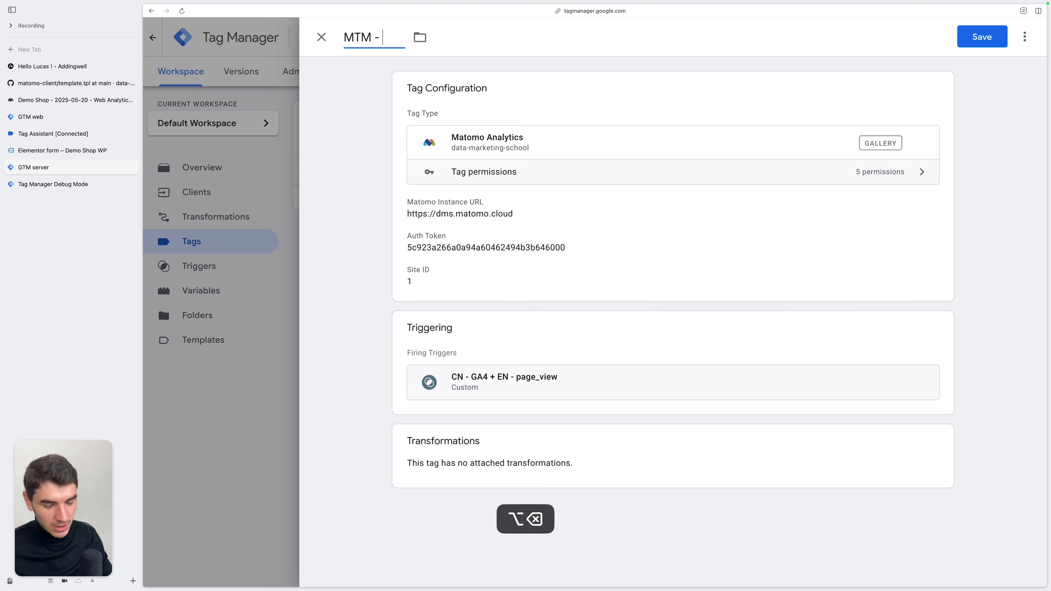
type("Goal - Lead")
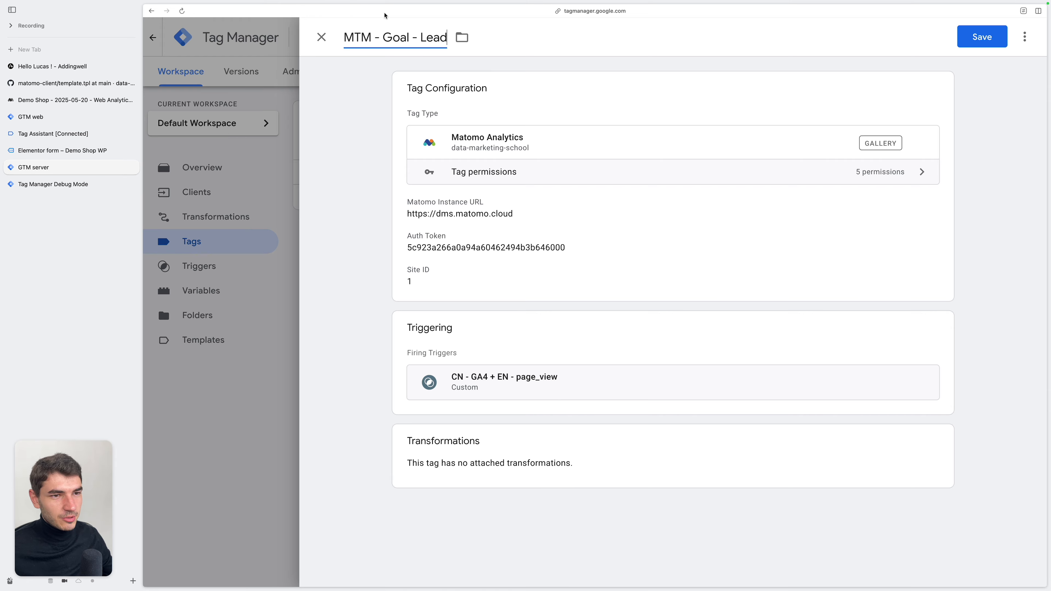
key("alt+shift+Left")
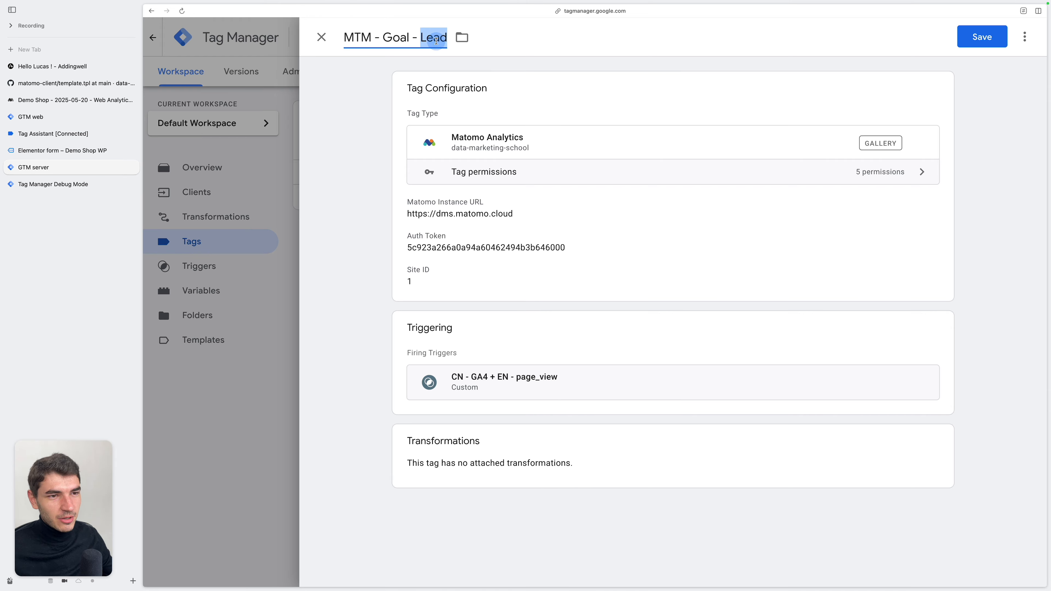
Switch to Matomo, open the website goals in the administration settings, and copy the ID of the Lead goal
left_click(75, 100)
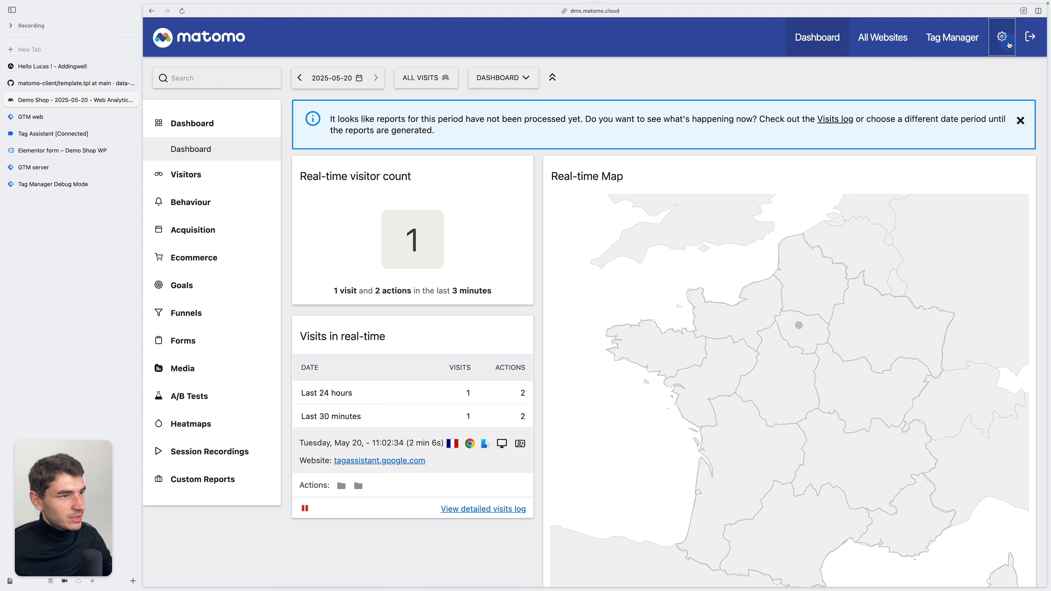
left_click(1008, 44)
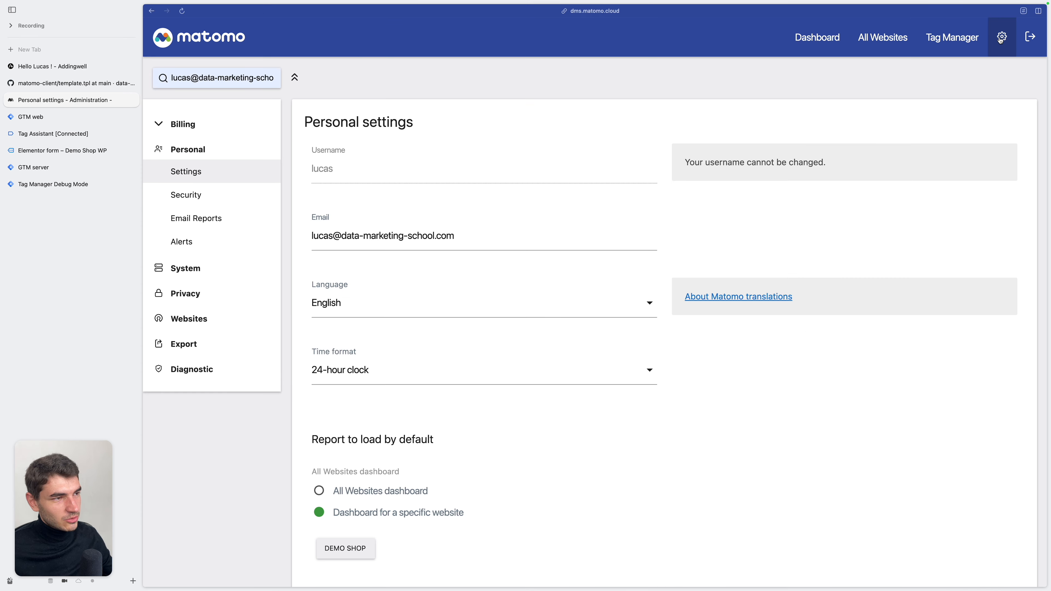
left_click(200, 323)
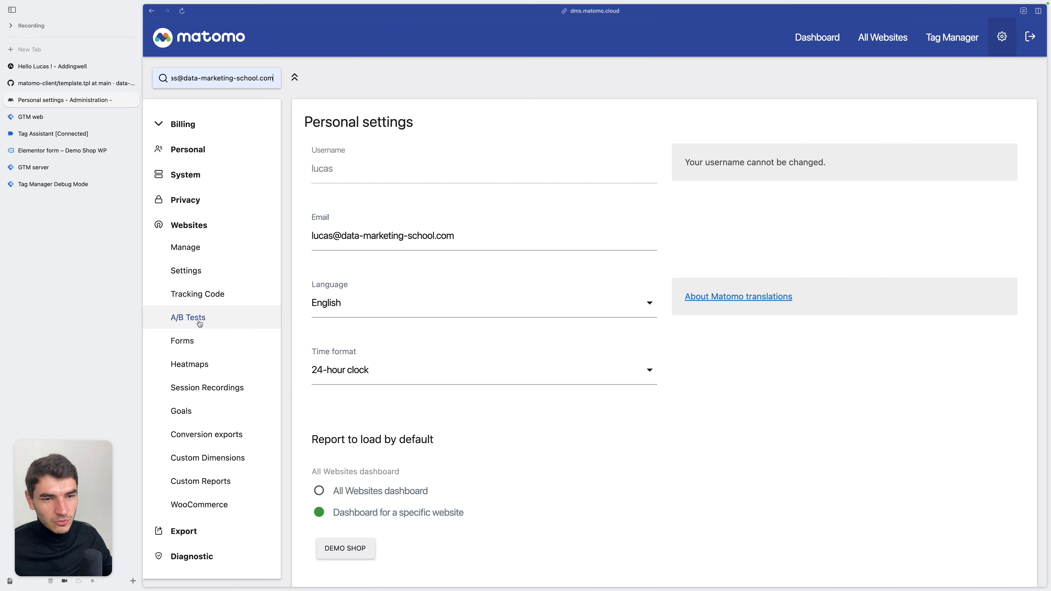
left_click(200, 409)
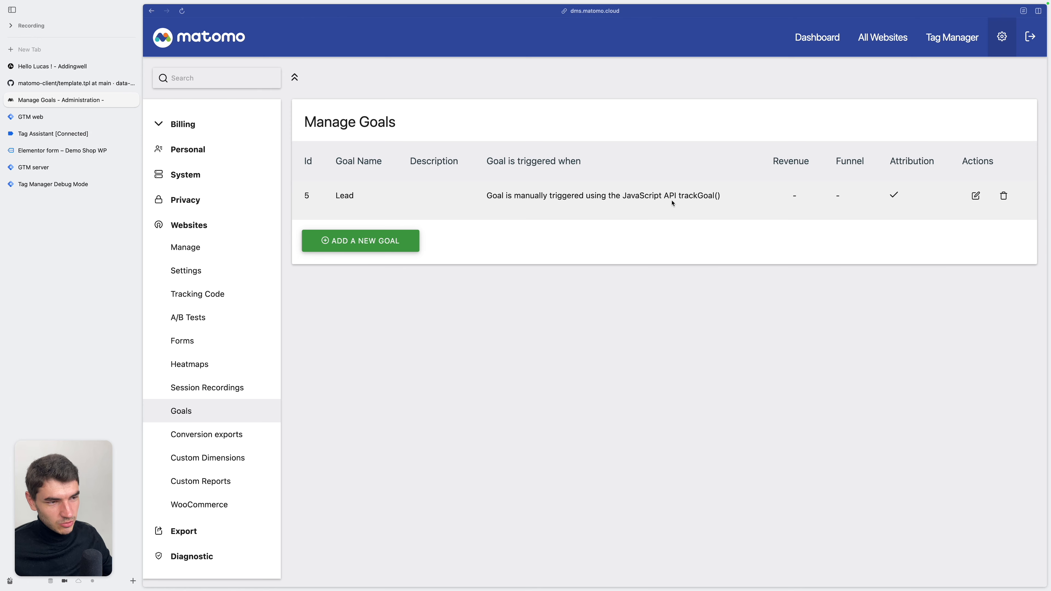
double_click(306, 196)
key("super+c")
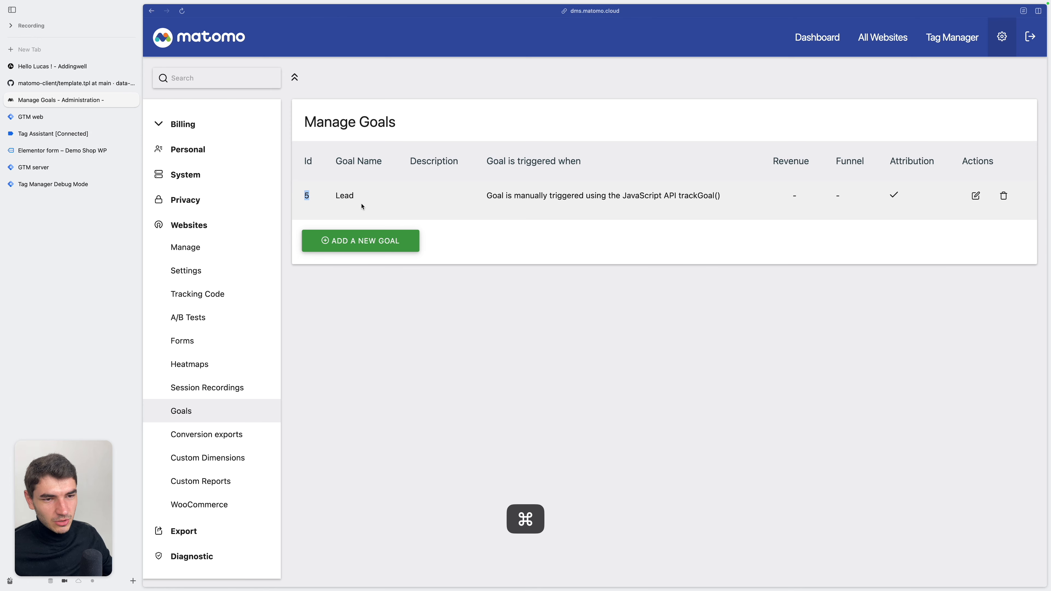
Configure the MTM - Goal - Lead tag in the GTM server container with event type Actions, action type Goal and Goal ID 5
left_click(34, 167)
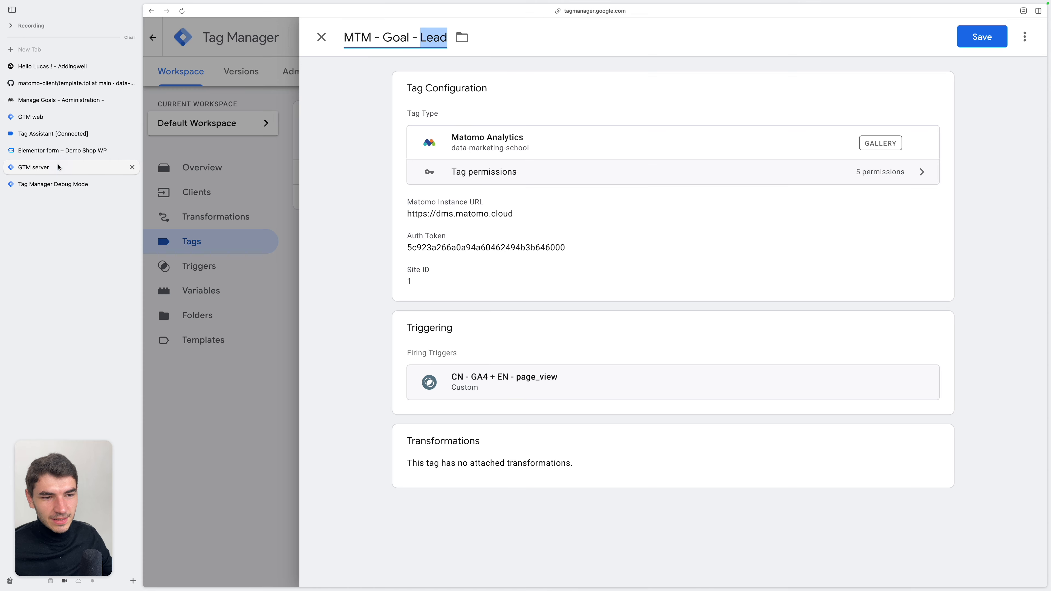
left_click(476, 364)
left_click(460, 375)
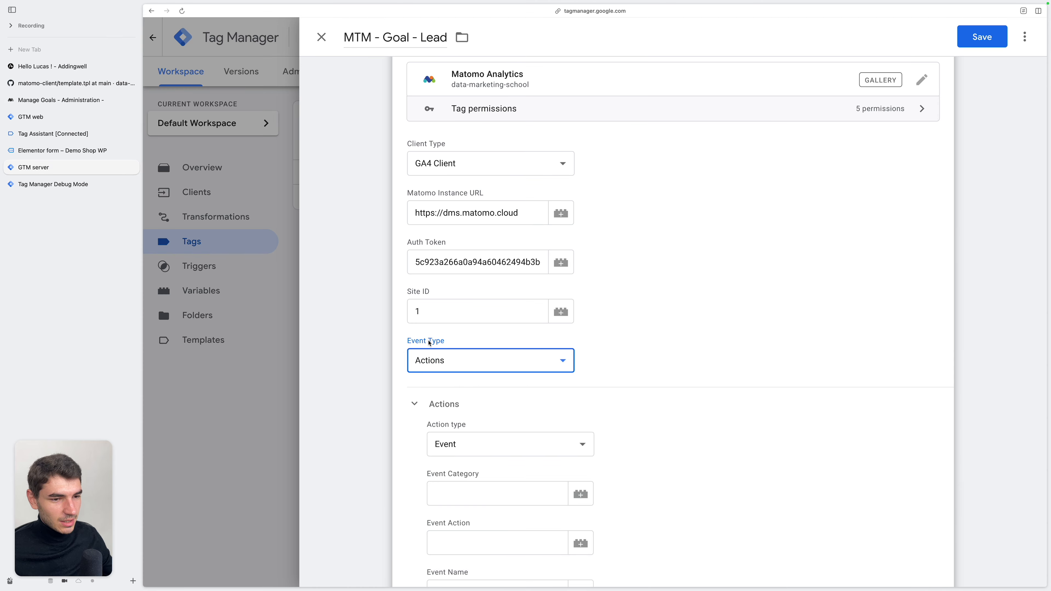
scroll(434, 429, "down", 3)
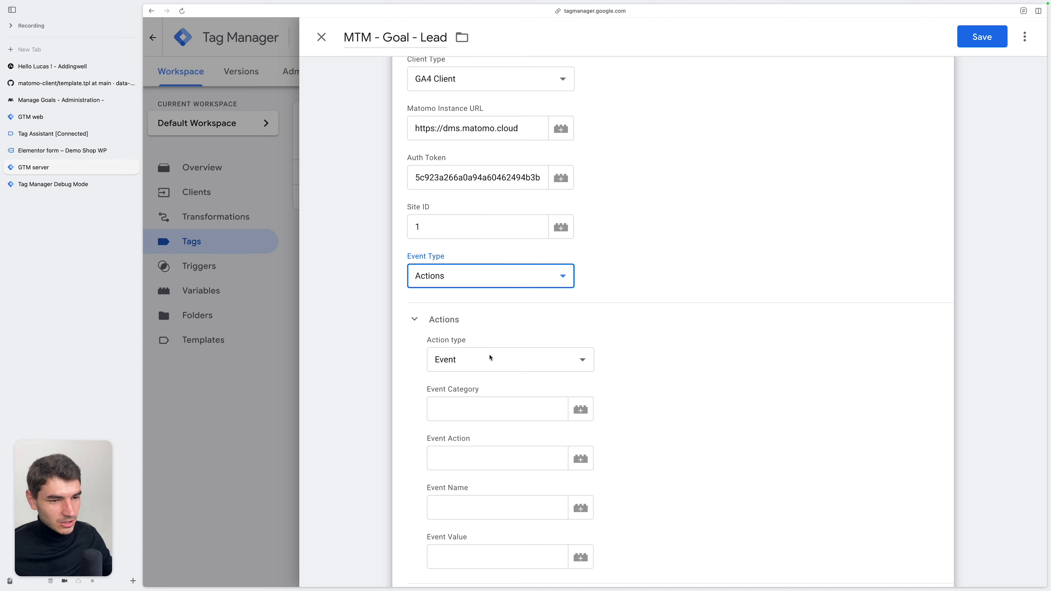
left_click(496, 359)
left_click(494, 359)
left_click(445, 399)
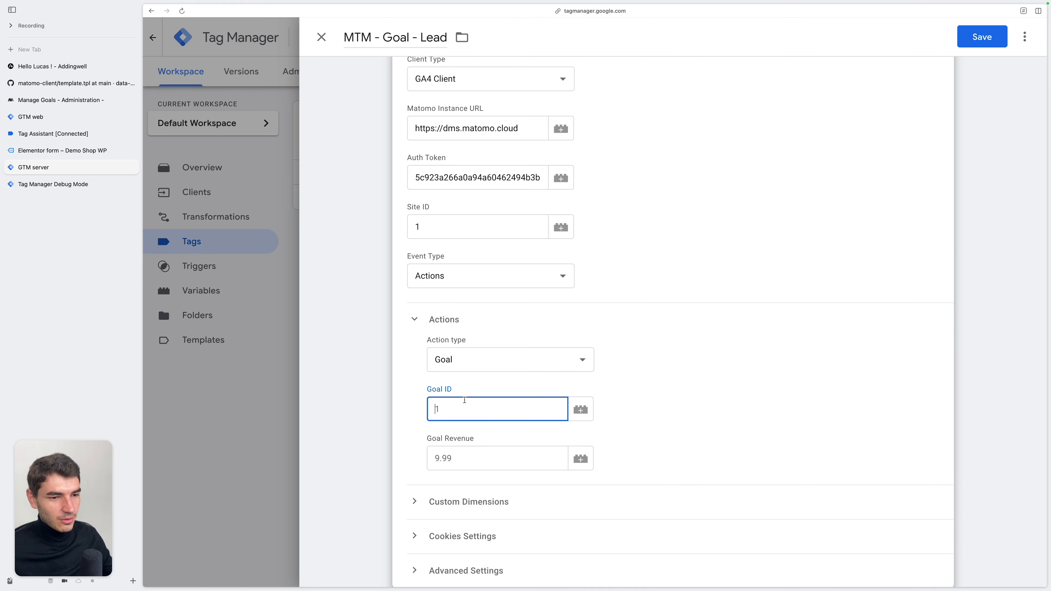
key("super+v")
left_click(682, 417)
Replace the tag's firing trigger with CN - GA4 + EN - generate_lead and save the tag
scroll(681, 417, "down", 3)
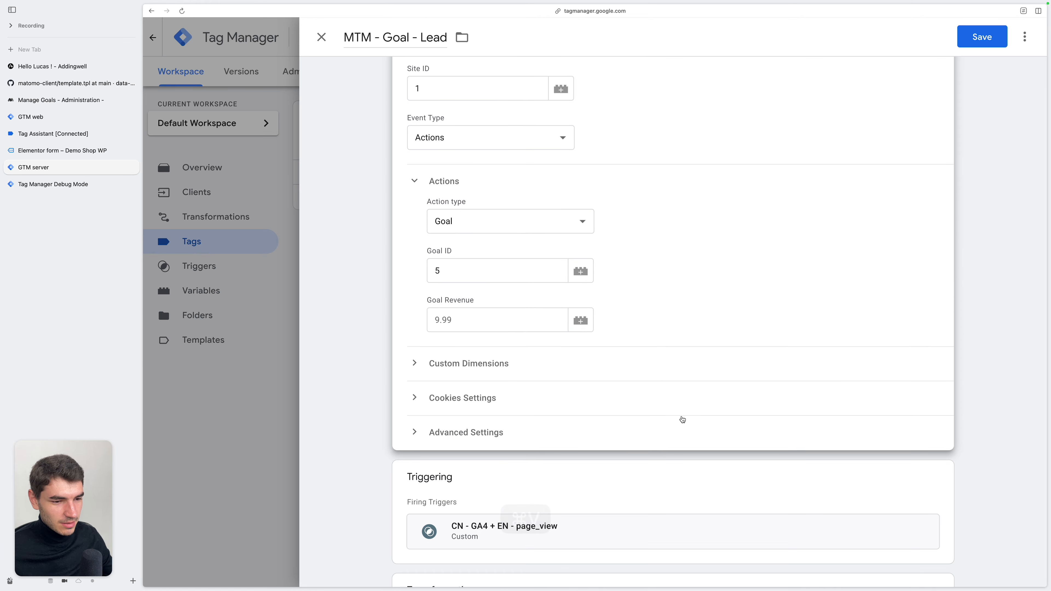
left_click(792, 428)
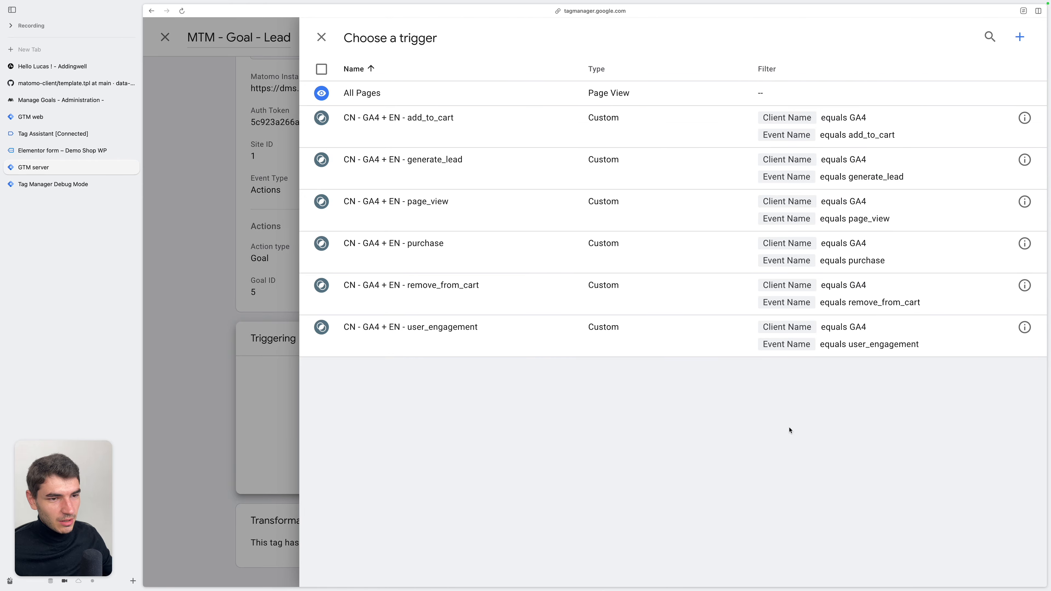
left_click(533, 182)
left_click(970, 37)
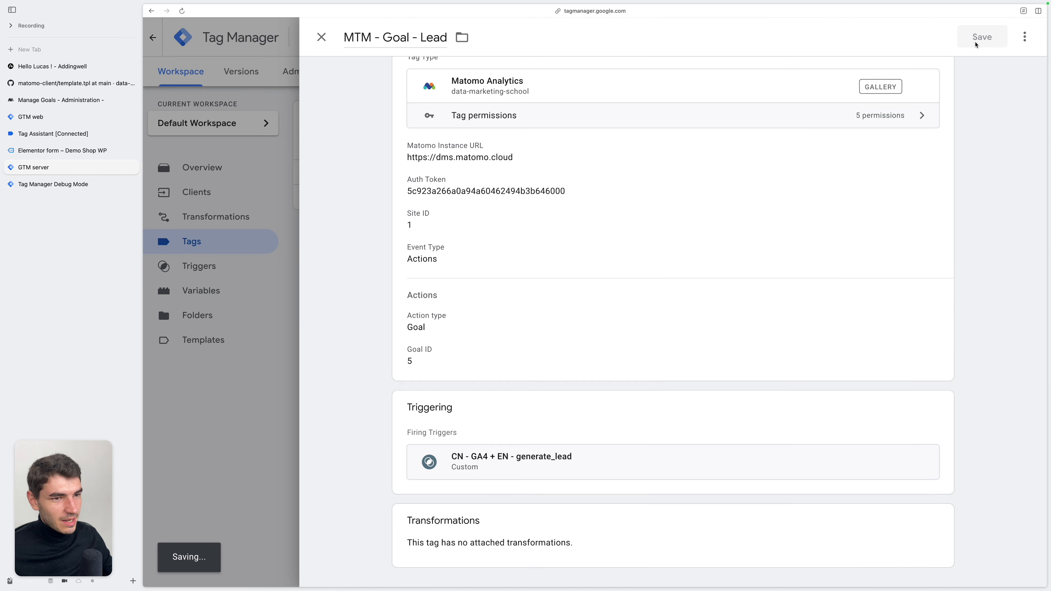
Reload the server debug view, then submit the shop's Elementor form with the name test and the contact's e-mail
key("ctrl+Tab")
key("super+r")
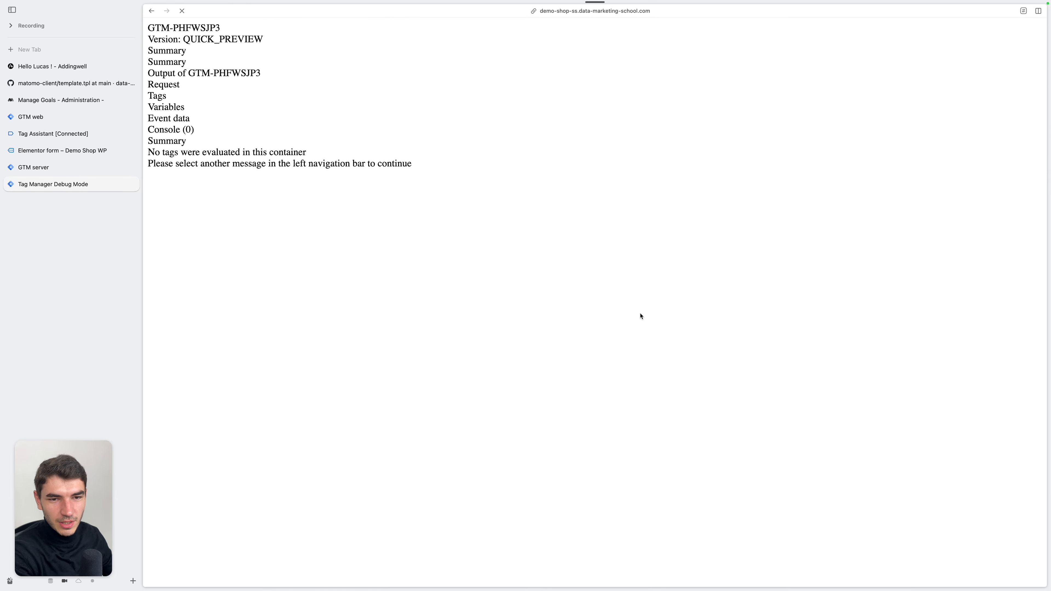
left_click(98, 155)
left_click(385, 262)
left_click(387, 282)
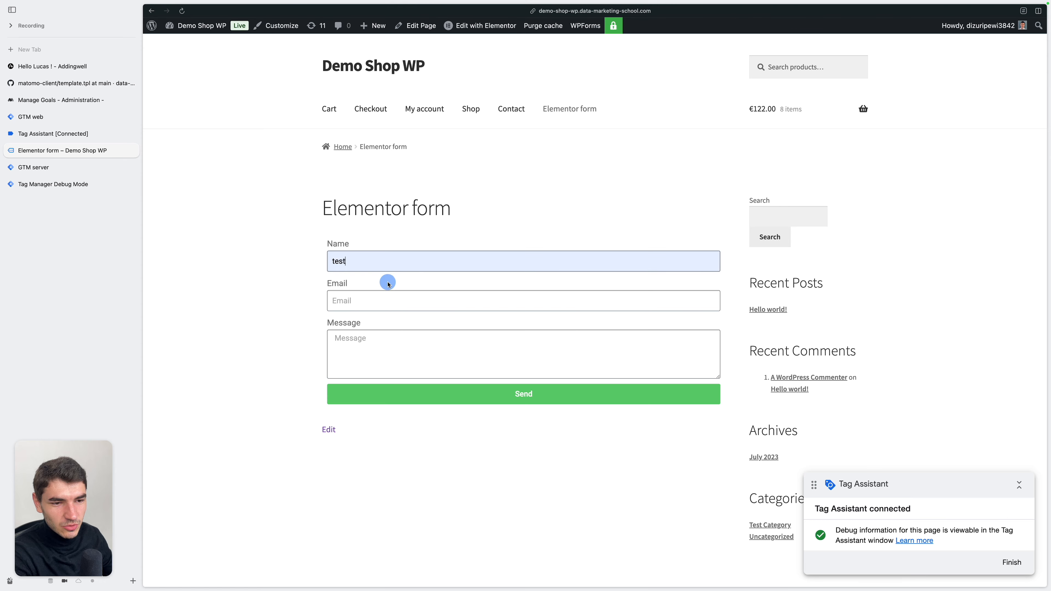
left_click(376, 303)
left_click(410, 326)
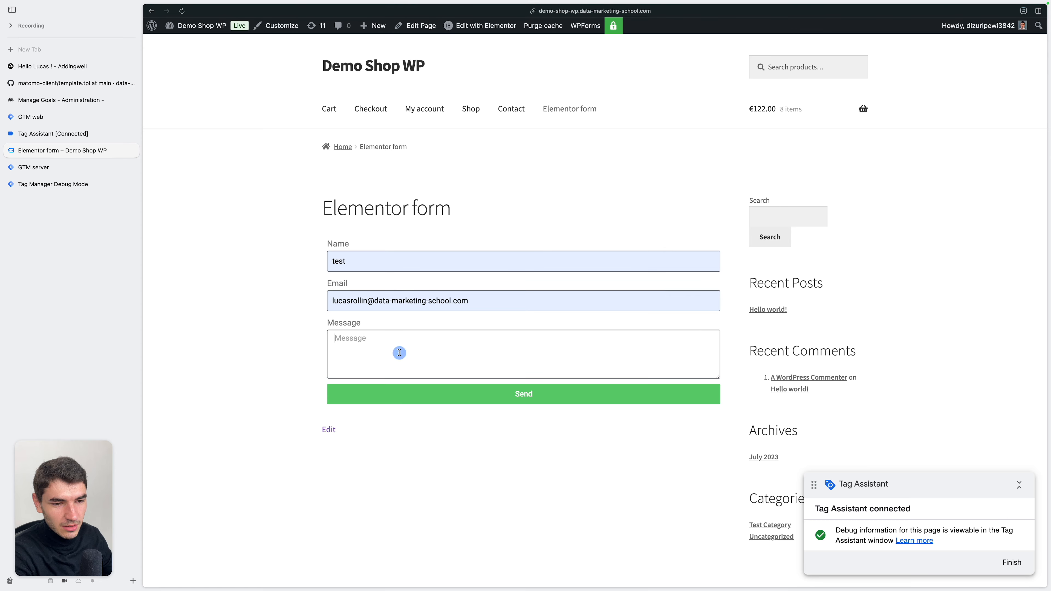
Check the tags fired for generate_lead in the server debug view and examine the real-time visit's actions on the Matomo dashboard
key("ctrl+Tab")
left_click(222, 137)
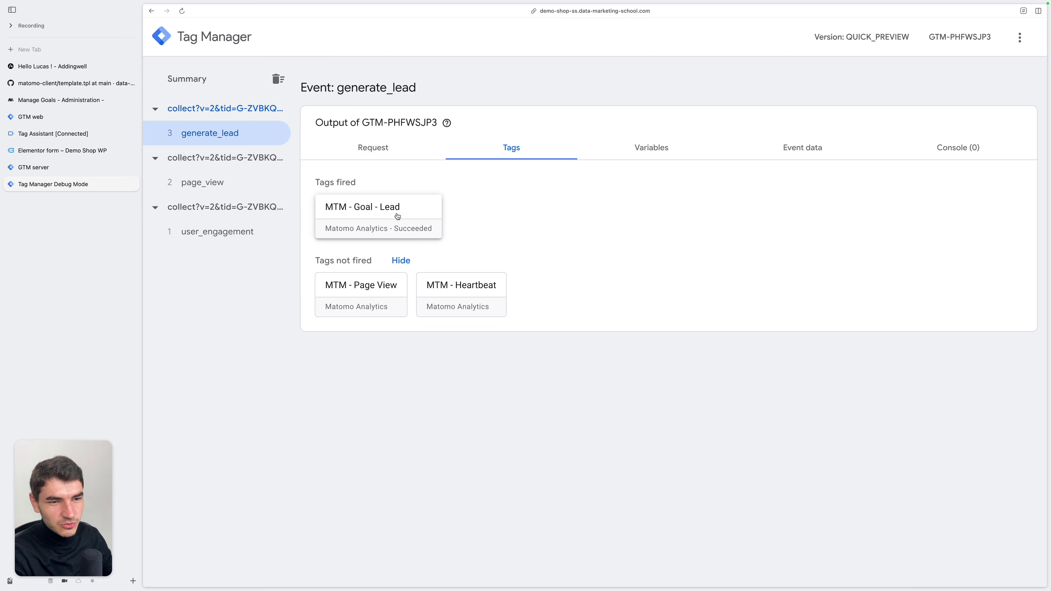
left_click(77, 100)
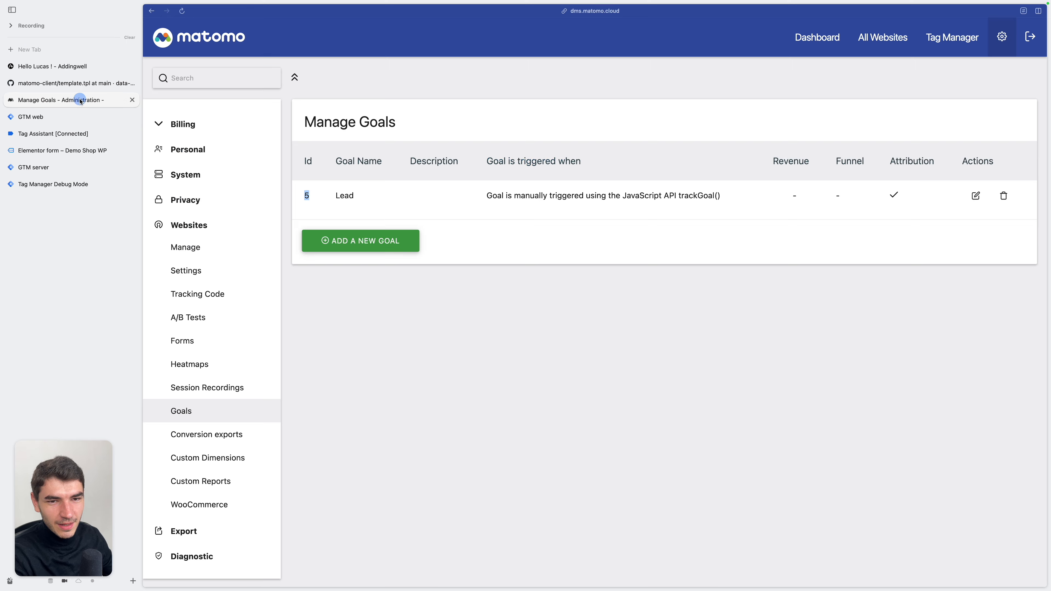
left_click(814, 42)
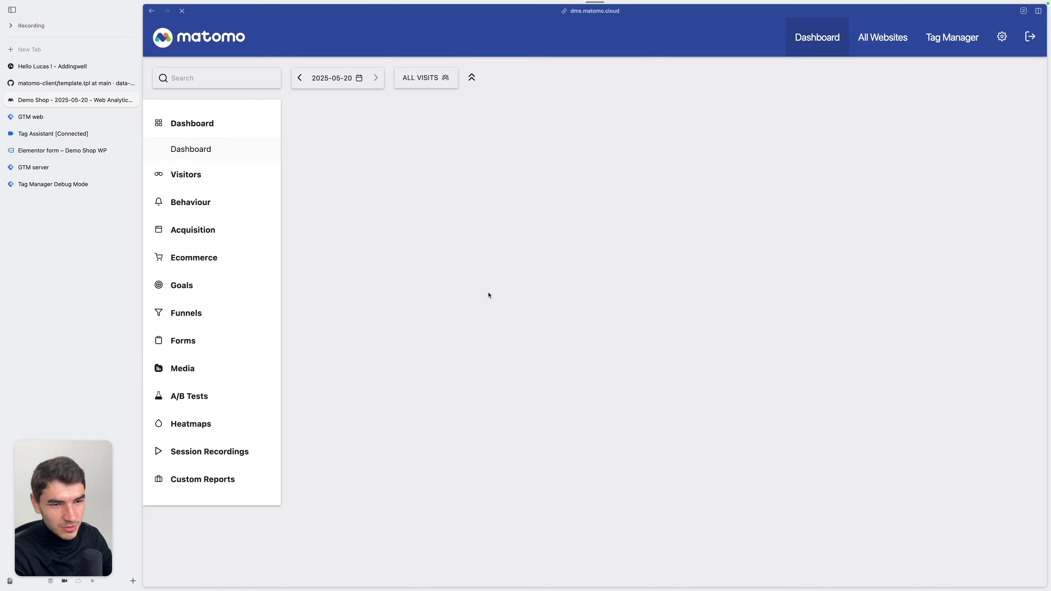
scroll(487, 293, "down", 2)
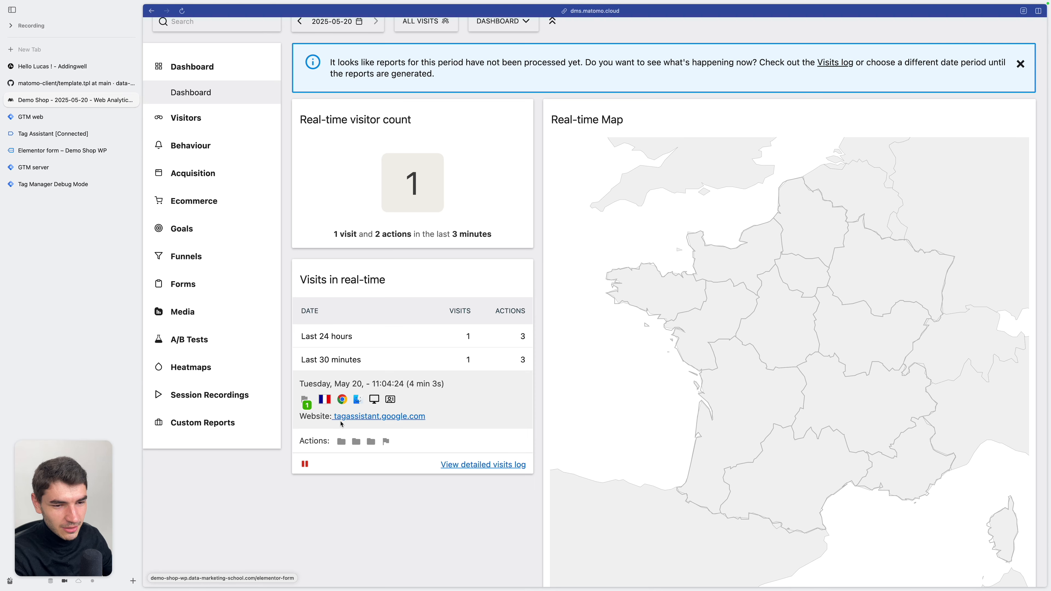
mouse_move(387, 443)
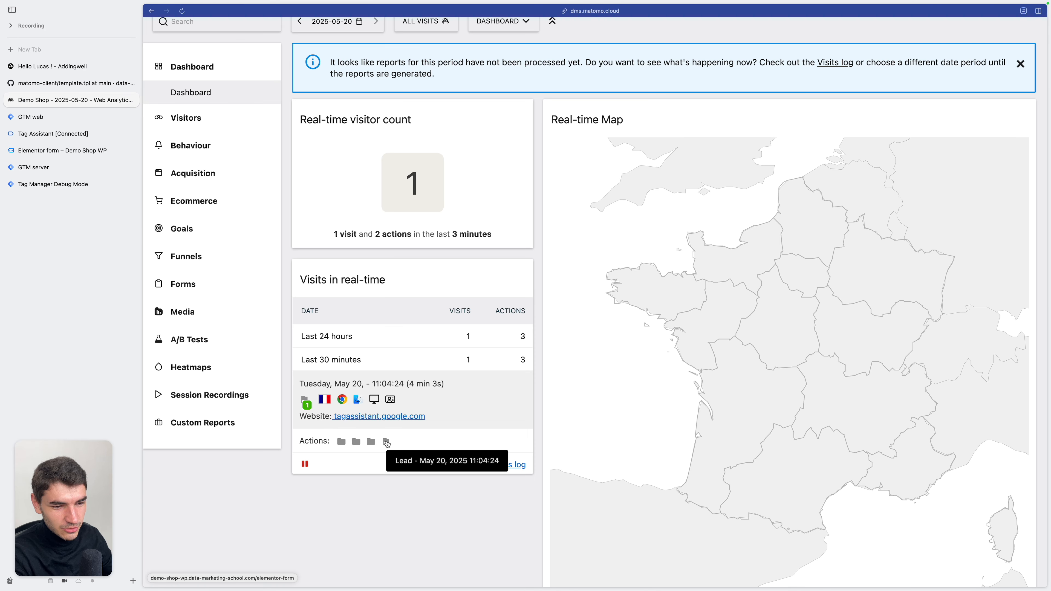
Duplicate the MTM - Page View tag in the GTM server container and name the copy MTM - Cart Update
key("ctrl+Tab")
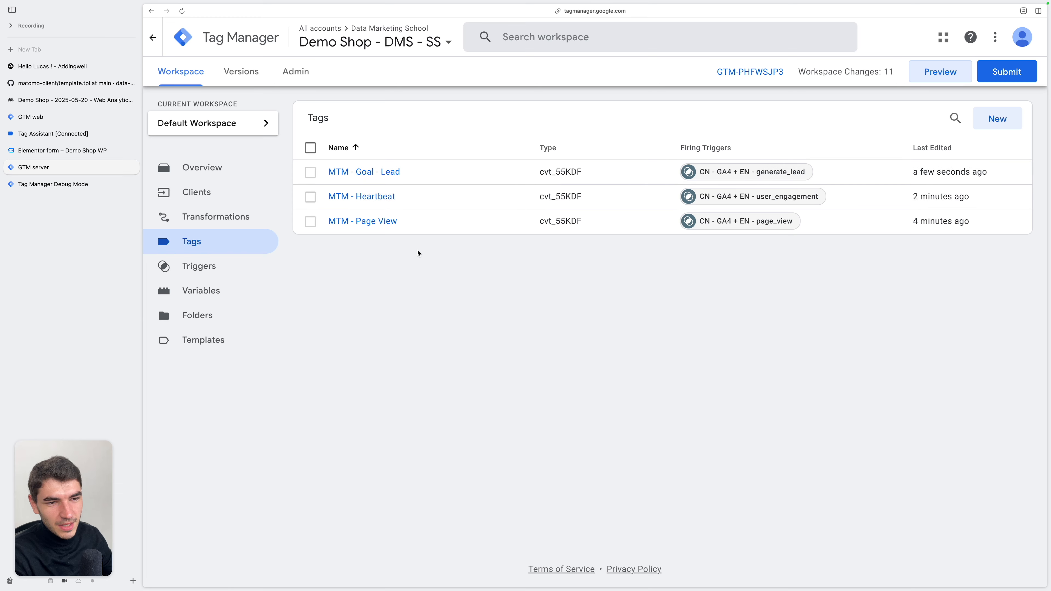
left_click(568, 226)
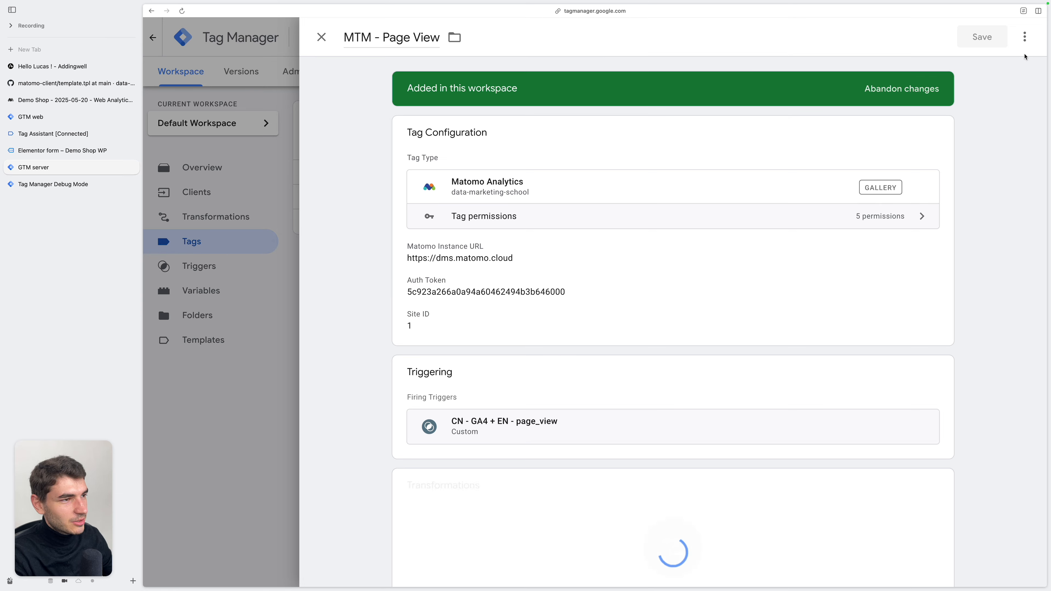
left_click(1022, 39)
left_click(439, 37)
key("alt+BackSpace")
key("alt+BackSpace")
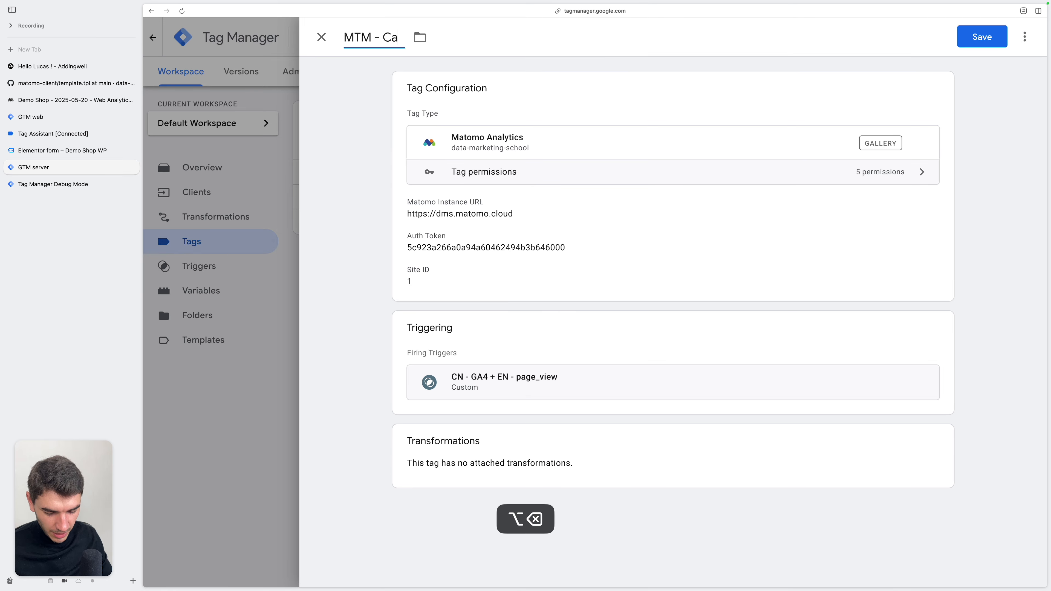
Set the tag's event type to E-commerce Tracking and its e-commerce event type to Cart Update, and check the Items field's help
scroll(505, 354, "down", 3)
left_click(533, 330)
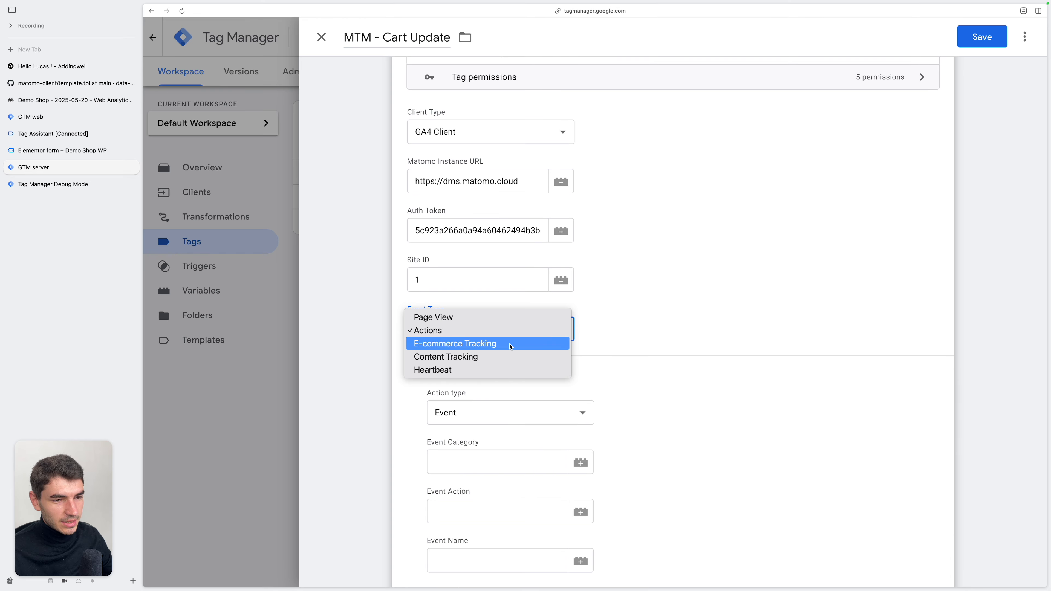
left_click(511, 345)
left_click(496, 414)
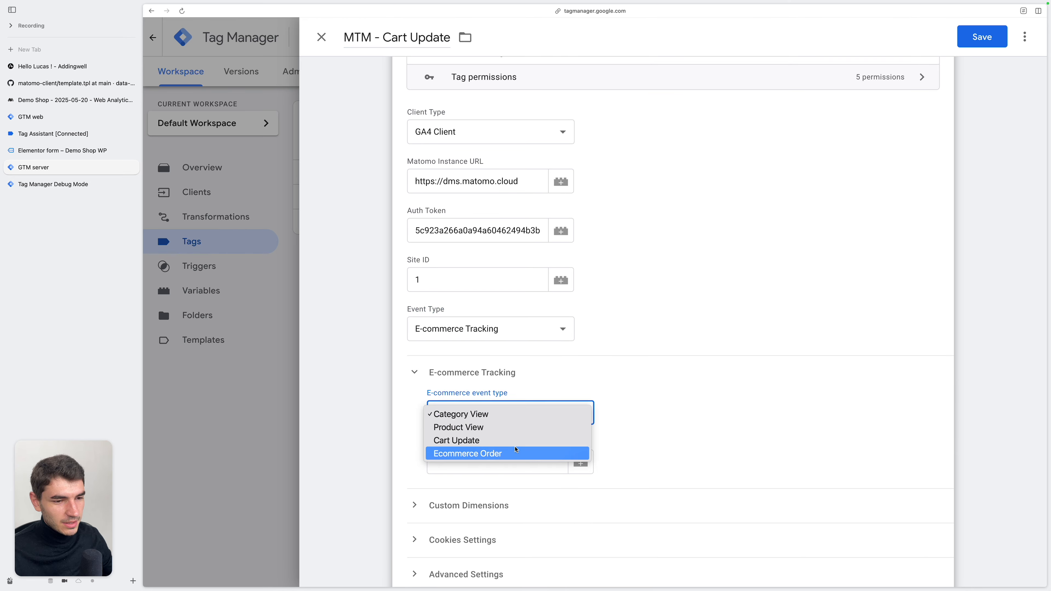
left_click(520, 440)
scroll(611, 458, "down", 3)
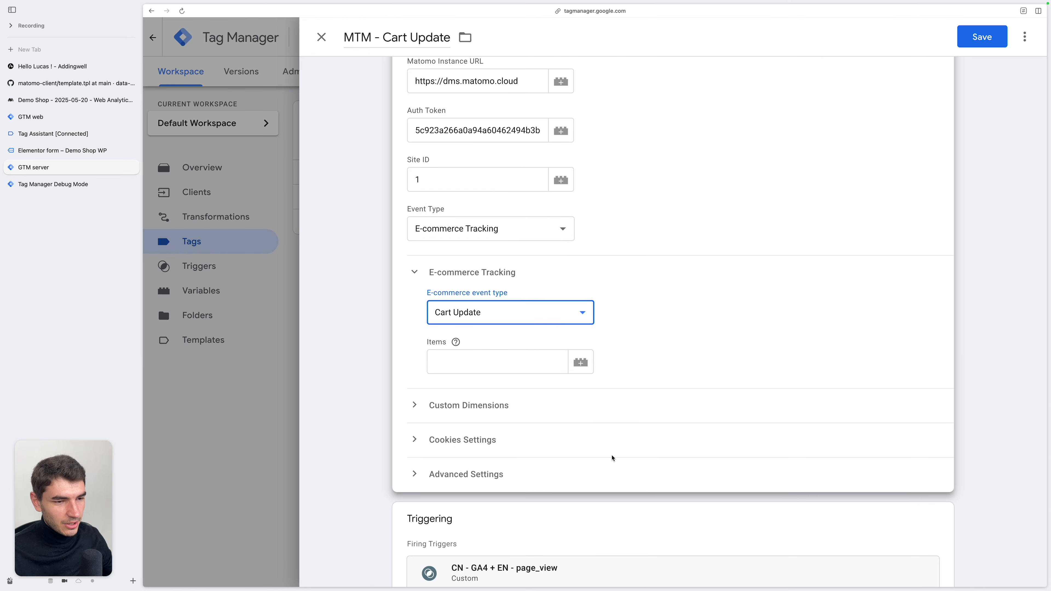
left_click(428, 347)
left_click(442, 361)
left_click(461, 345)
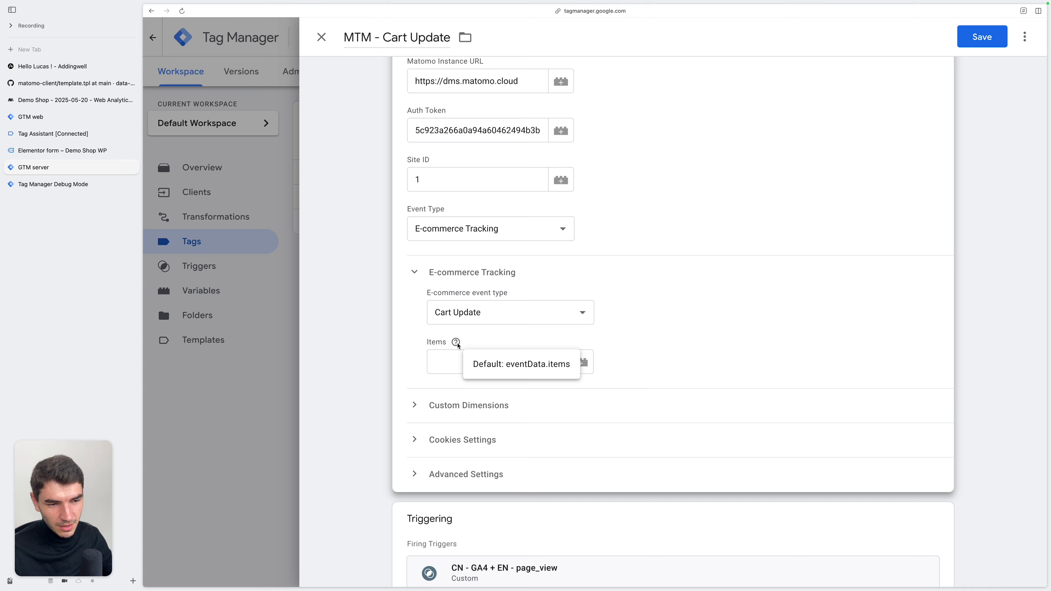
Replace the tag's page_view trigger with CN - GA4 + EN - add_to_cart
scroll(580, 401, "down", 2)
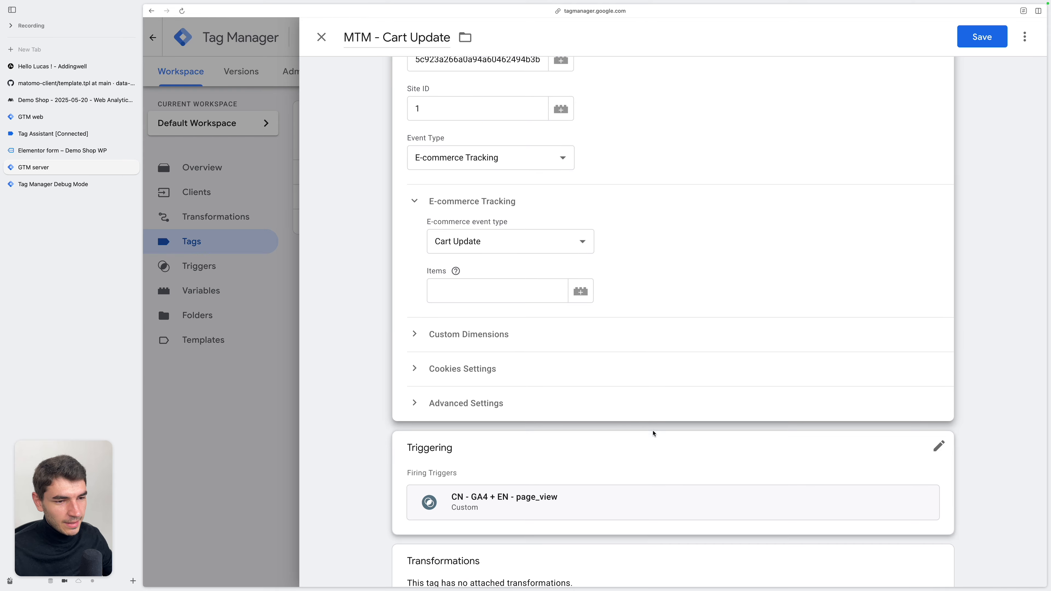
left_click(687, 453)
left_click(921, 435)
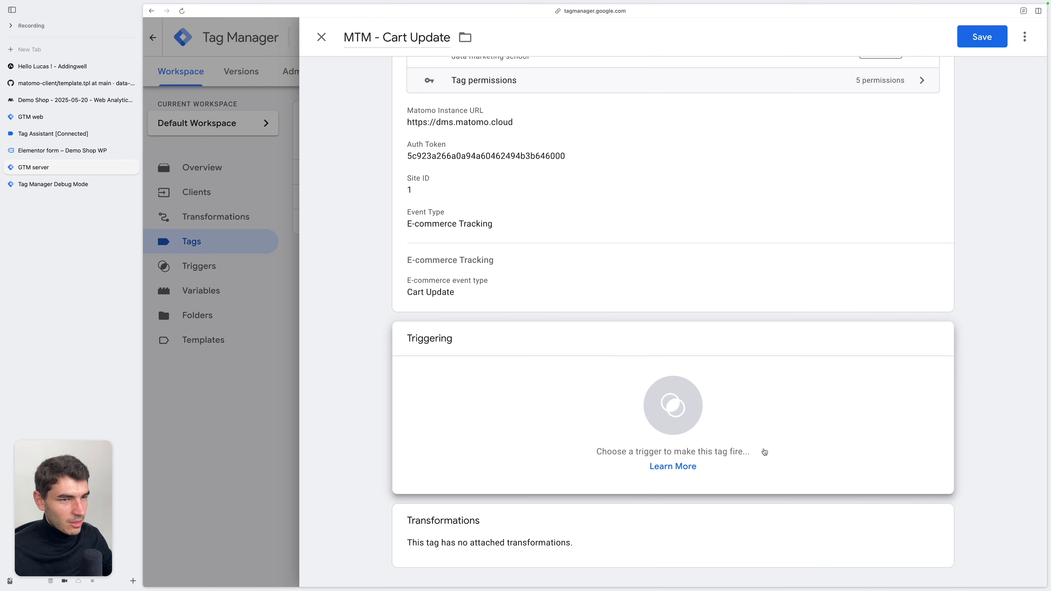
left_click(763, 450)
left_click(552, 142)
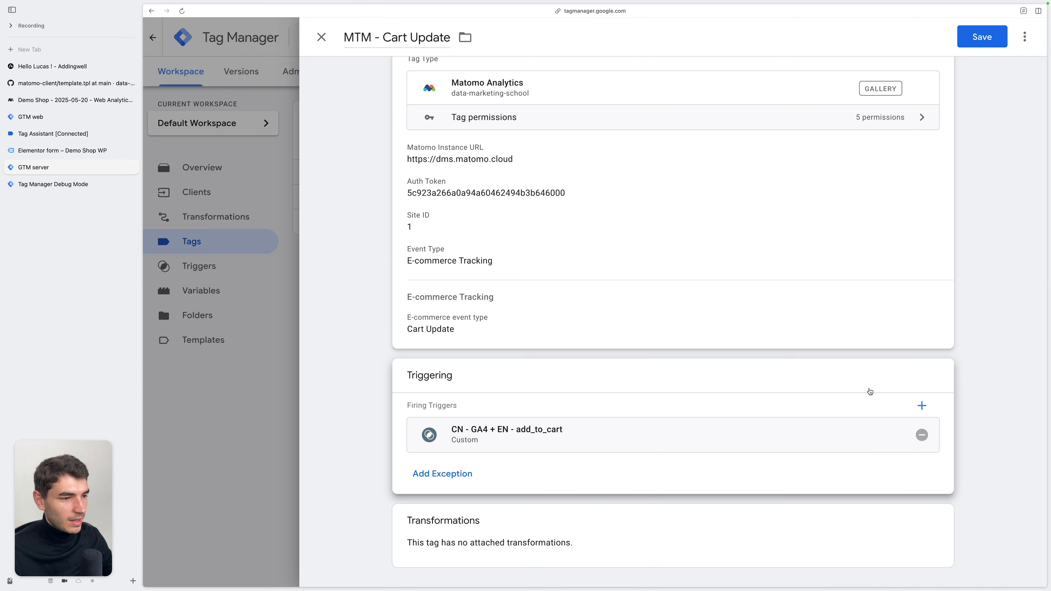
Add CN - GA4 + EN - remove_from_cart as a second firing trigger for MTM - Cart Update and save the tag
left_click(919, 405)
left_click(503, 255)
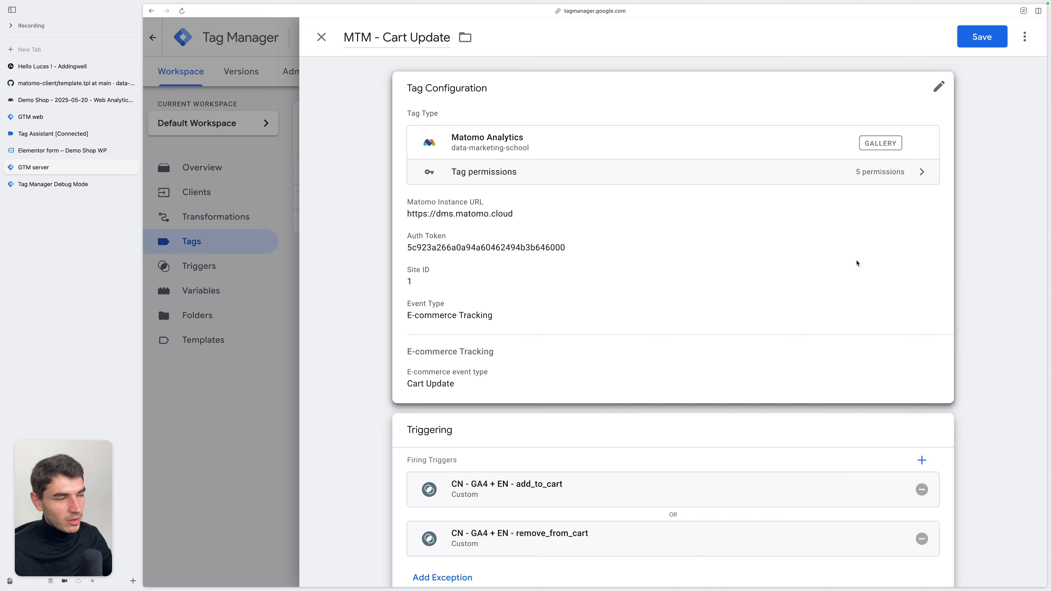
left_click(982, 37)
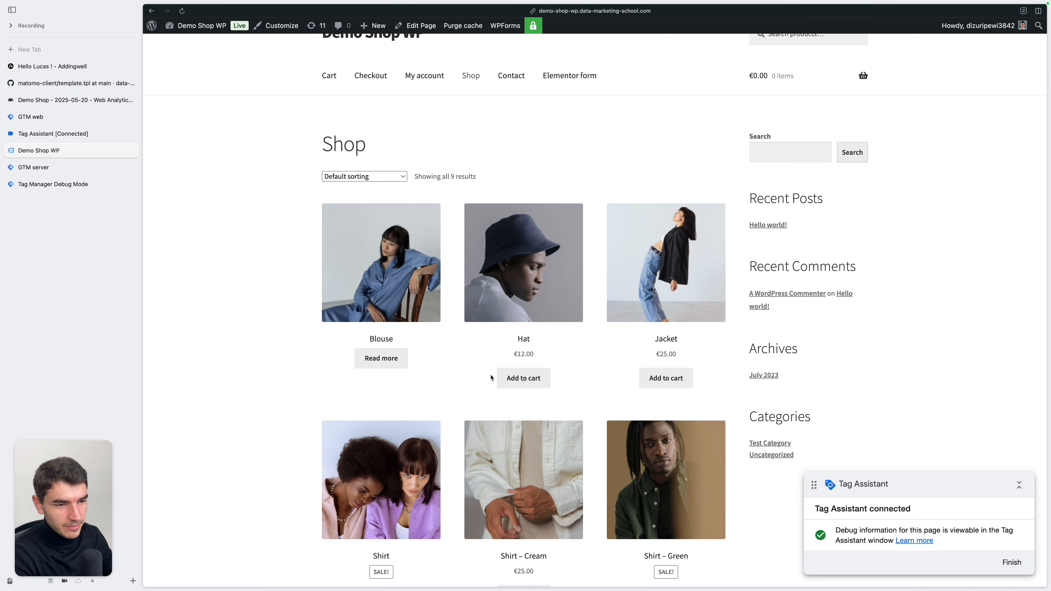
Add the Hat and the Jacket to the cart on the demo shop
left_click(523, 377)
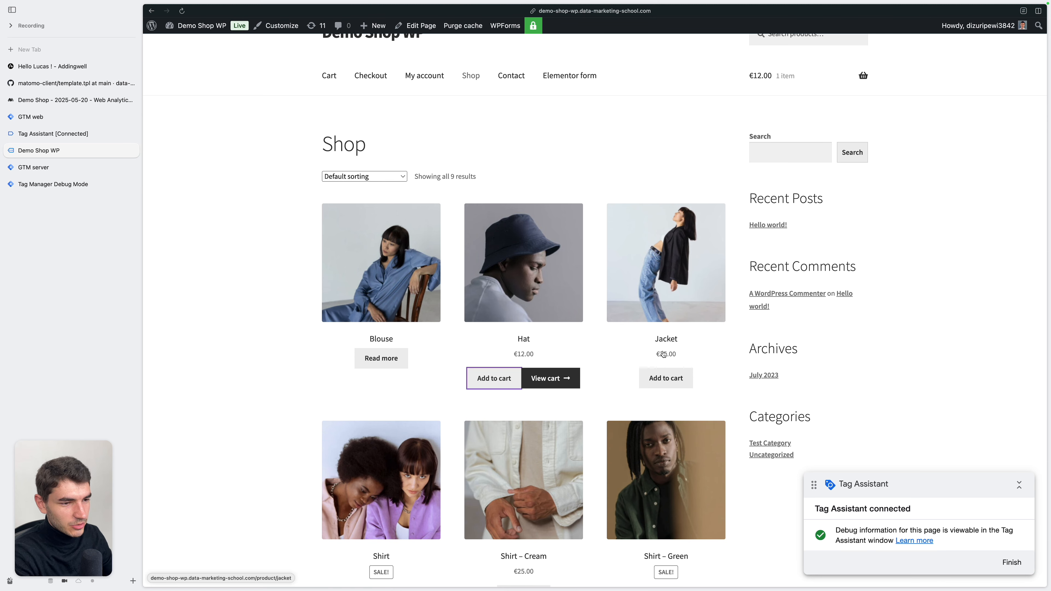
left_click(662, 373)
Check the tags fired for the add_to_cart events in the server debug view and examine the real-time visit's cart action in Matomo
left_click(104, 184)
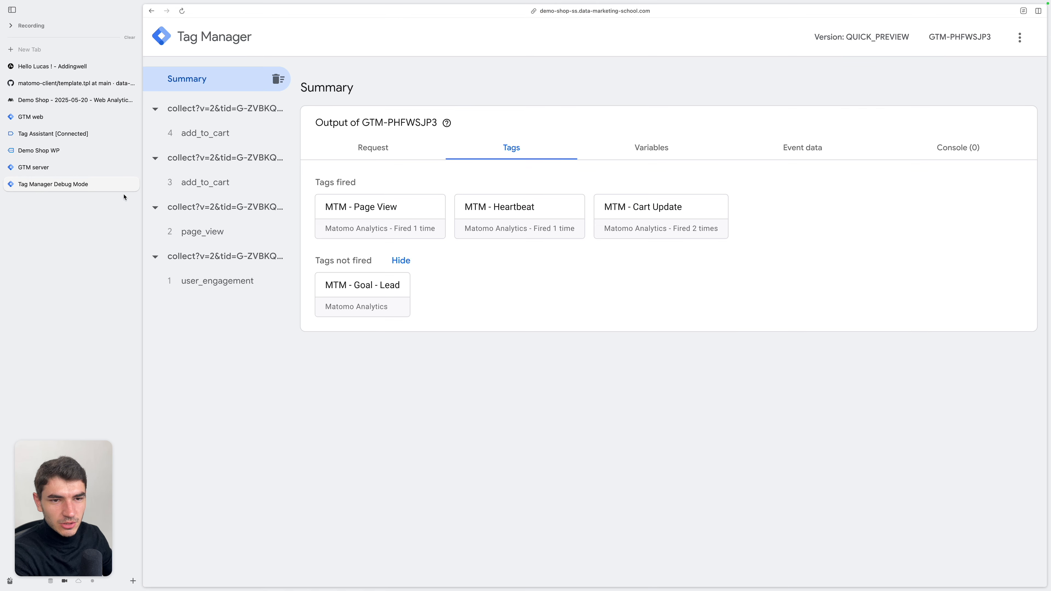
left_click(259, 173)
left_click(249, 136)
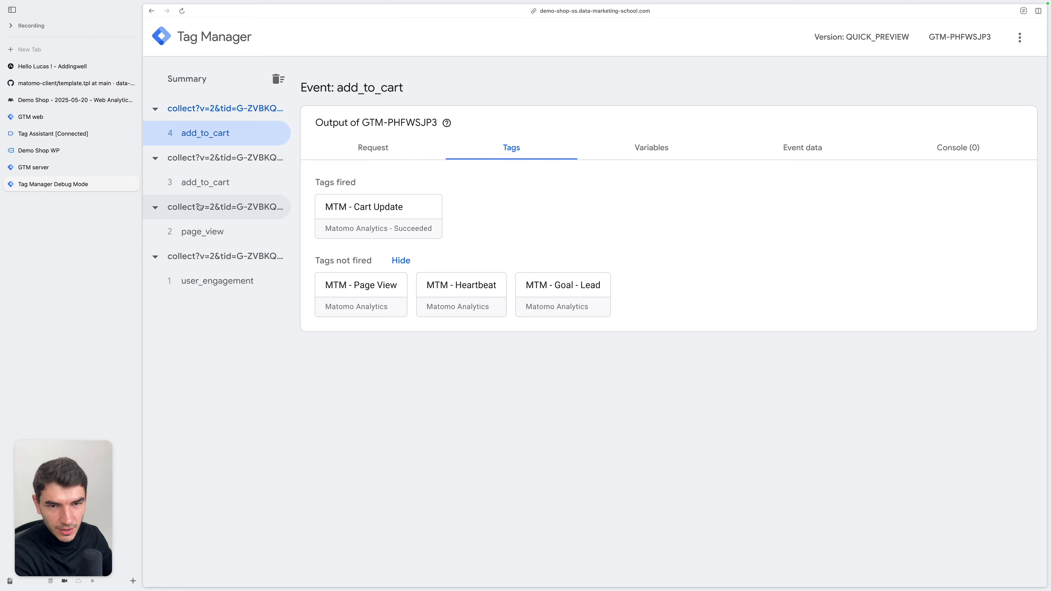
left_click(104, 101)
mouse_move(461, 442)
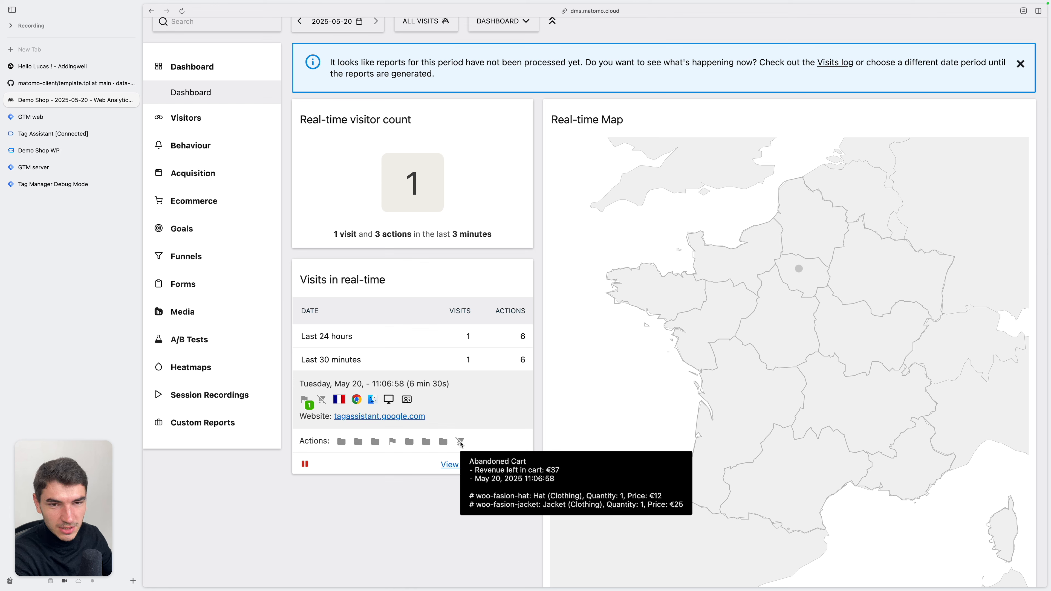
Remove the Hat from the demo shop's cart
left_click(40, 150)
mouse_move(772, 81)
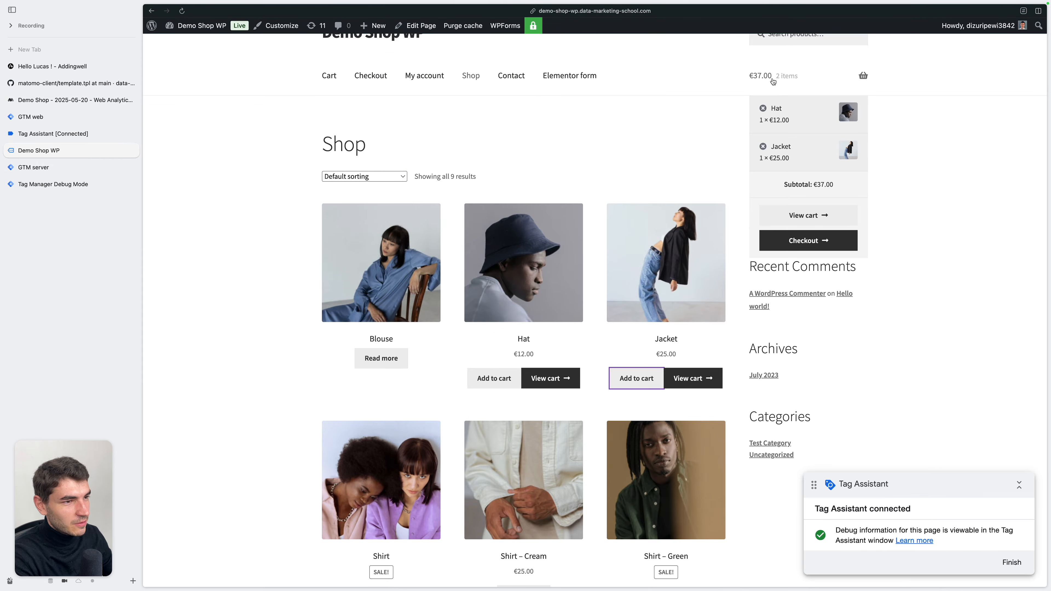
left_click(764, 110)
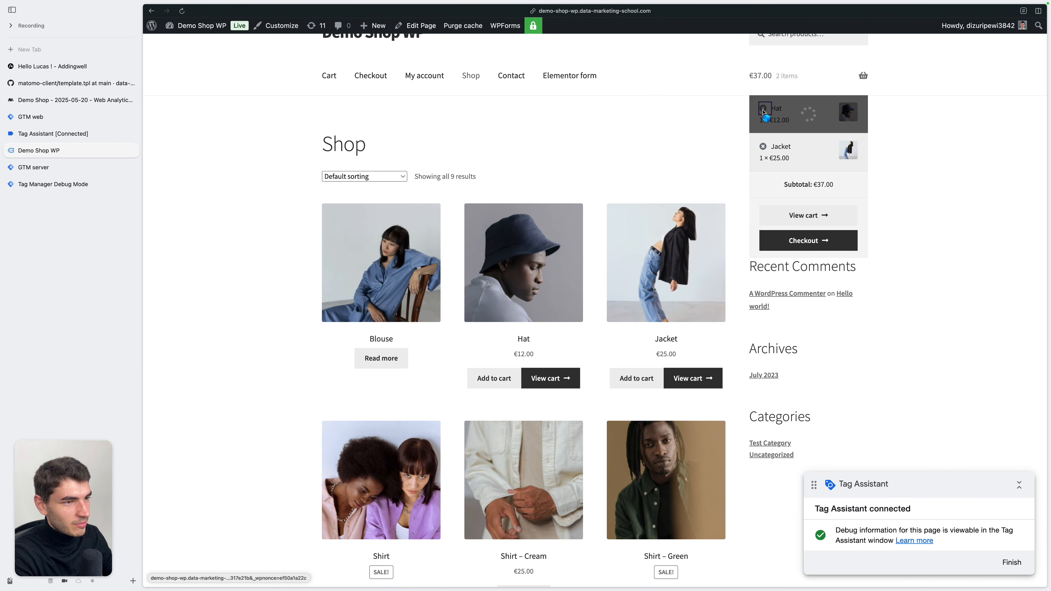
Check the tags fired for remove_from_cart in the server debug view and look at the real-time visit on the Matomo dashboard
left_click(73, 182)
left_click(218, 132)
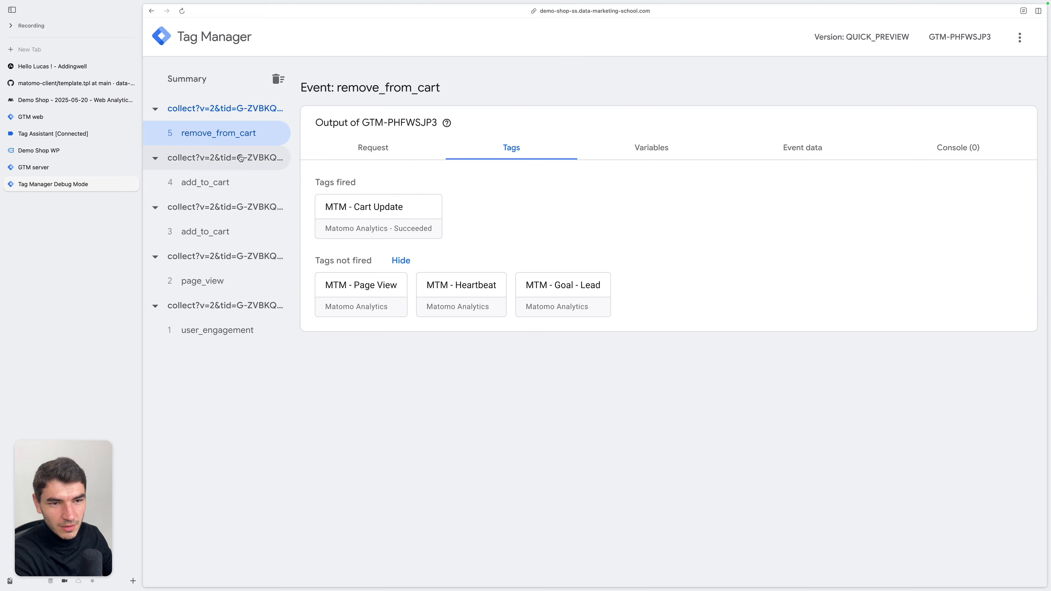
left_click(75, 100)
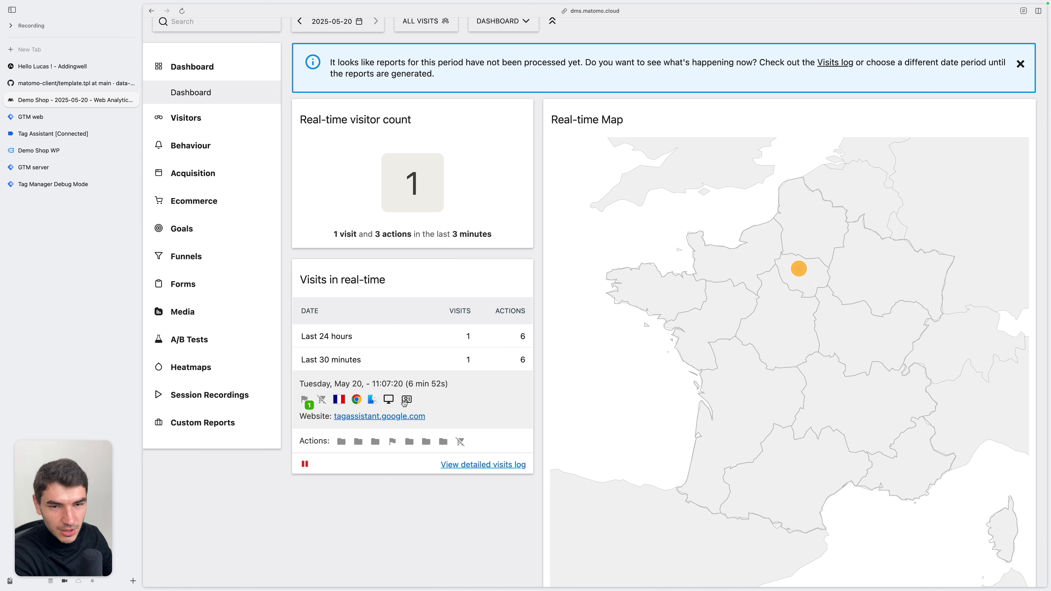
Add the Shirt – Green and another Jacket to the cart on the demo shop
left_click(38, 150)
scroll(671, 432, "down", 3)
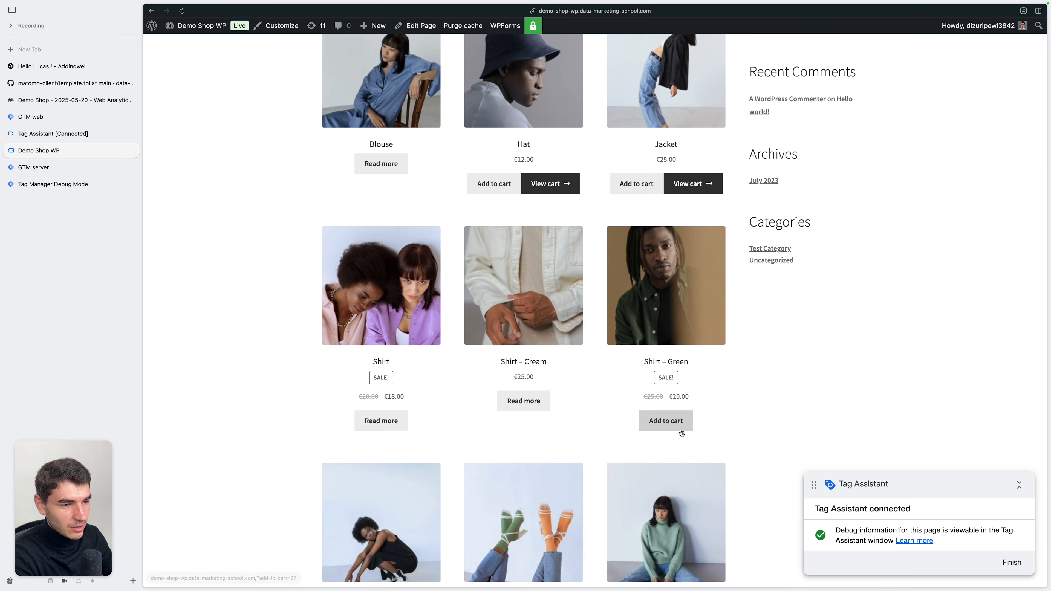
left_click(671, 432)
left_click(637, 188)
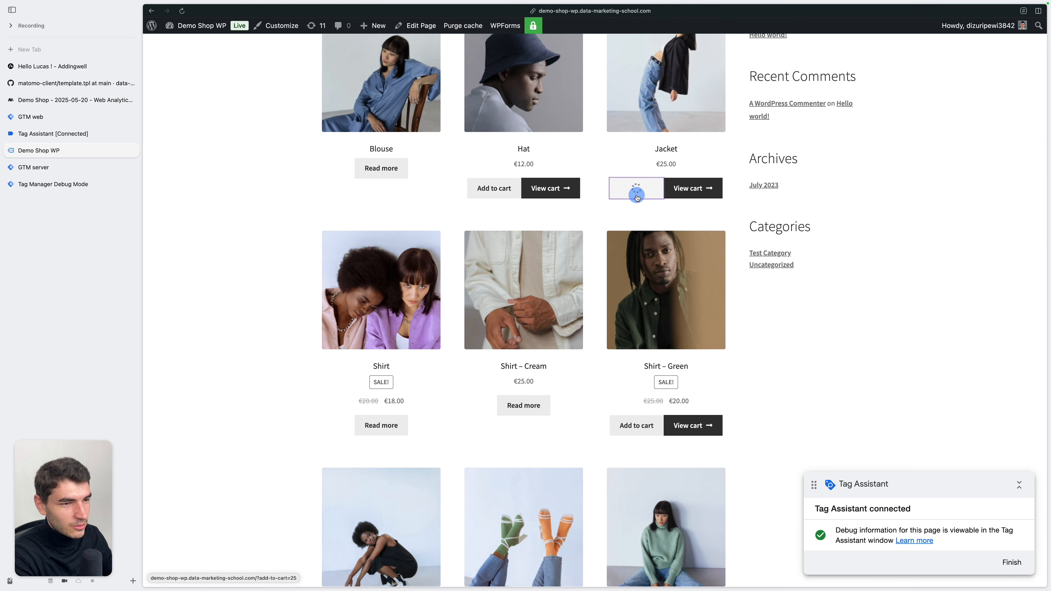
Compare the abandoned cart details in Matomo's real-time visit with the contents of the demo shop's cart
key("ctrl+Tab")
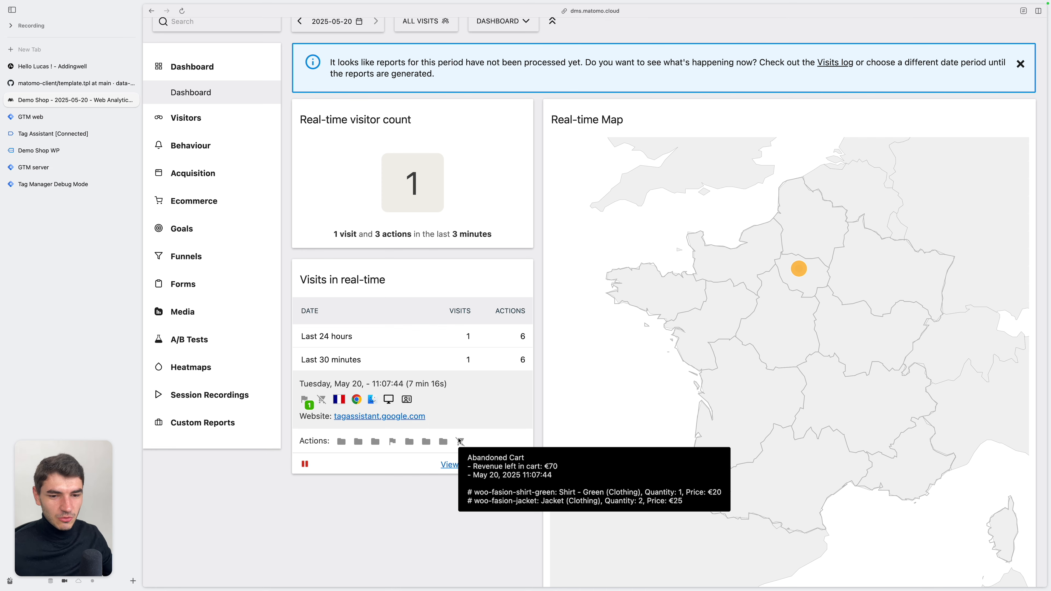
left_click(90, 154)
scroll(666, 172, "up", 5)
mouse_move(752, 103)
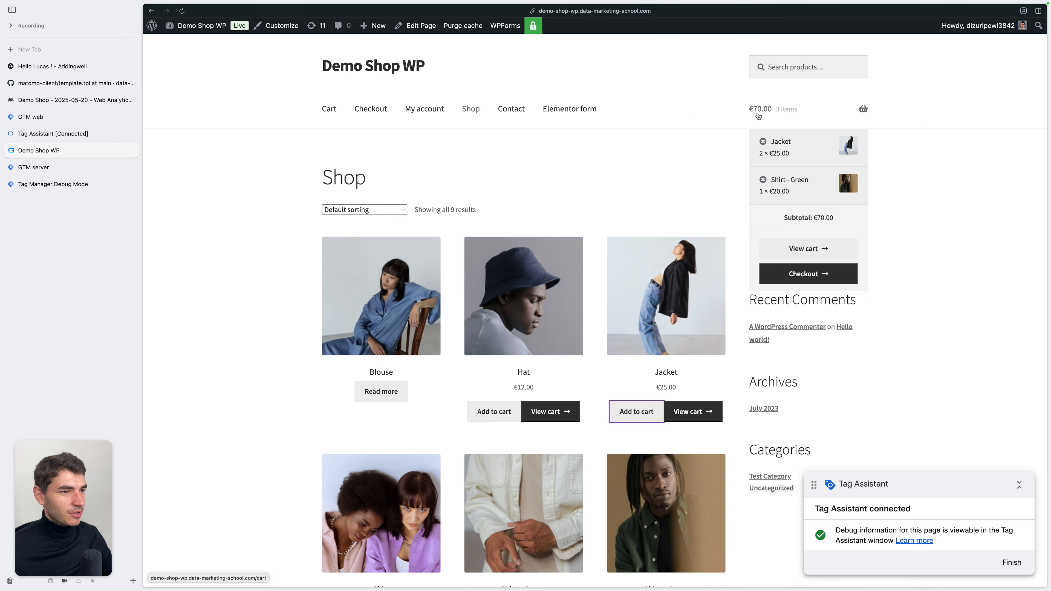
Duplicate the MTM - Page View tag in the GTM server container and name the copy MTM - Order
left_click(69, 167)
left_click(442, 267)
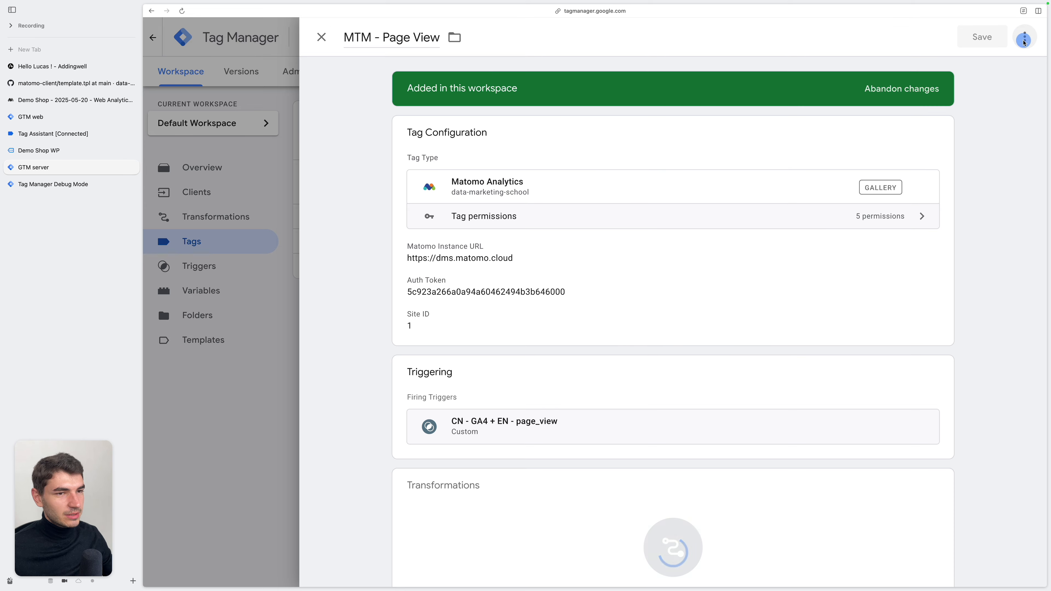
left_click(1025, 40)
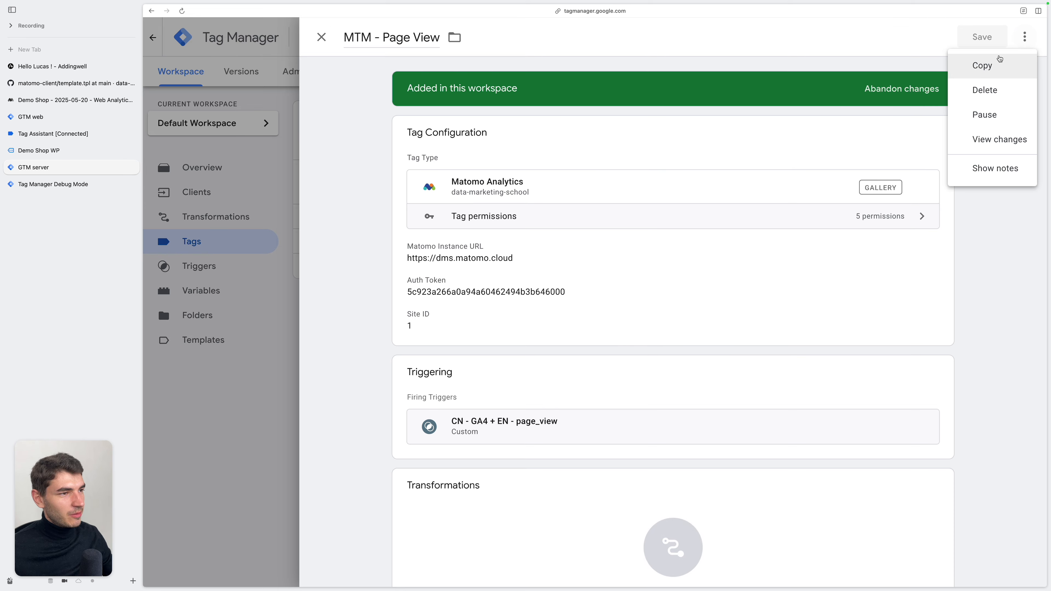
left_click(1002, 66)
key("alt+BackSpace")
key("alt+BackSpace")
key("super+Right")
key("alt+BackSpace")
key("alt+BackSpace")
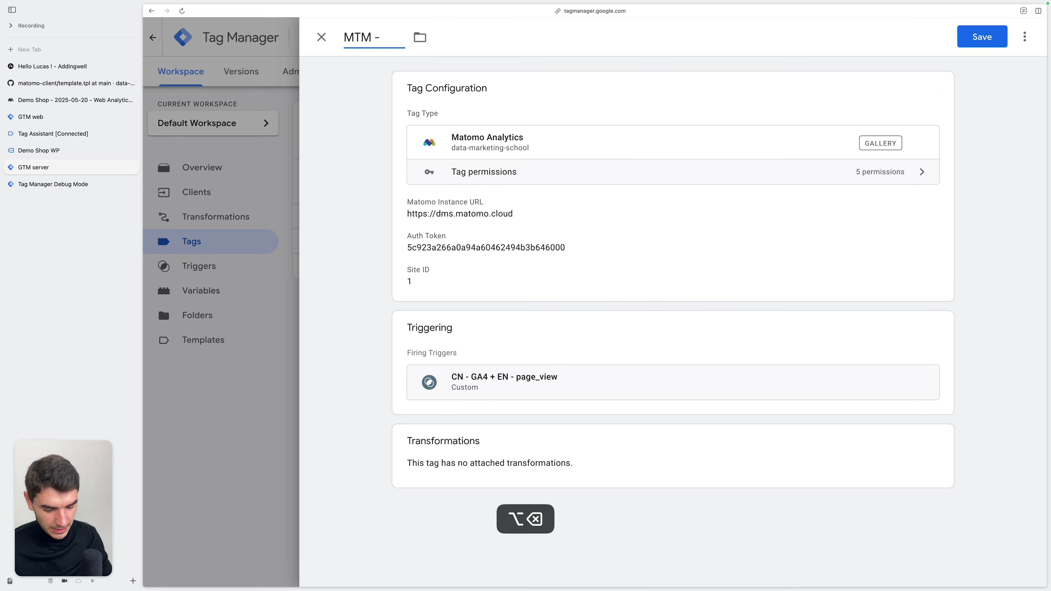
type("Order")
Set the tag's event type to E-commerce Tracking and its e-commerce event type to Ecommerce Order, and review the available order fields
left_click(514, 249)
left_click(492, 435)
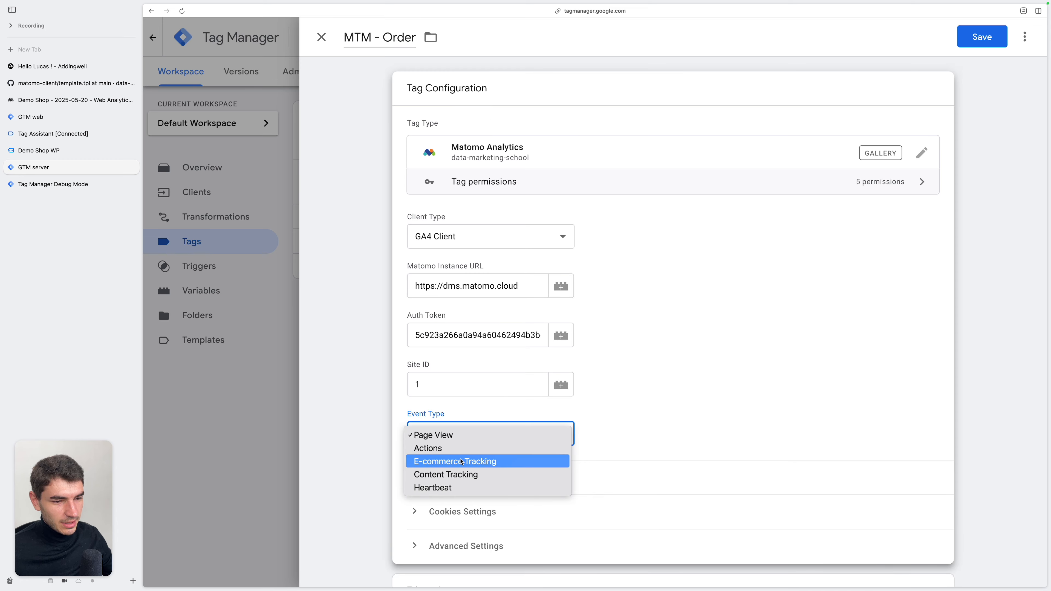
left_click(494, 461)
scroll(605, 450, "down", 3)
left_click(493, 425)
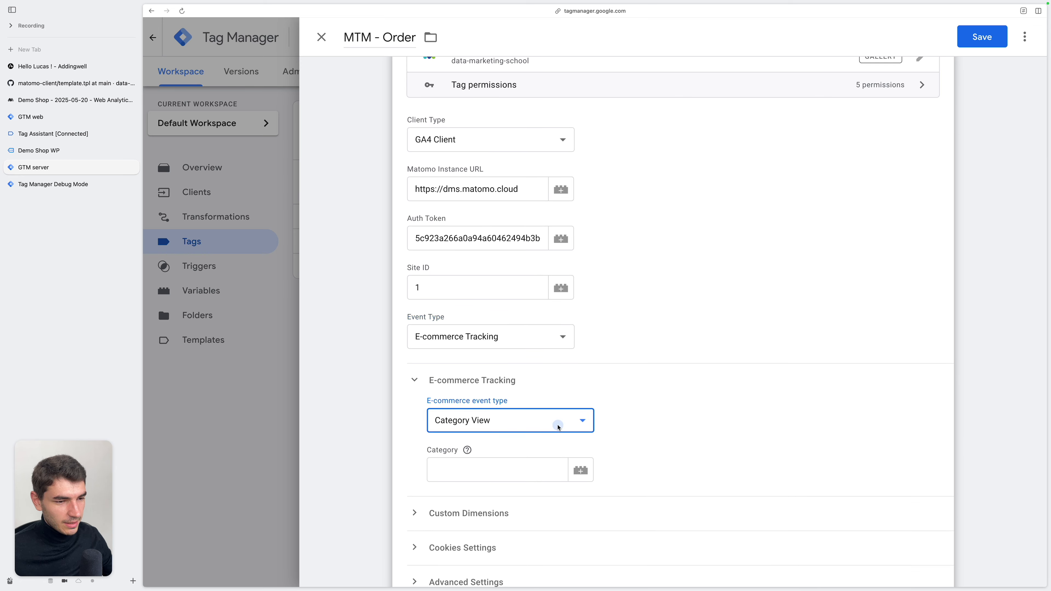
left_click(536, 460)
scroll(670, 447, "down", 7)
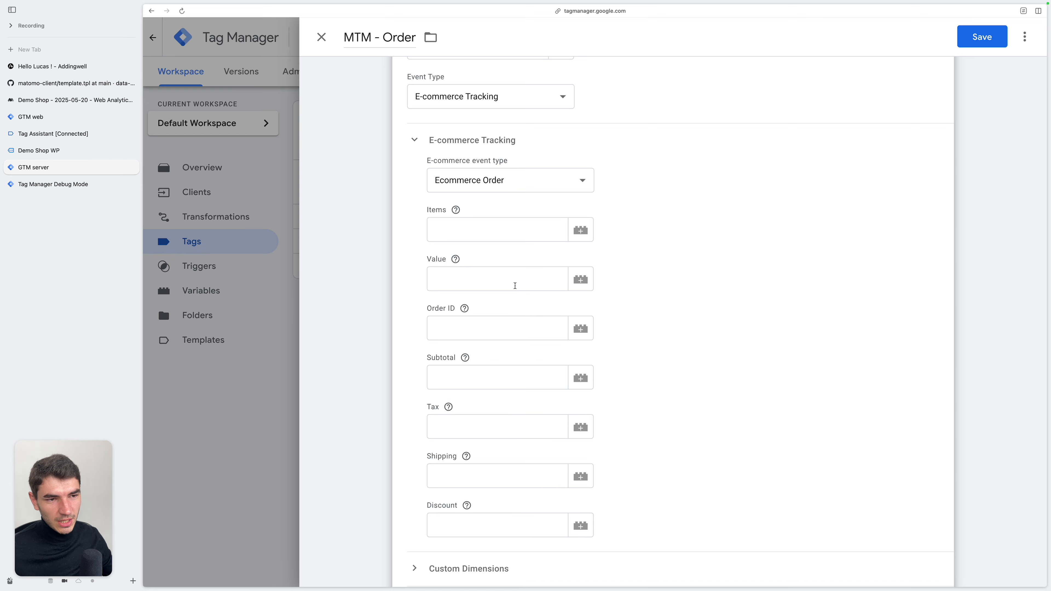
scroll(671, 357, "down", 2)
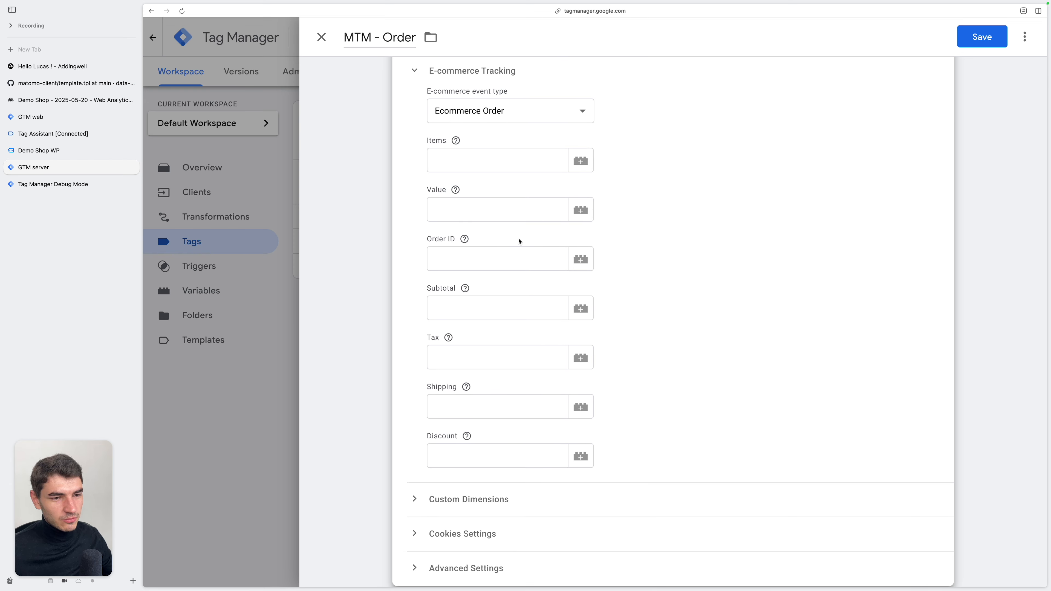
Replace the tag's page_view trigger with CN - GA4 + EN - purchase and save the tag
left_click(958, 474)
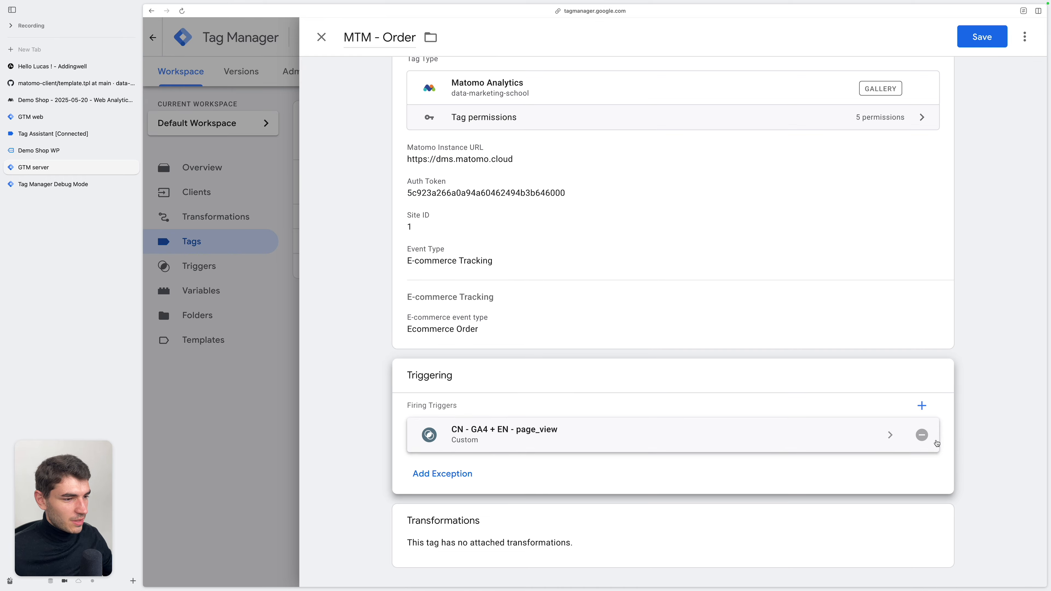
left_click(921, 436)
left_click(826, 442)
left_click(637, 244)
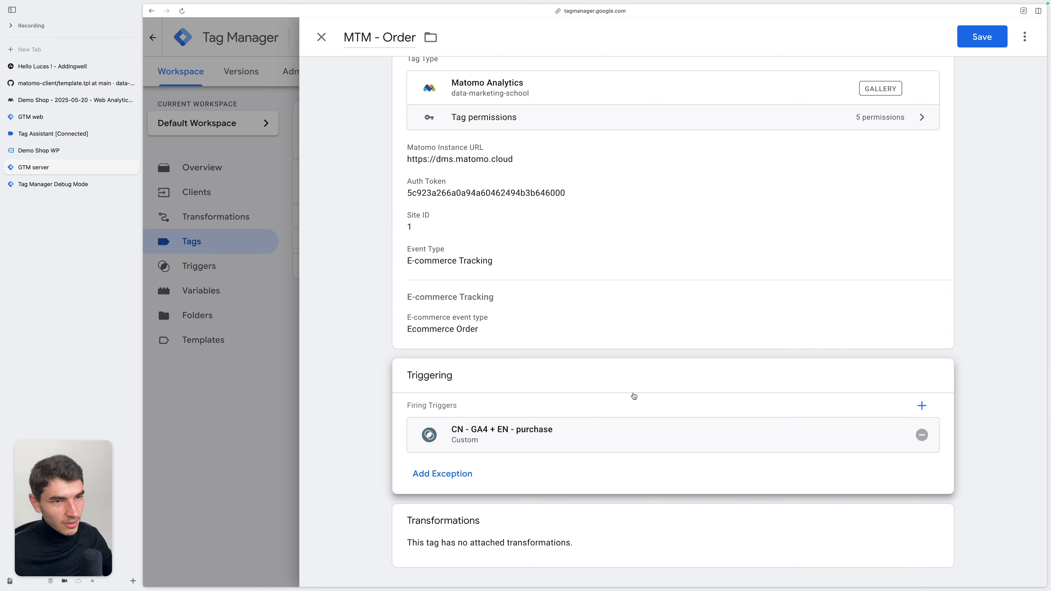
left_click(982, 37)
Reload the server debug view and proceed to checkout from the demo shop's cart
key("ctrl+Tab")
key("super+r")
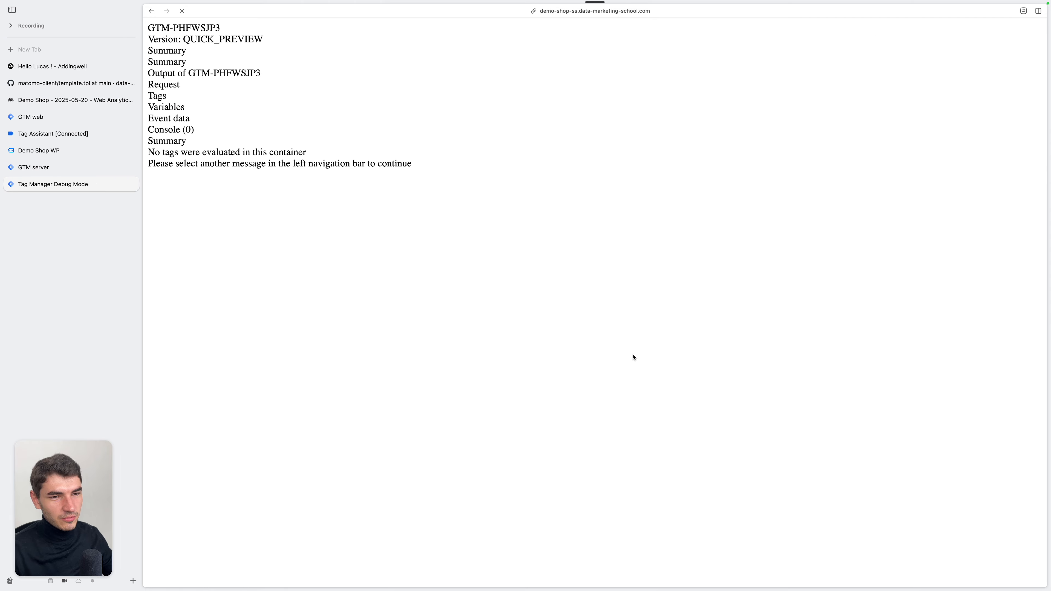
key("ctrl+Tab")
mouse_move(832, 111)
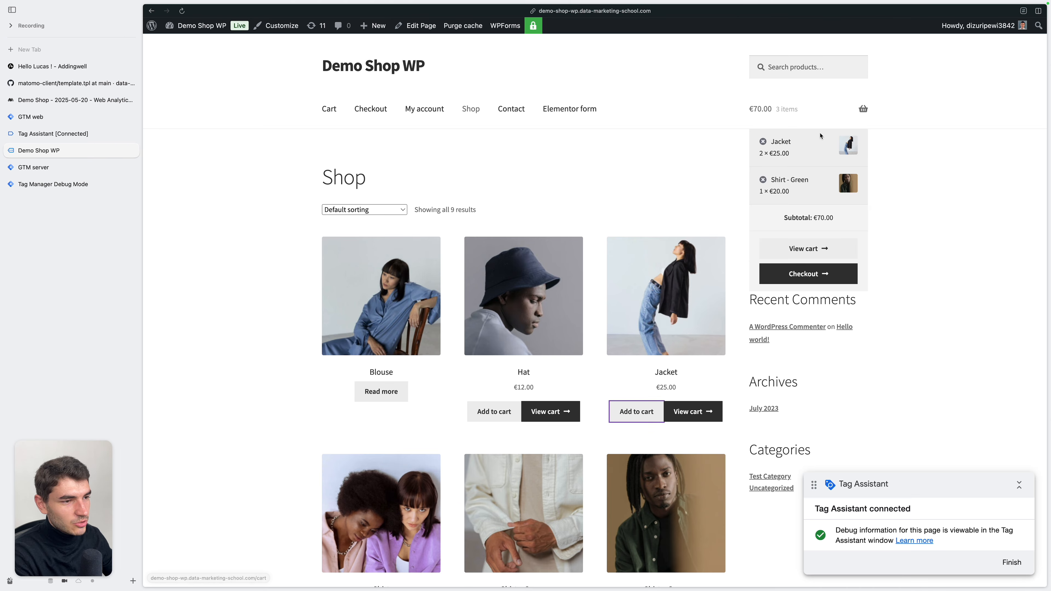
left_click(826, 276)
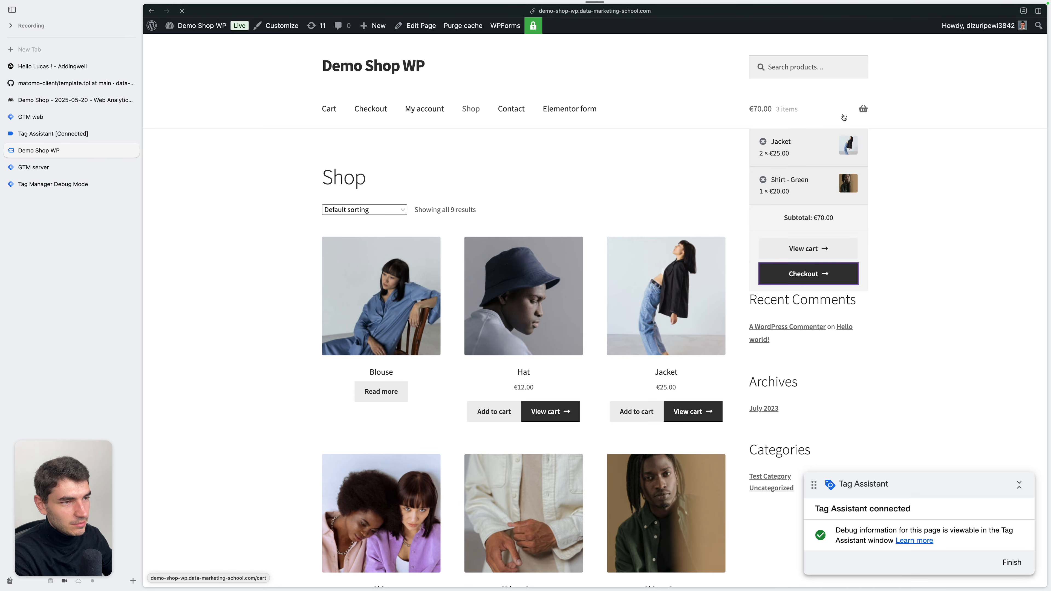
Review the checkout's order summary and place the order with cash on delivery
scroll(666, 391, "down", 2)
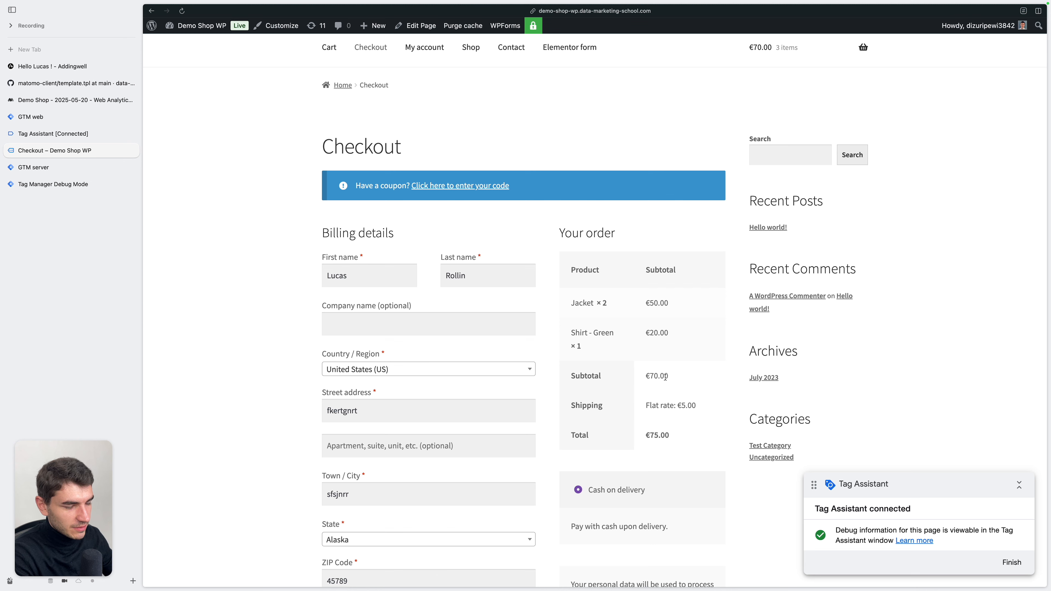
scroll(690, 391, "down", 1)
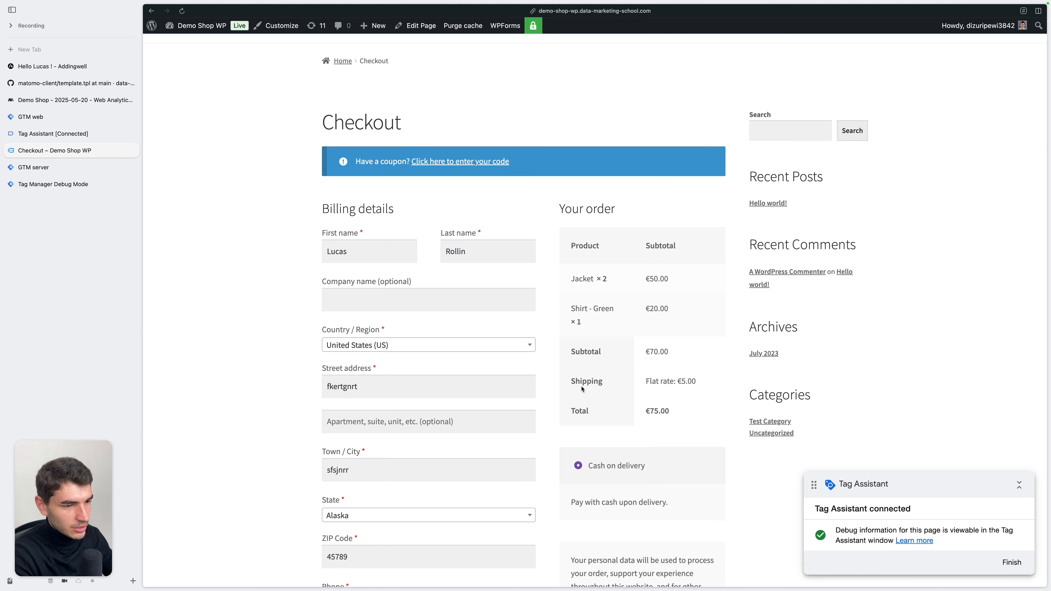
scroll(696, 393, "down", 2)
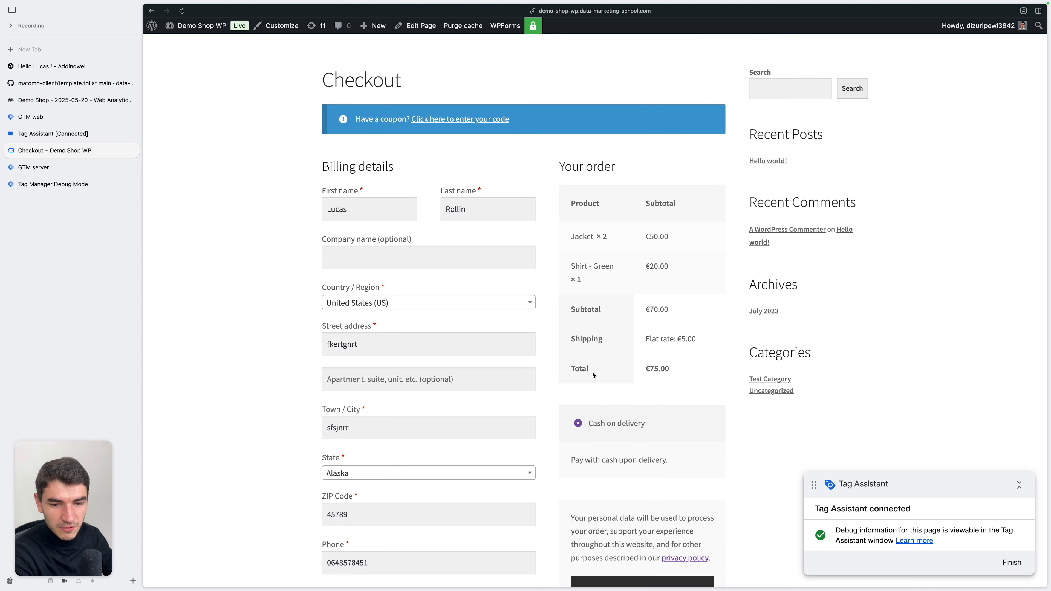
scroll(666, 369, "down", 5)
left_click(656, 462)
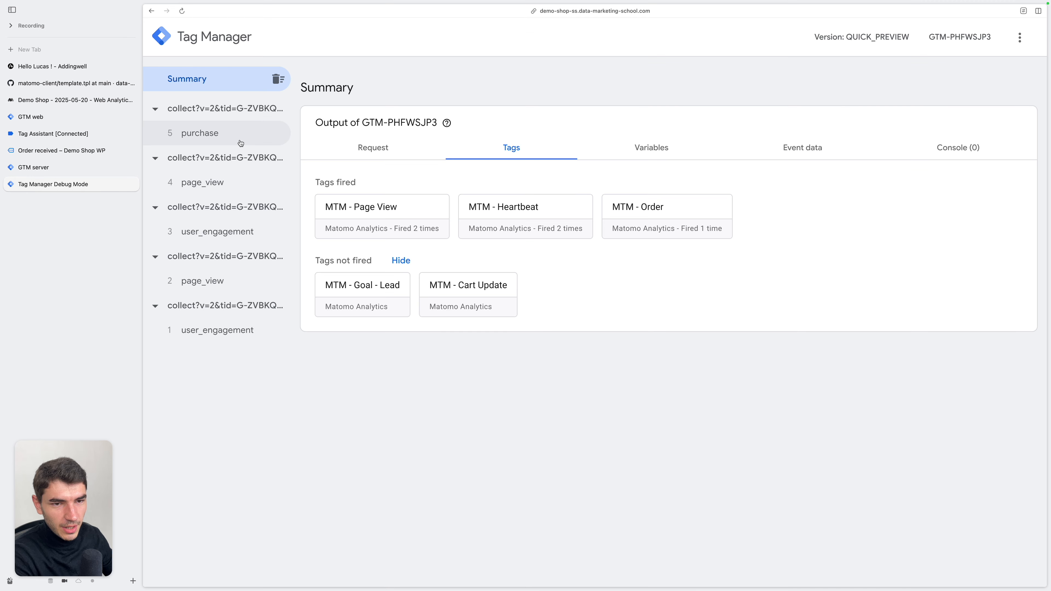
Check the tags fired for the purchase event in the server debug view and inspect the MTM - Order tag's details and outgoing request
left_click(226, 141)
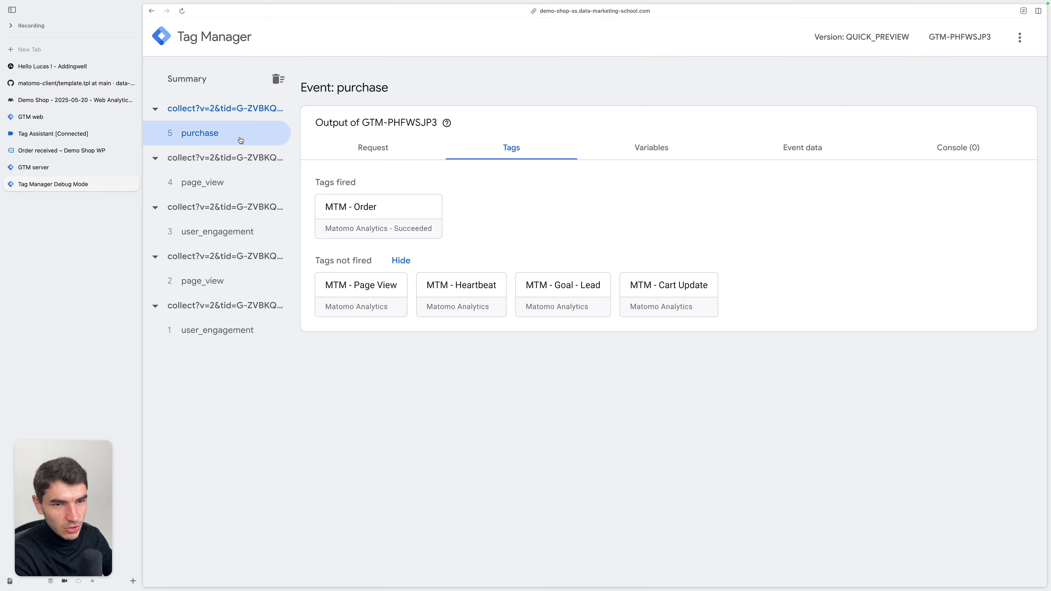
left_click(382, 216)
scroll(523, 302, "down", 1)
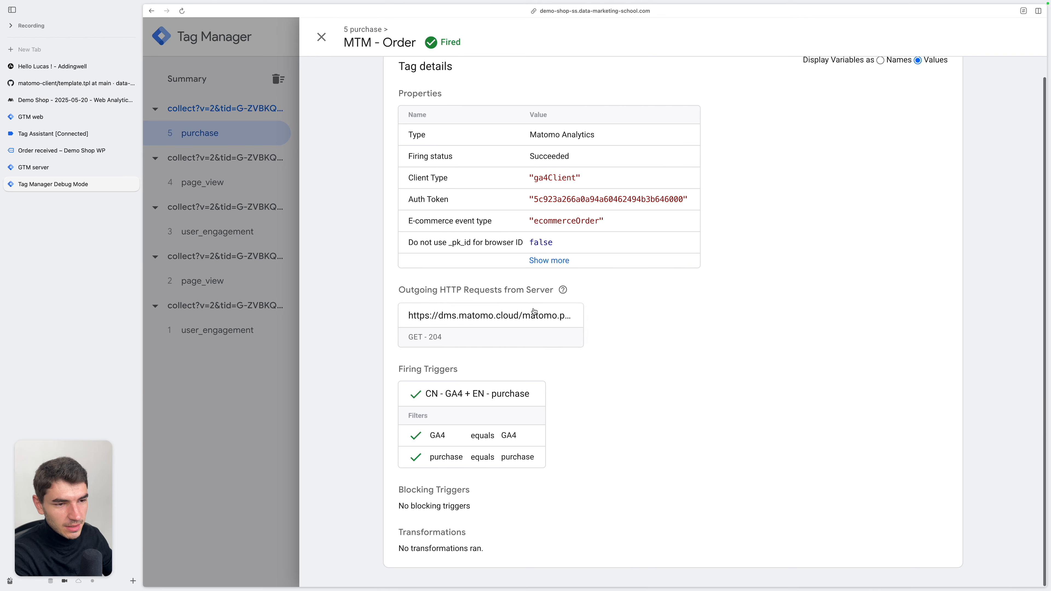
Examine the ecommerce order details of Matomo's real-time visit and return to the GTM server container's tag list
left_click(75, 101)
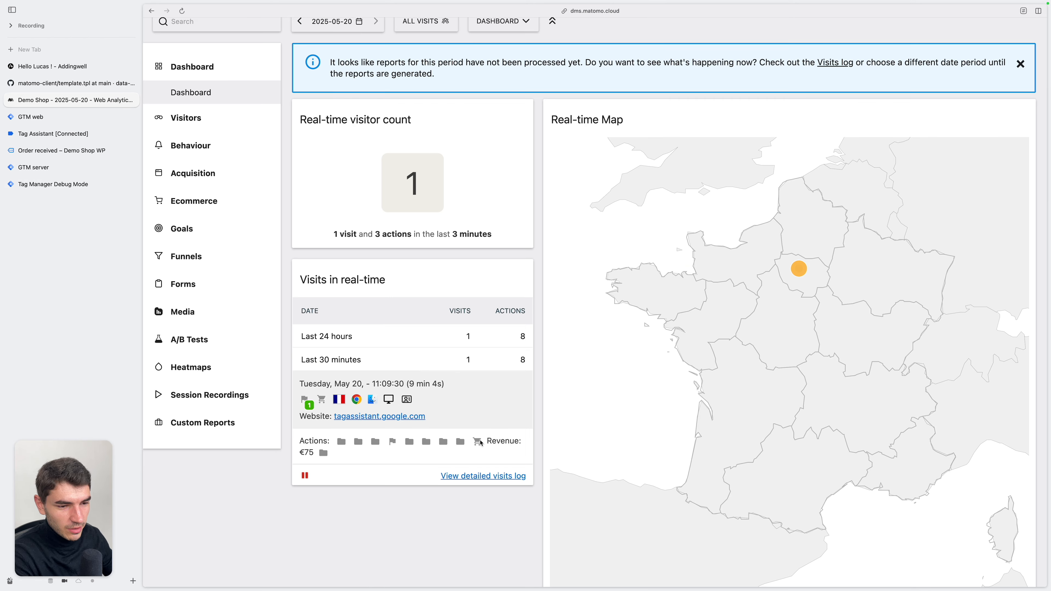
mouse_move(479, 445)
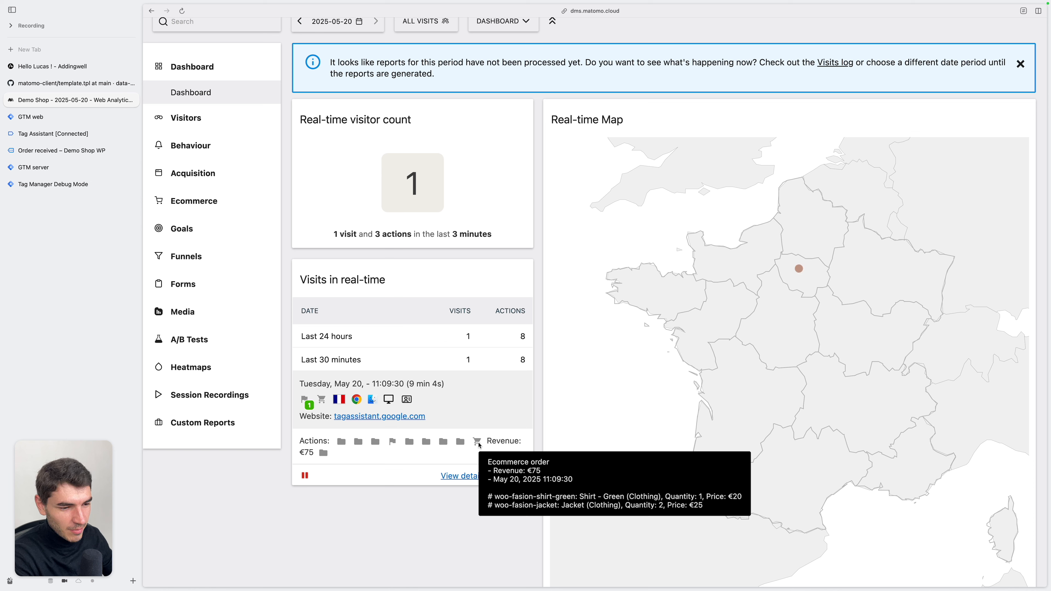
left_click(480, 444)
left_click(83, 167)
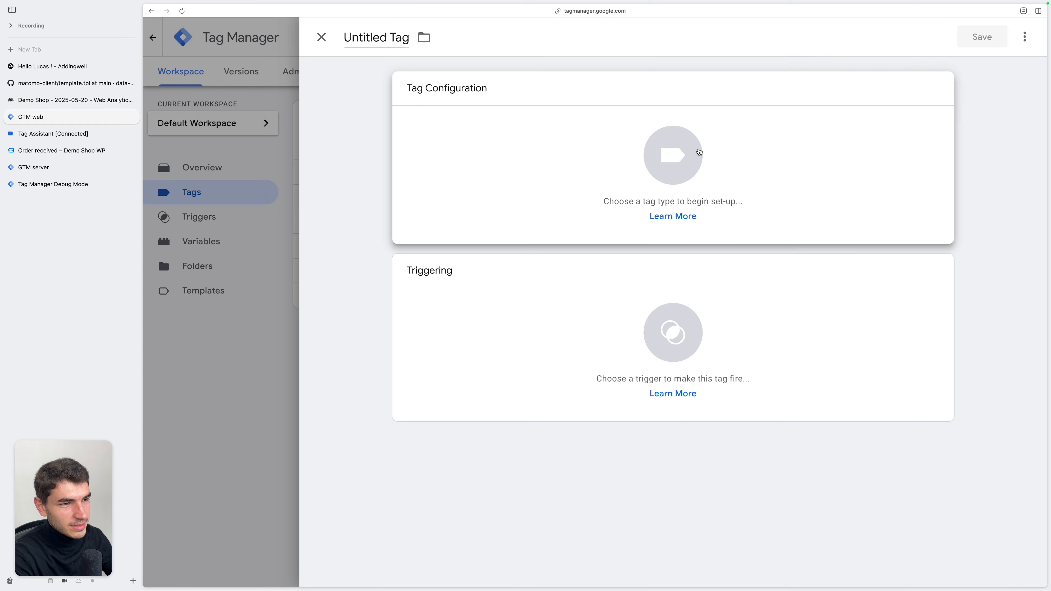
Start a new tag in the GTM web container using the Matomo Analytics - Configuration template added from the Community Template Gallery
left_click(700, 152)
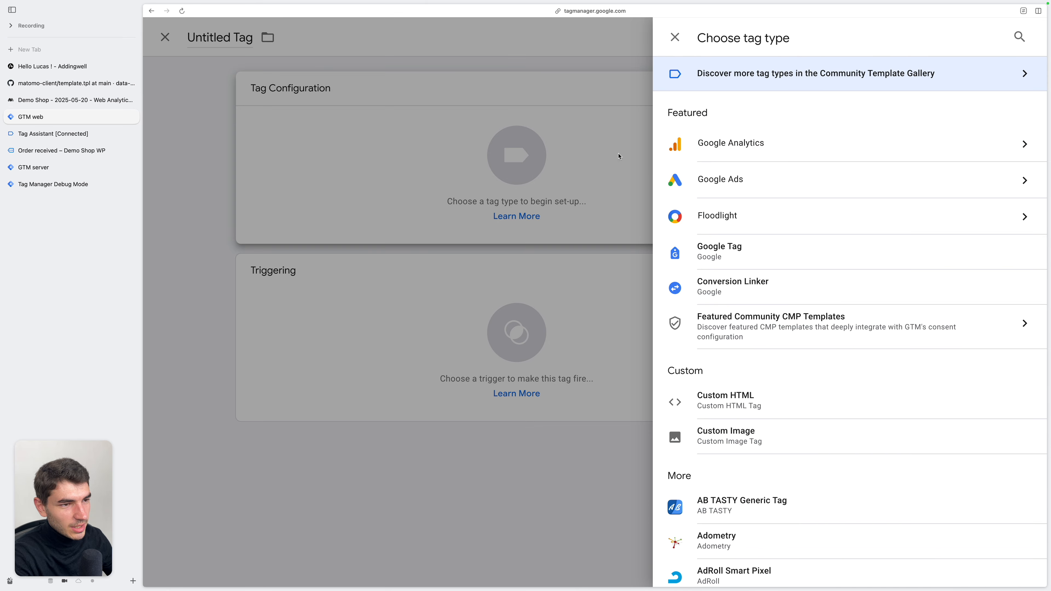
left_click(795, 88)
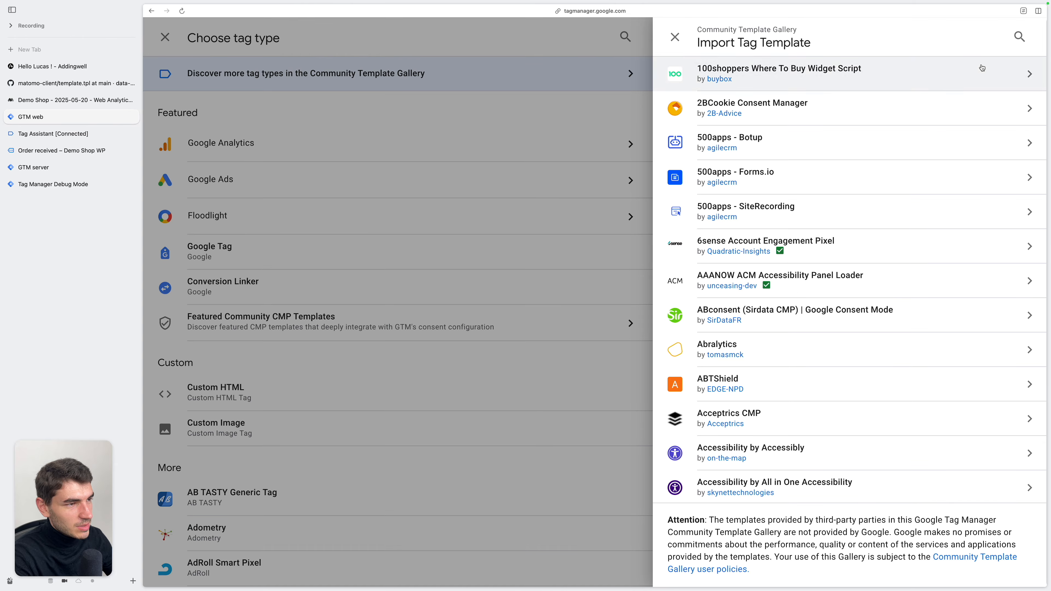
left_click(1019, 37)
type("matomo ana")
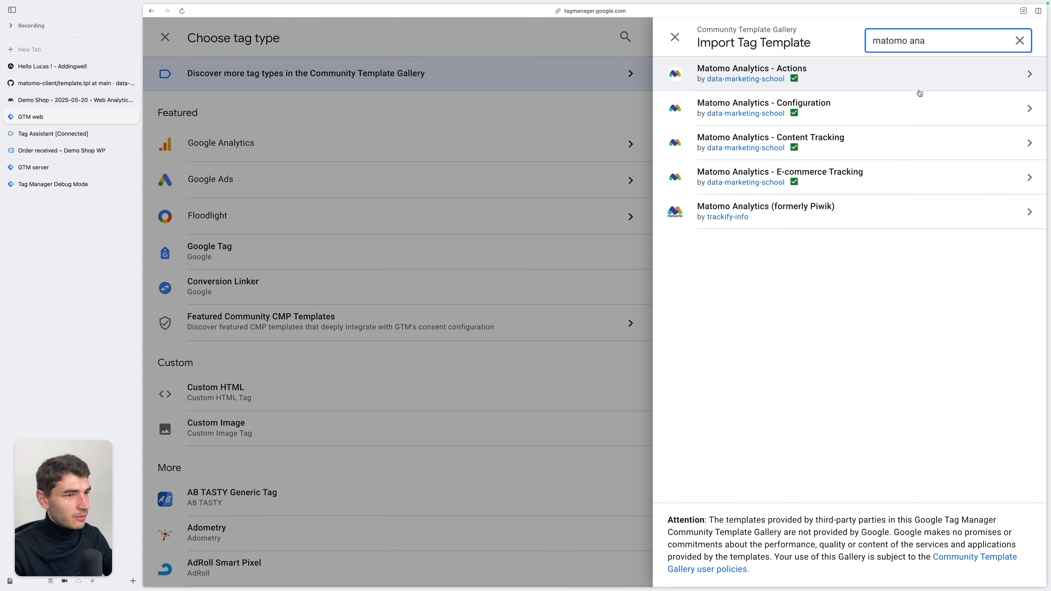
left_click(898, 103)
left_click(954, 36)
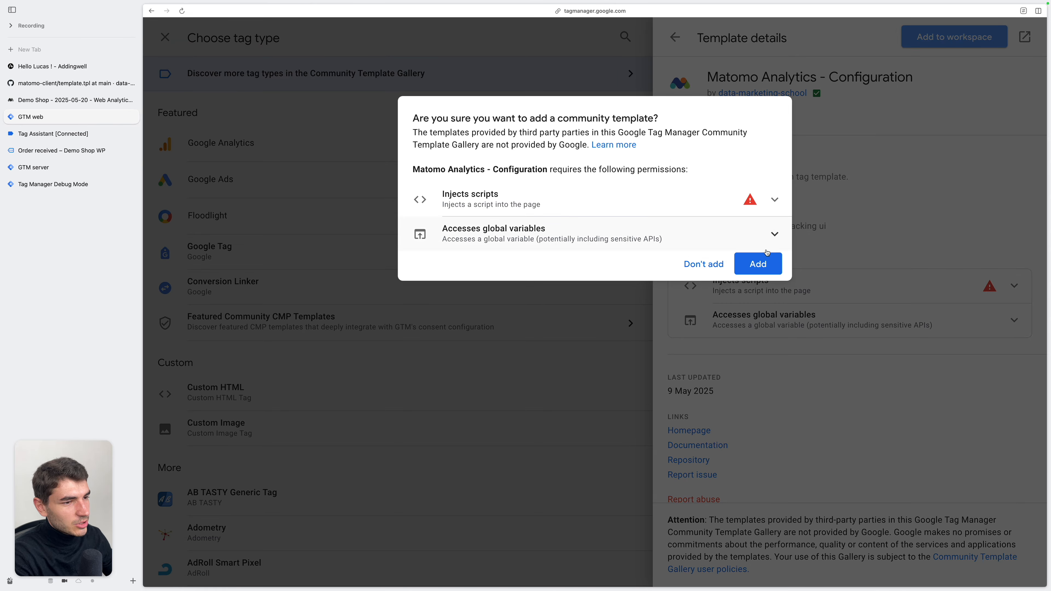
left_click(747, 272)
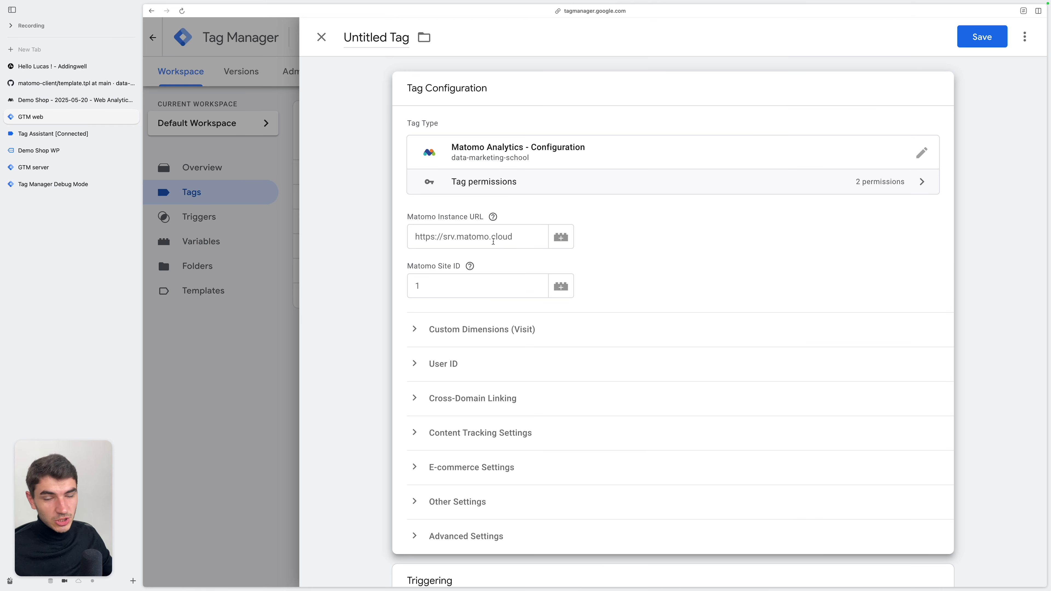
left_click(457, 237)
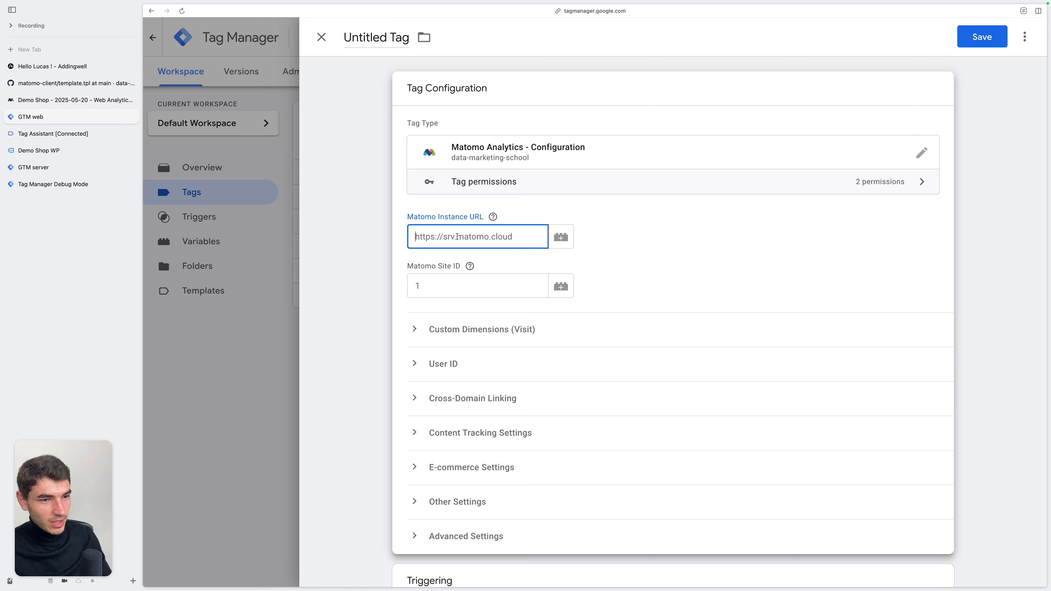
type("https://")
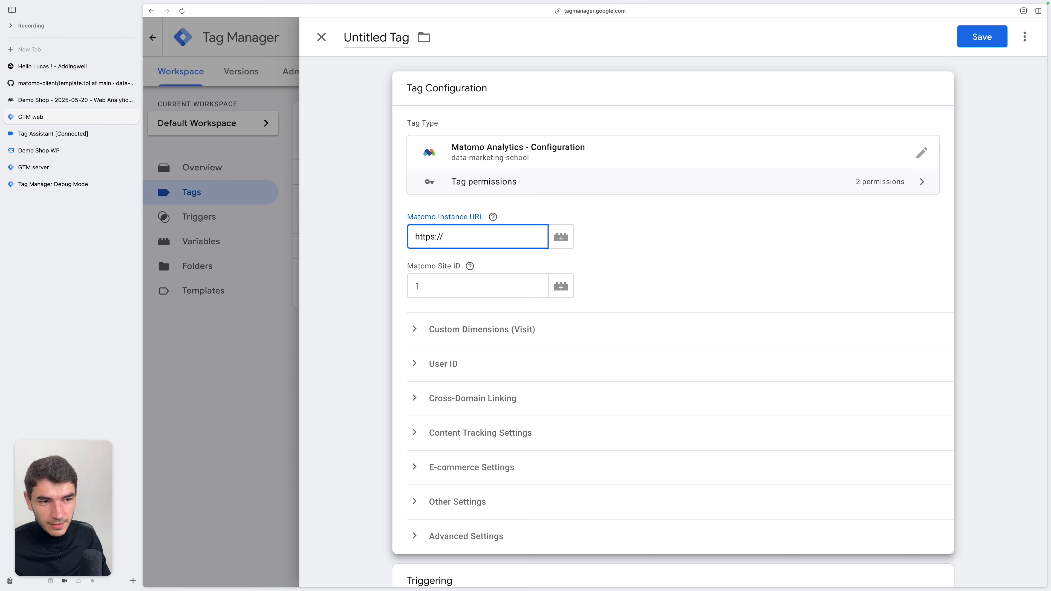
key("super+v")
key("Tab")
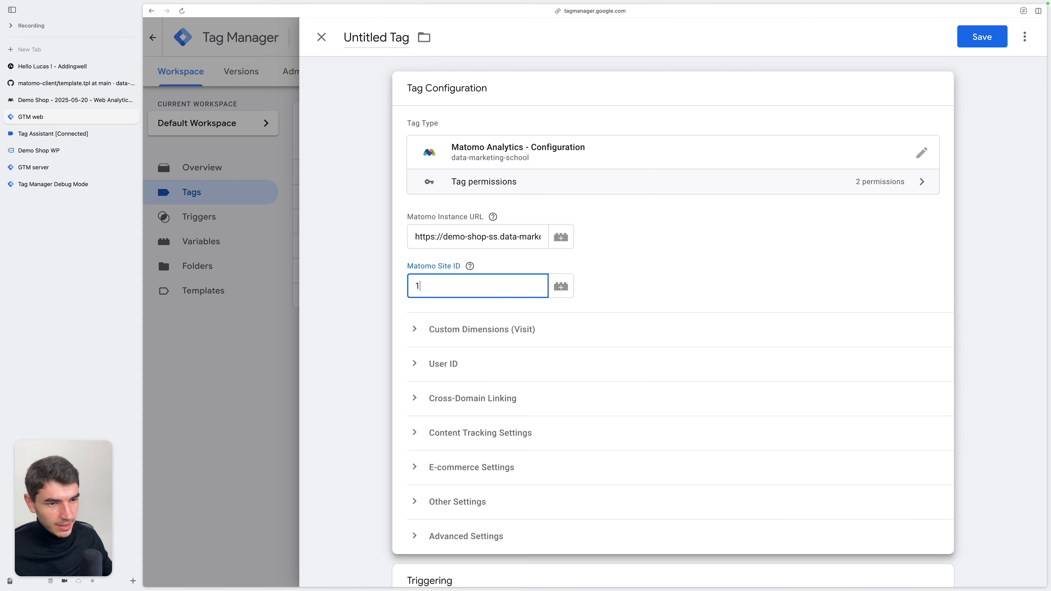
type("1")
Add the Initialization - All Pages trigger to the tag and save it as Matomo Analytics - Configuration
key("super+s")
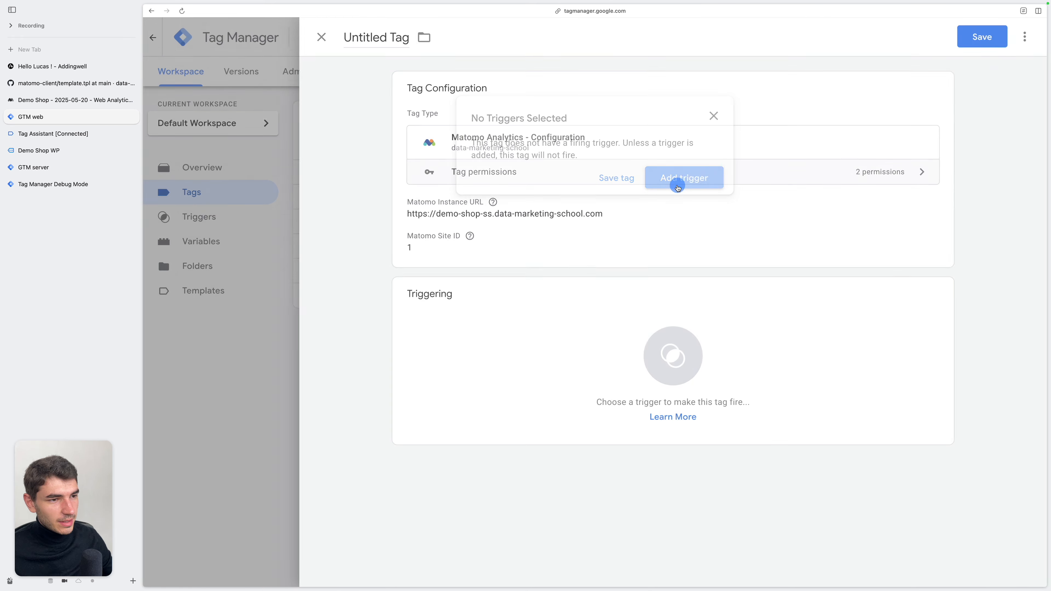
left_click(678, 180)
left_click(442, 313)
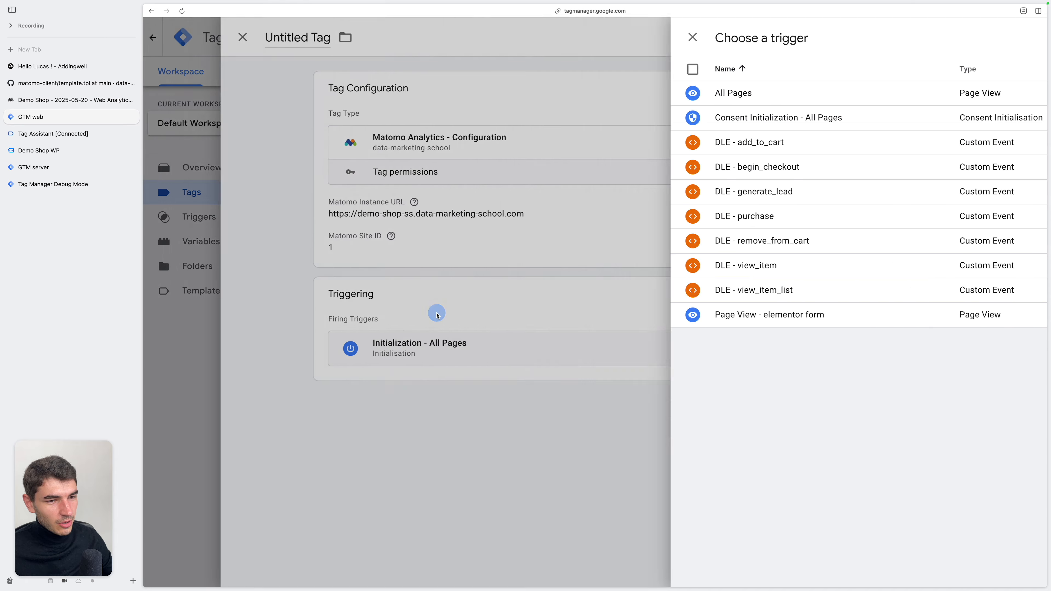
left_click(982, 36)
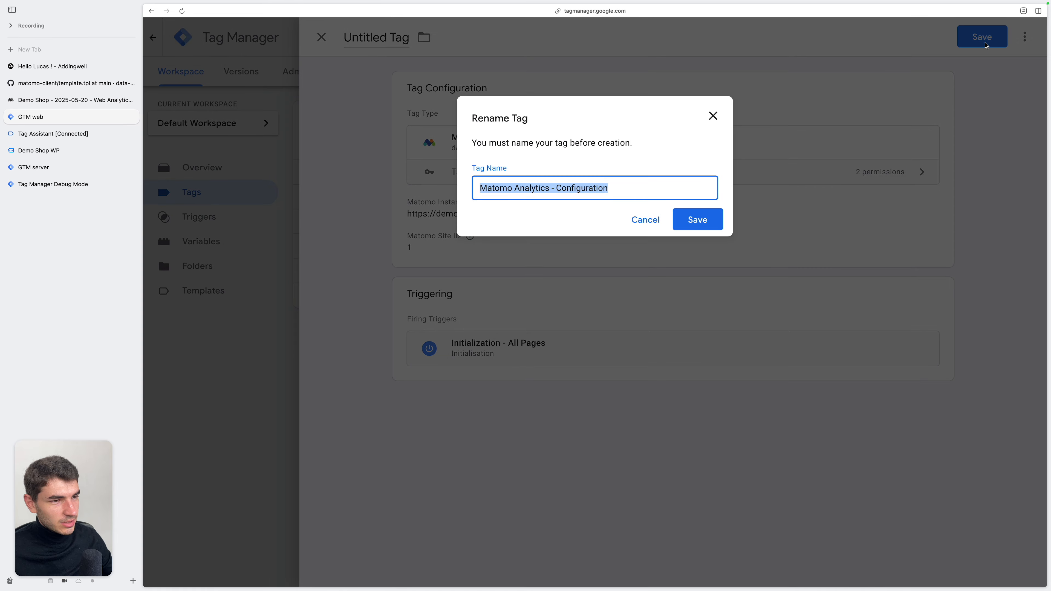
left_click(695, 226)
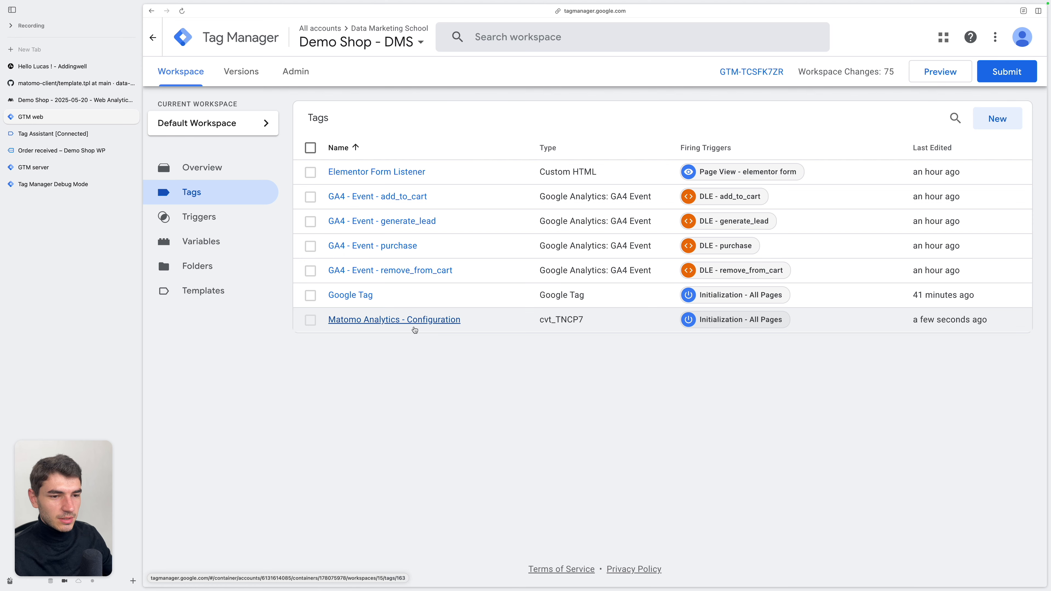
Open the Matomo Analytics - Configuration template for editing, view its code and expand the Injects scripts permission
left_click(230, 294)
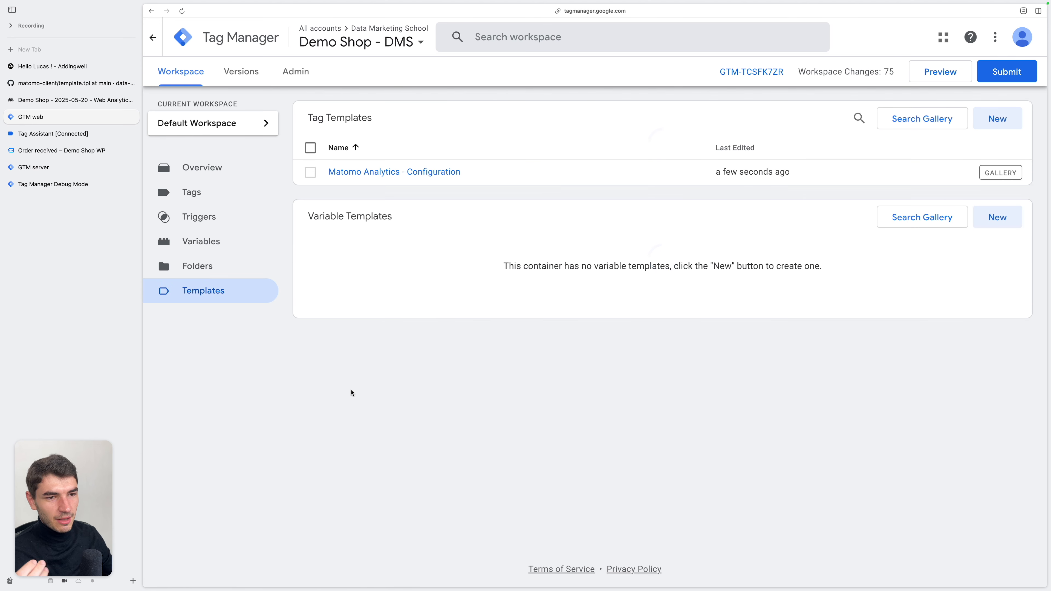
left_click(408, 177)
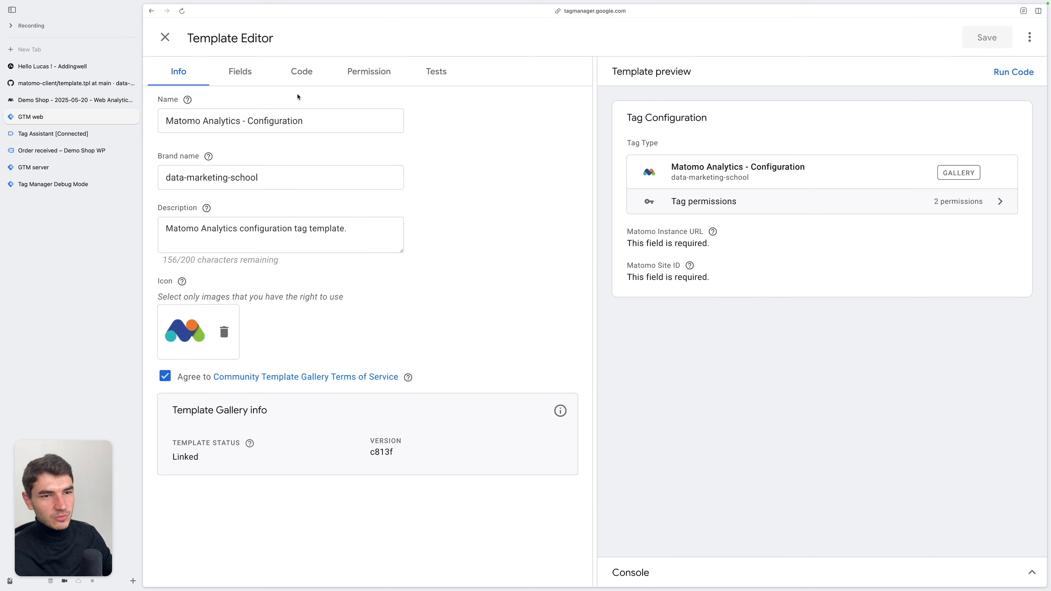
left_click(299, 81)
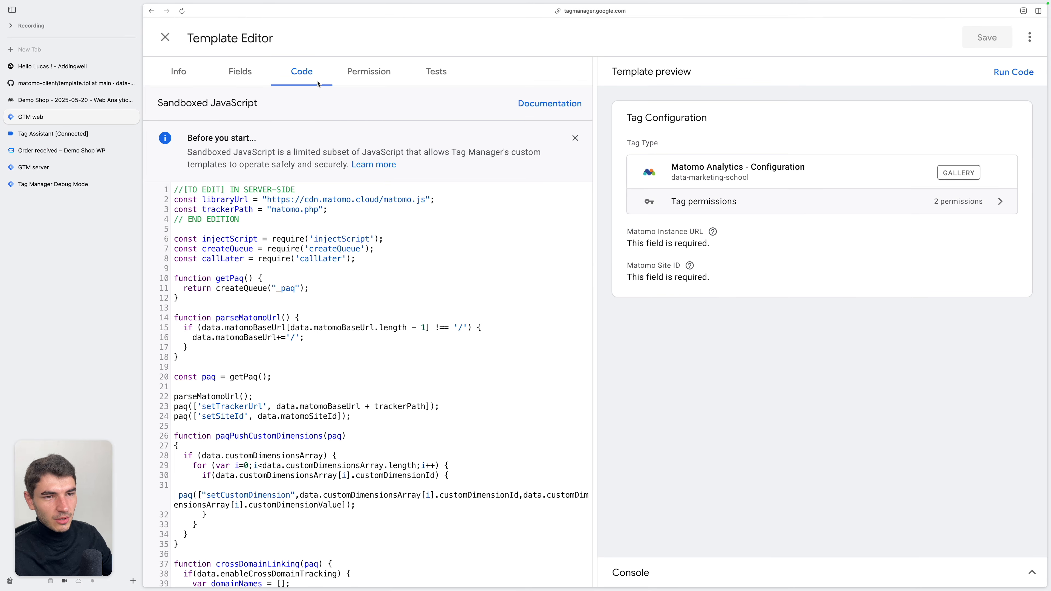
left_click(370, 75)
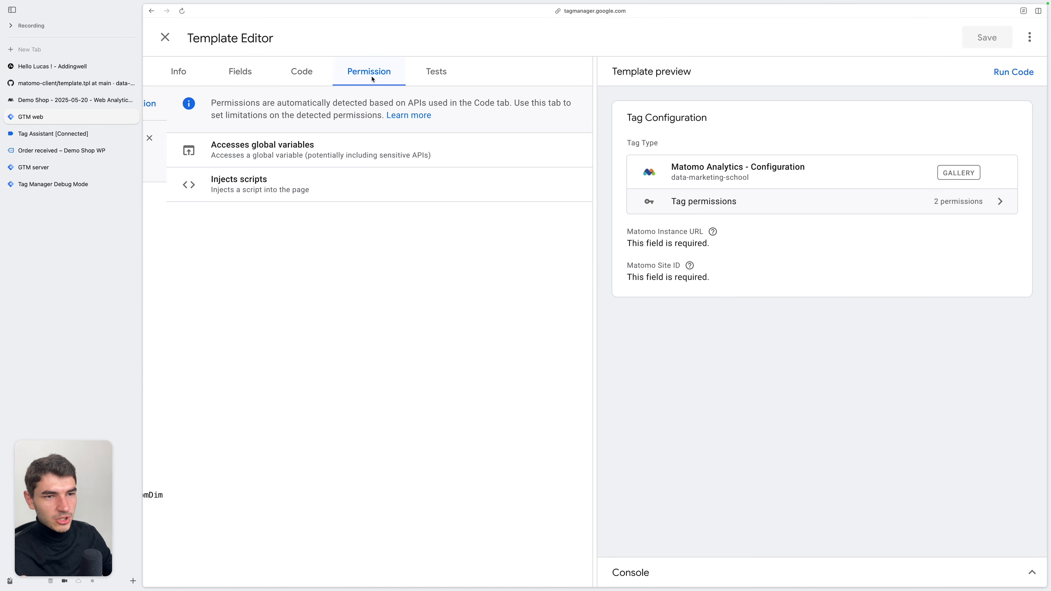
left_click(407, 194)
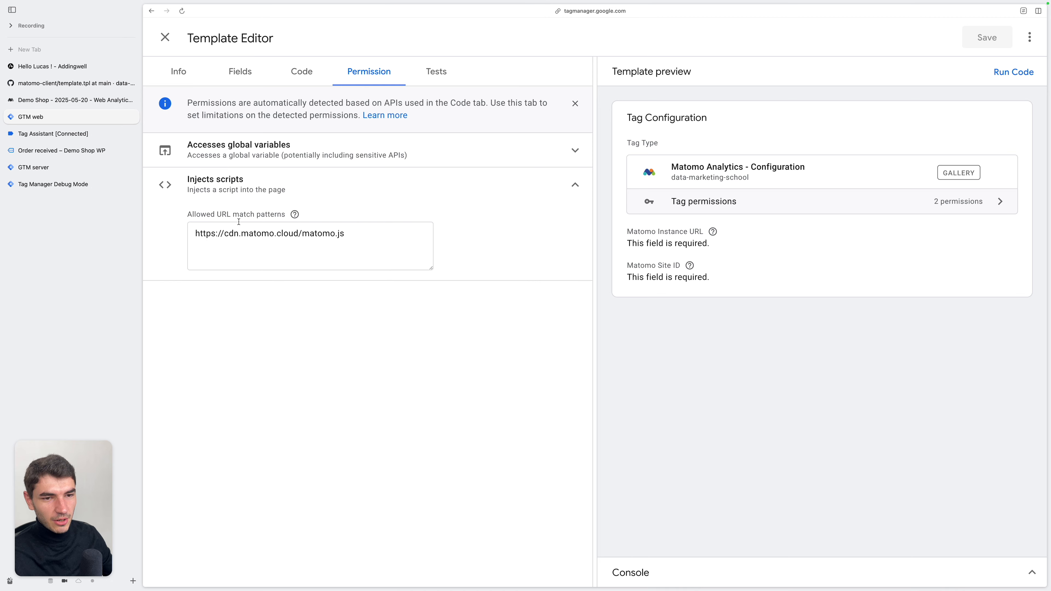
Replace the domain in the allowed script URL pattern with demo-shop-ss.data-marketing-school.com
left_click(298, 233)
key("alt+BackSpace")
key("alt+BackSpace")
key("alt+BackSpace")
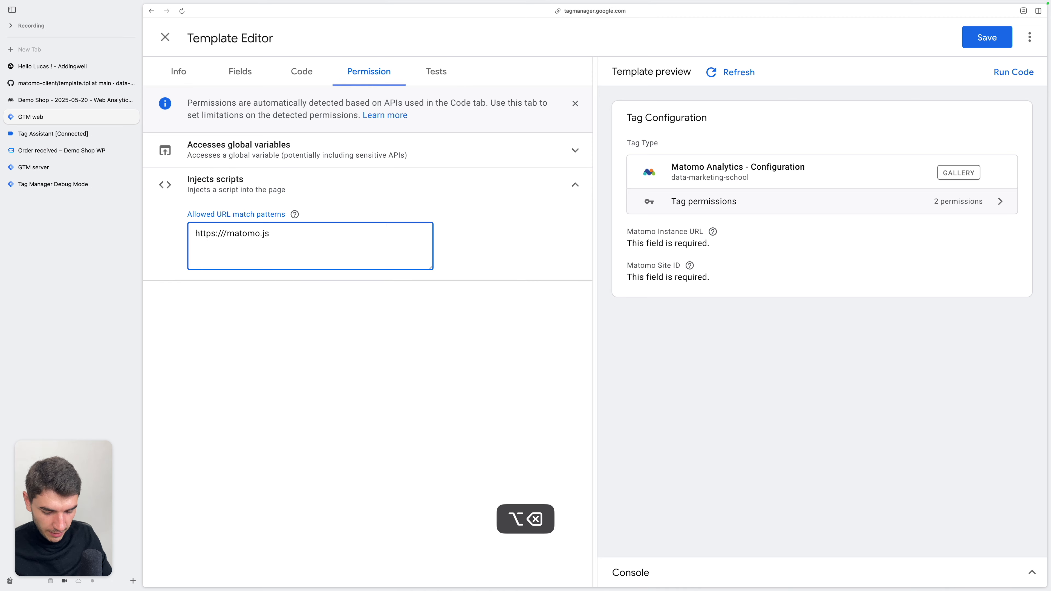
type("demo0")
key("BackSpace")
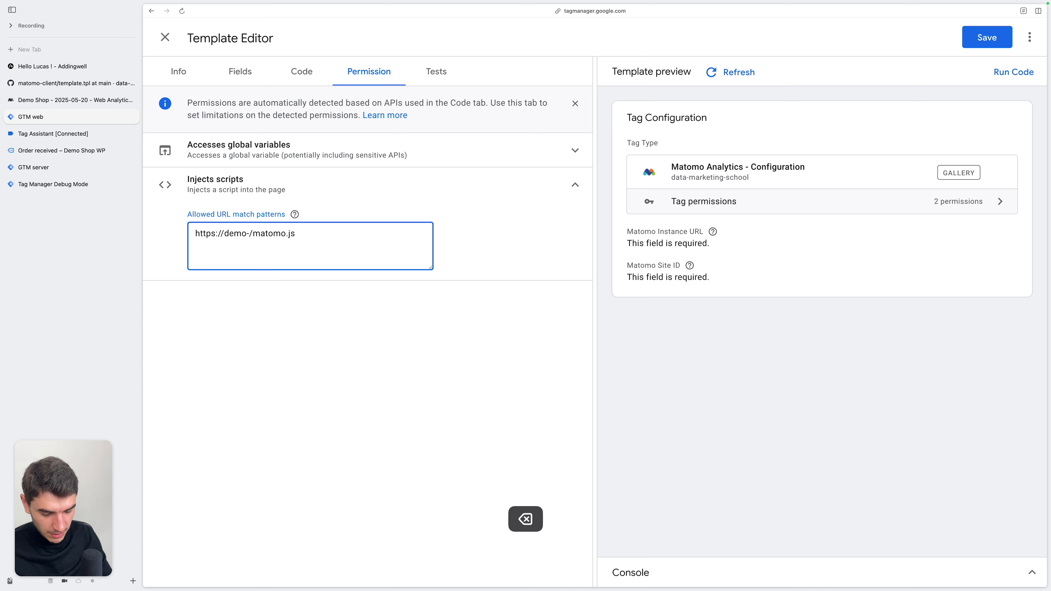
type("-shop-ss")
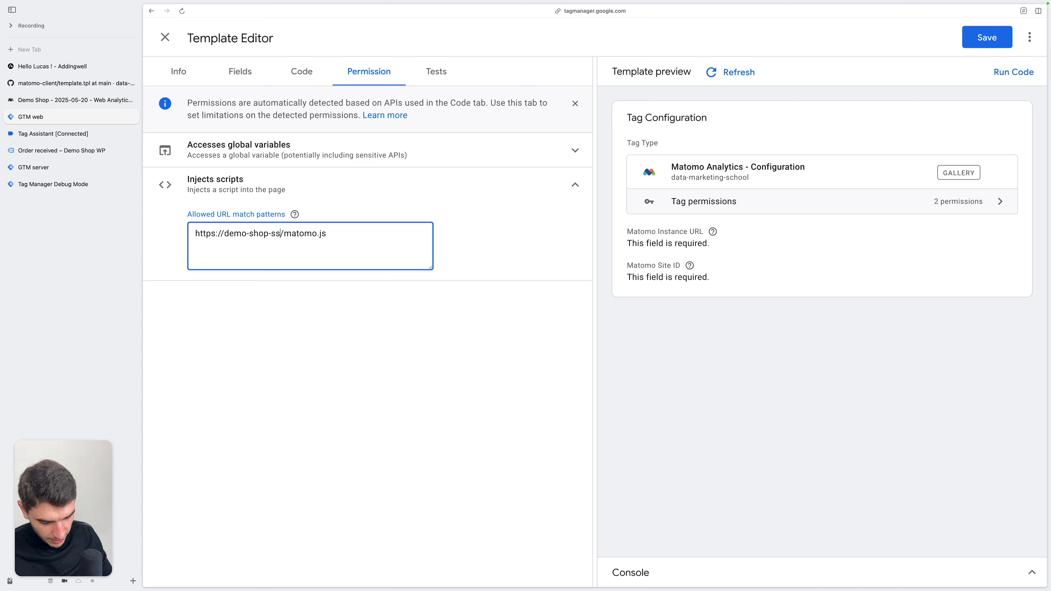
type(".data-marketing-school.com")
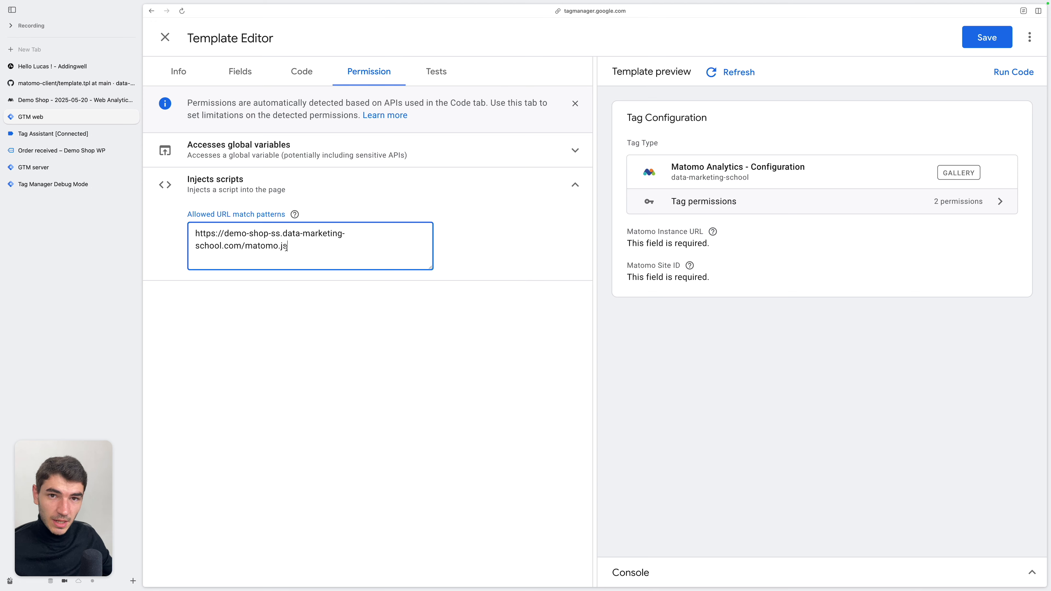
Change the file name at the end of the allowed script URL pattern to mtm.js
key("BackSpace")
key("BackSpace")
key("BackSpace")
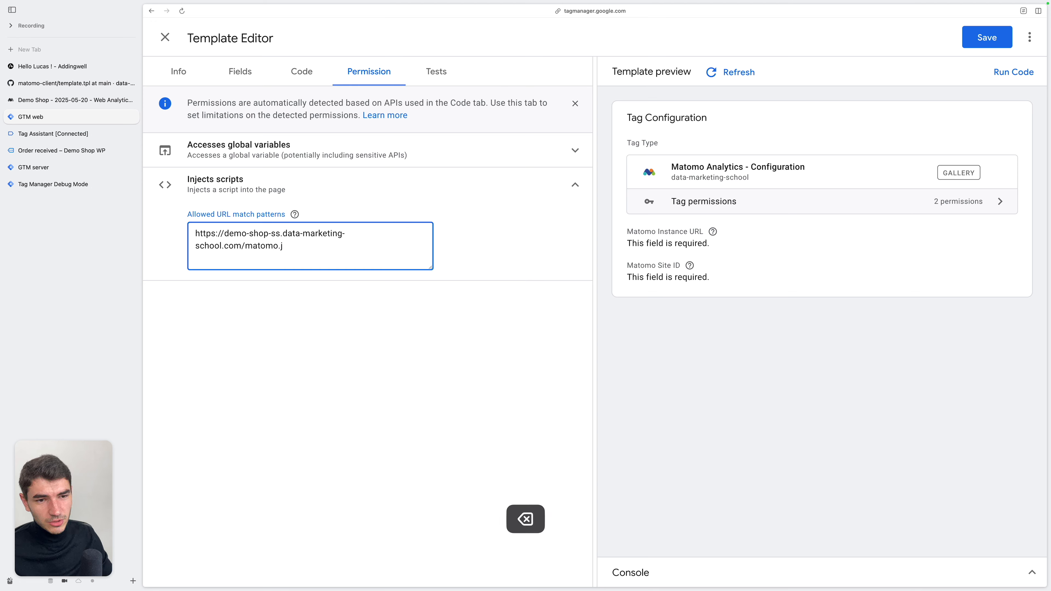
key("alt+BackSpace")
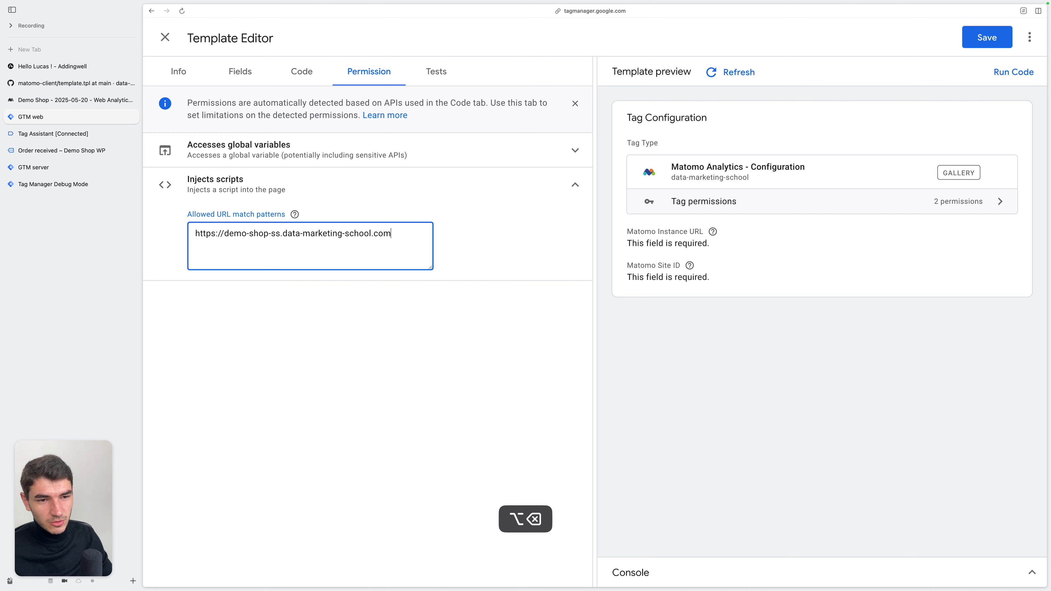
key("super+z")
key("Right")
key("BackSpace")
key("BackSpace")
key("BackSpace")
key("BackSpace")
key("BackSpace")
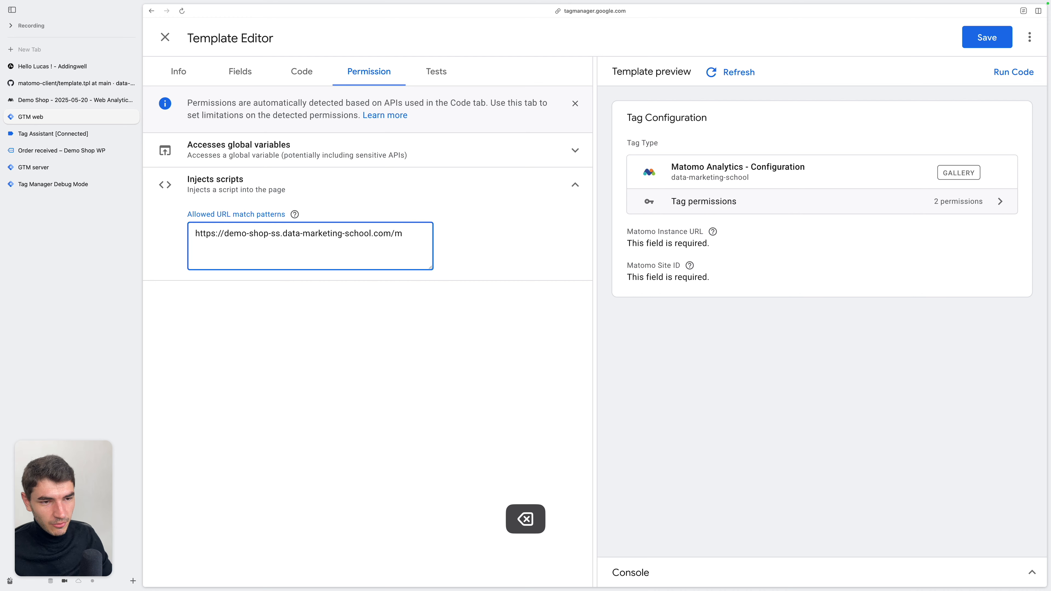
type("tm.")
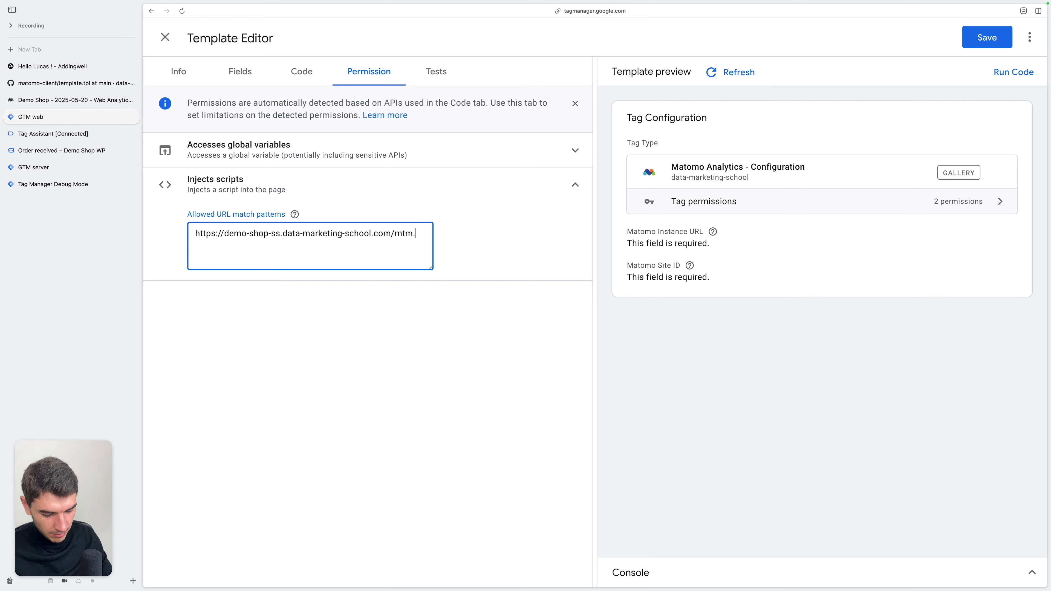
type("js")
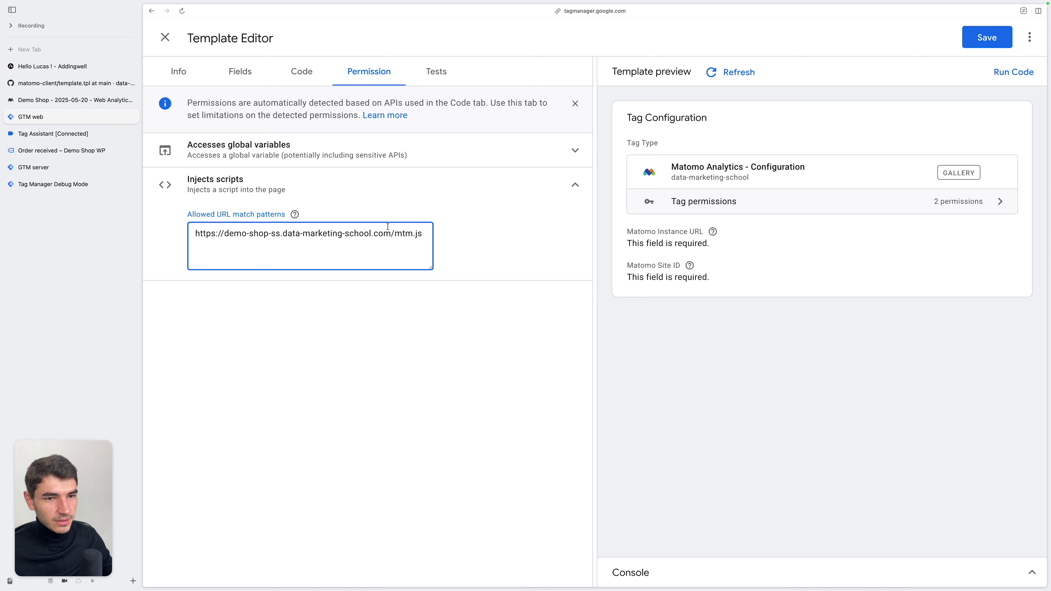
Copy the allowed URL pattern and use it as the libraryUrl value in the template's code
triple_click(378, 235)
key("super+c")
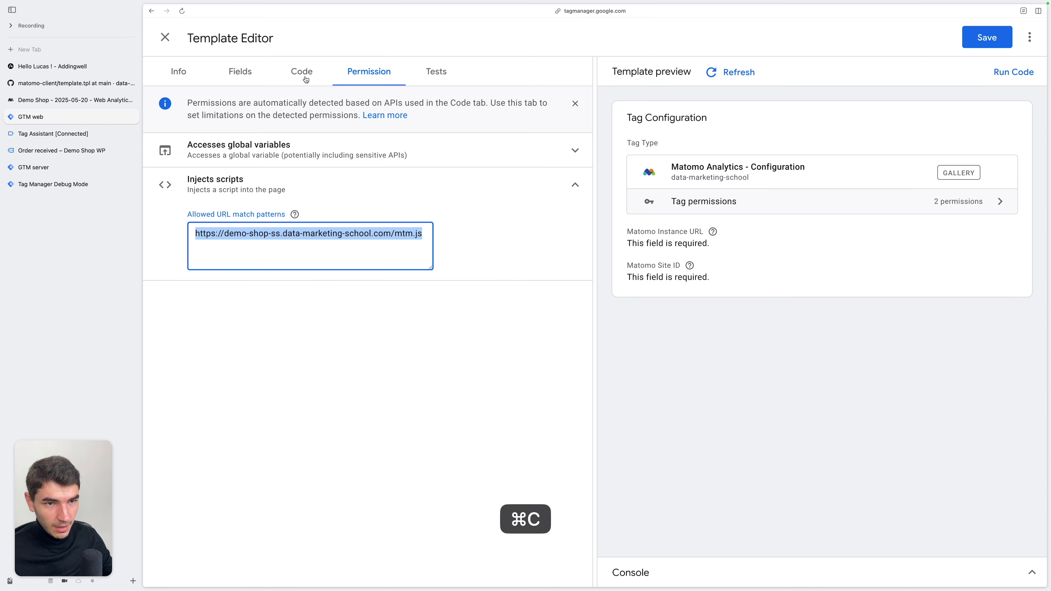
left_click(306, 79)
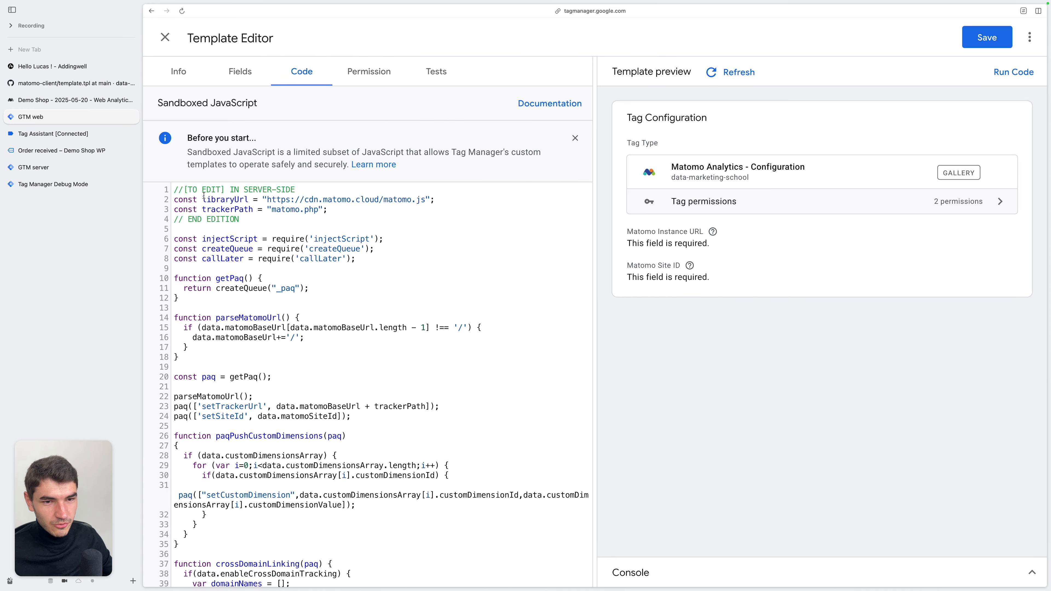
left_click_drag(184, 189, 294, 190)
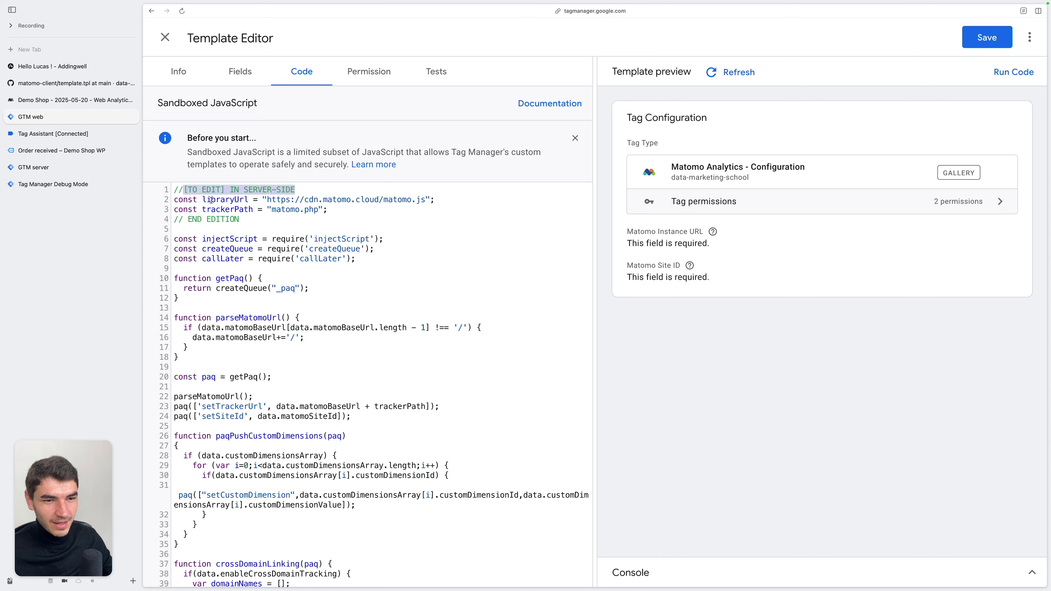
double_click(400, 200)
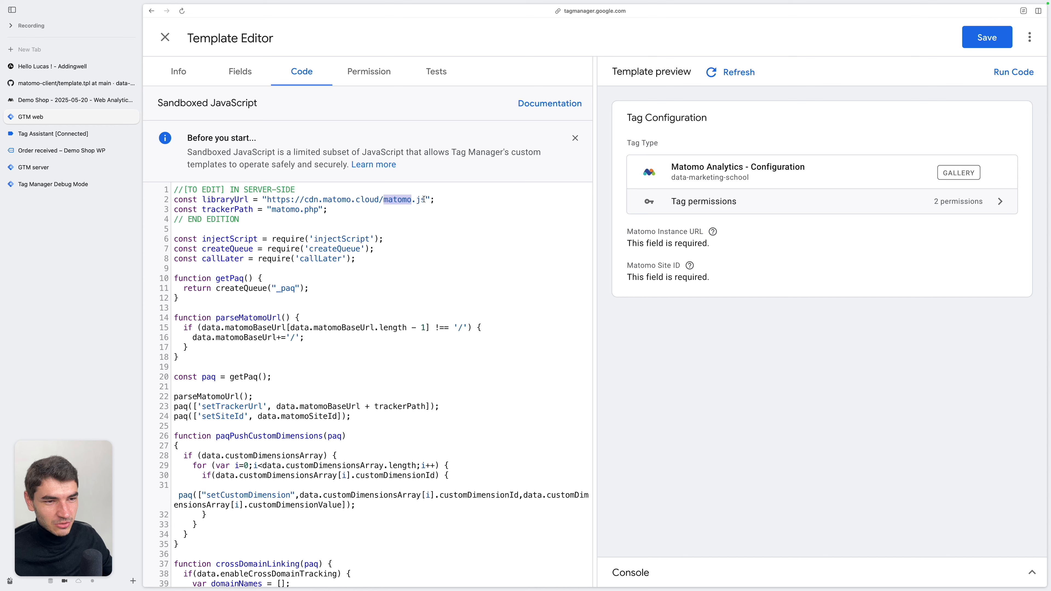
left_click_drag(425, 199, 269, 198)
key("super+v")
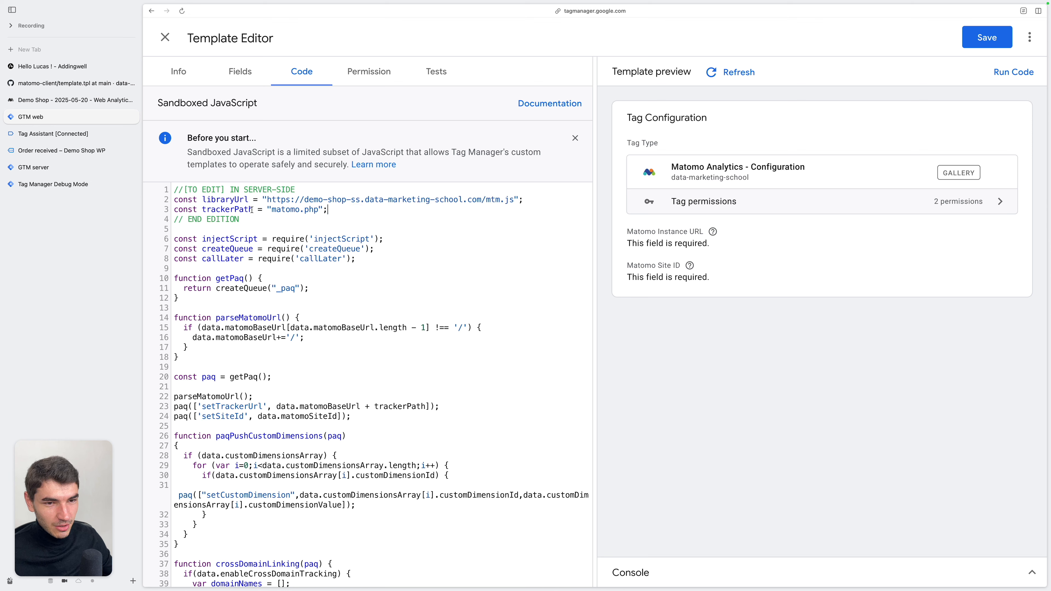
Set the trackerPath constant in the template's code to "mtm" and save the template, confirming the modification
double_click(286, 209)
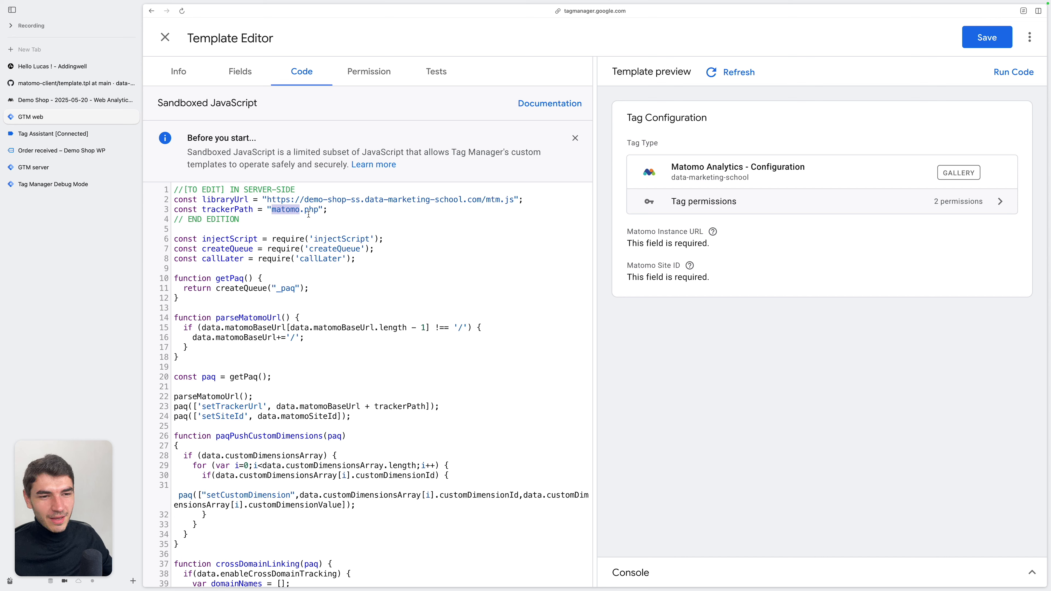
left_click(318, 209)
key("BackSpace")
key("BackSpace")
key("BackSpace")
key("BackSpace")
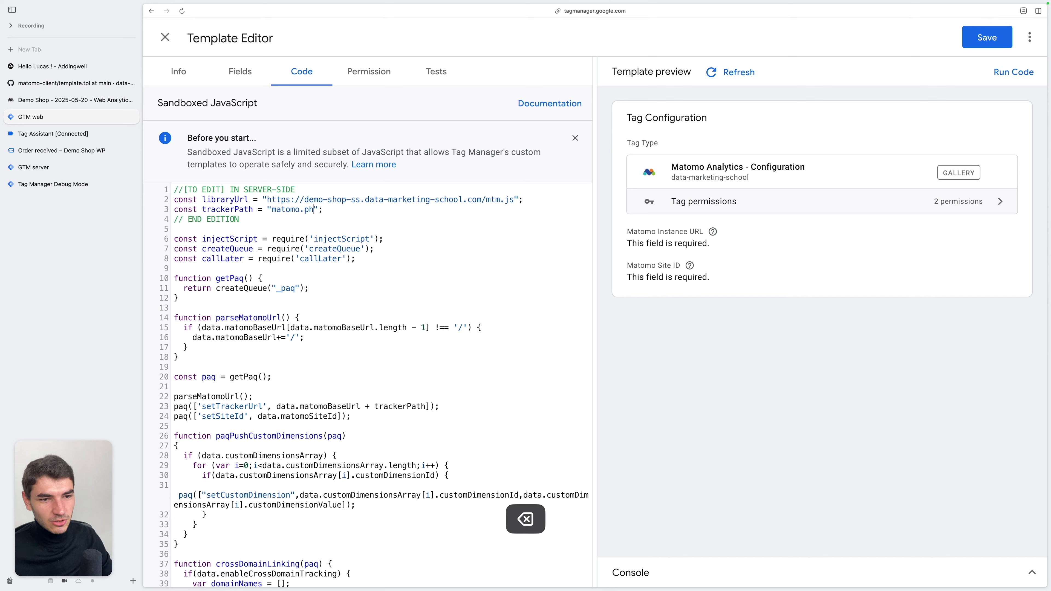
key("alt+BackSpace")
type("mtm")
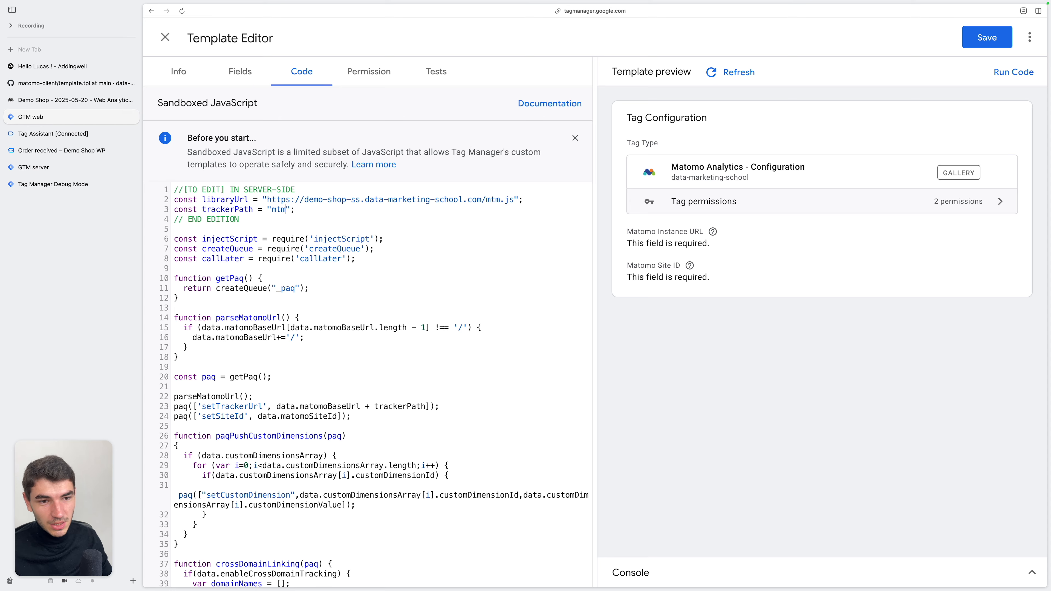
left_click(987, 37)
left_click(701, 193)
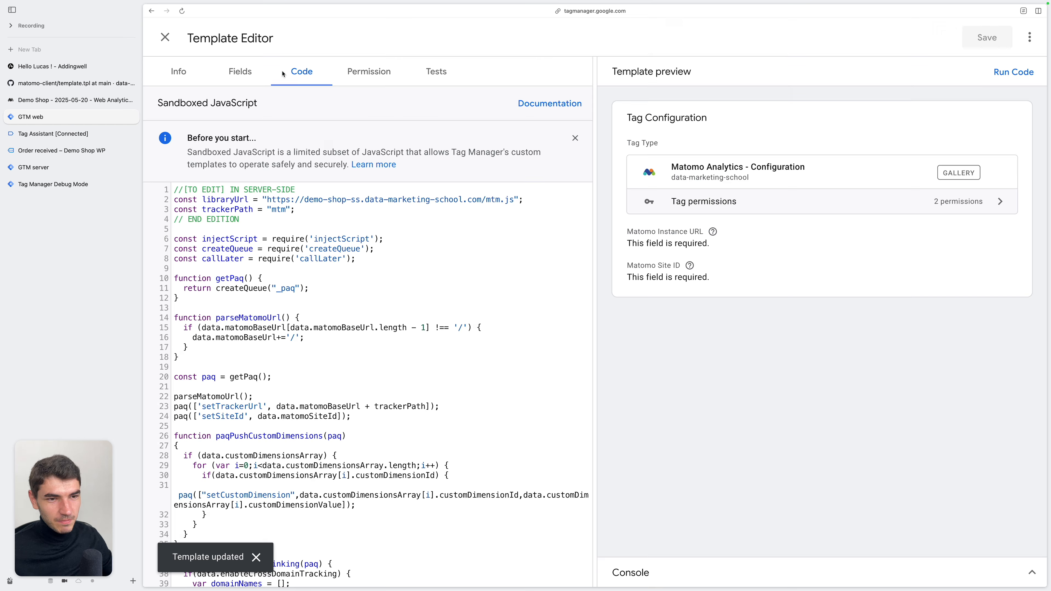
Close the edited template to view the web container's tags, and open the client list of the server container
left_click(165, 37)
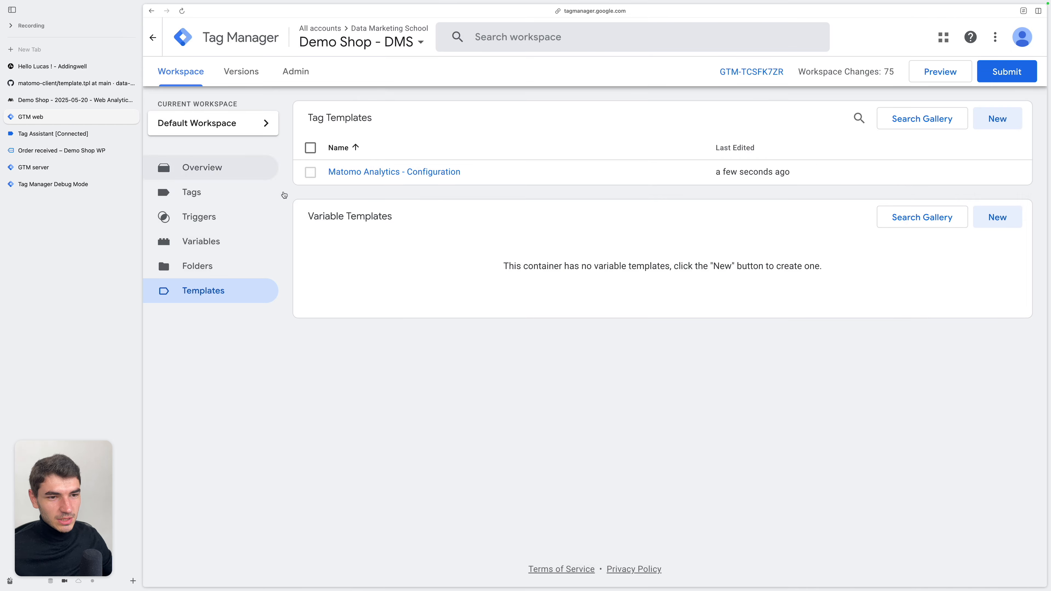
left_click(192, 192)
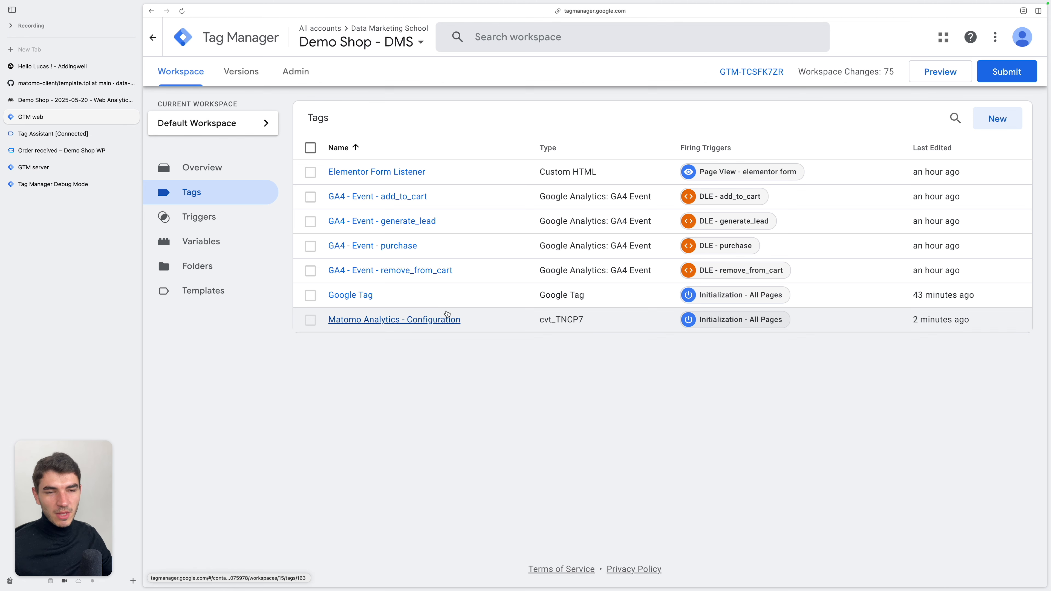
left_click(96, 168)
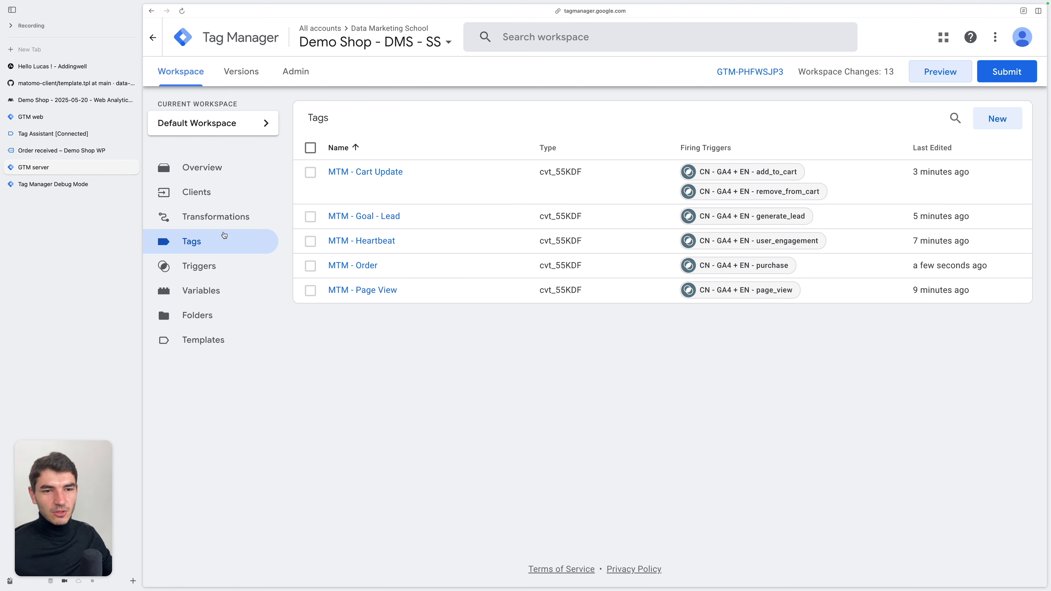
left_click(205, 198)
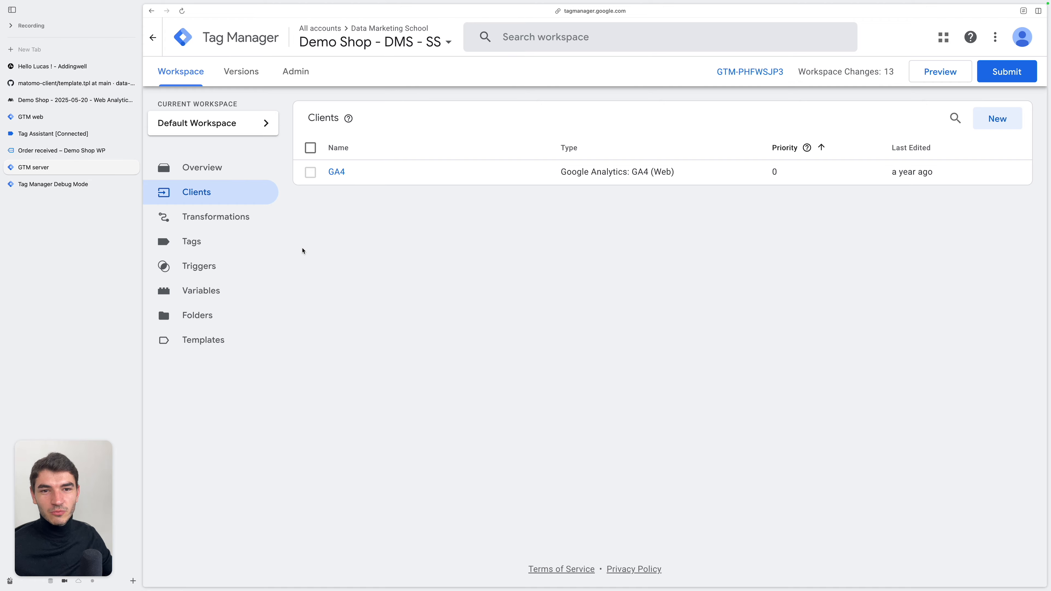
Download the raw template.tpl file from the matomo-client GitHub repository and open the server container's templates
left_click(74, 83)
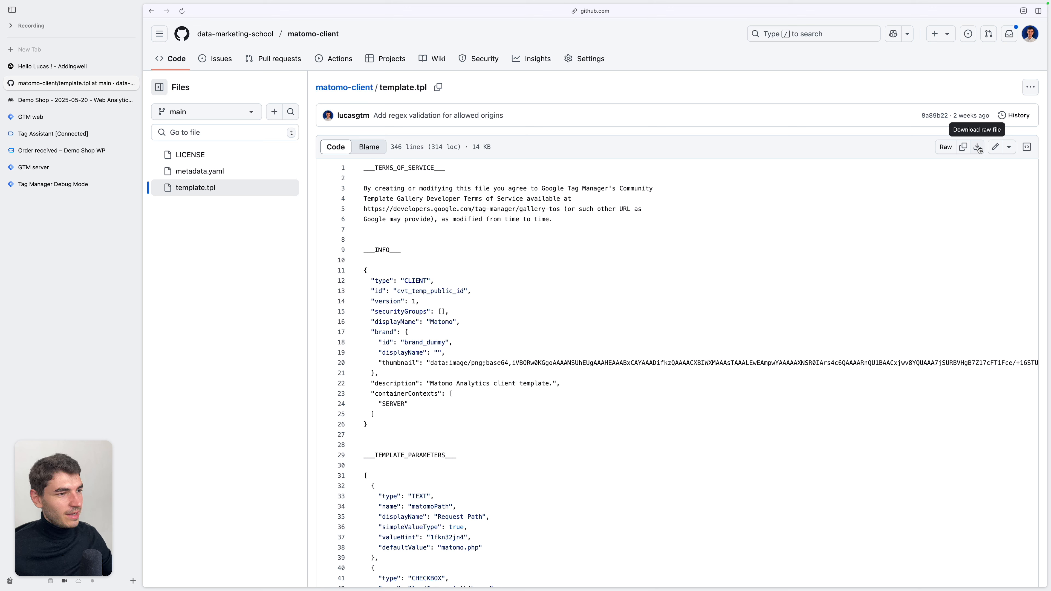
left_click(101, 168)
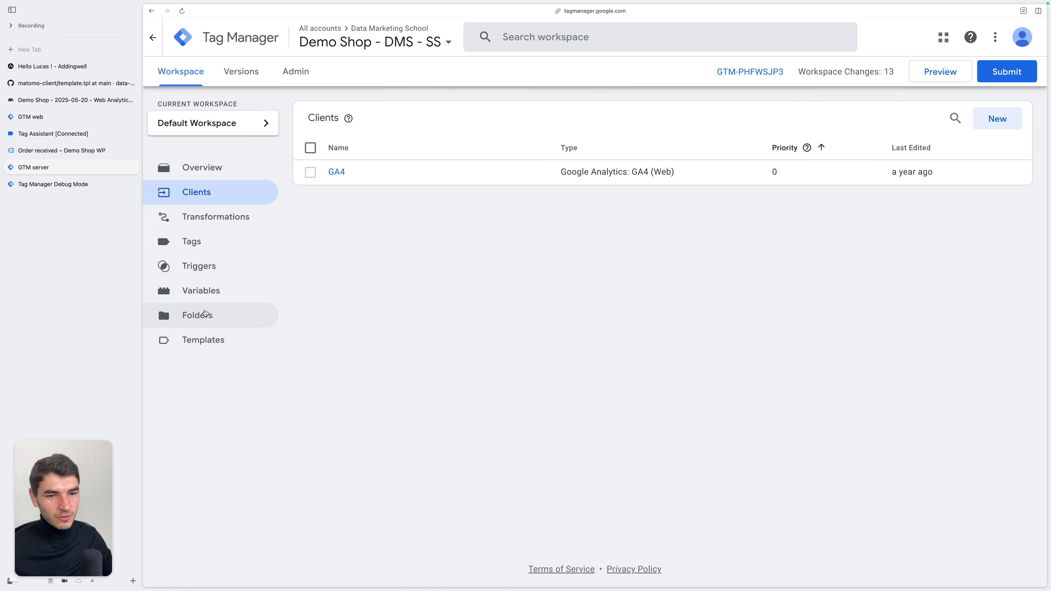
left_click(204, 340)
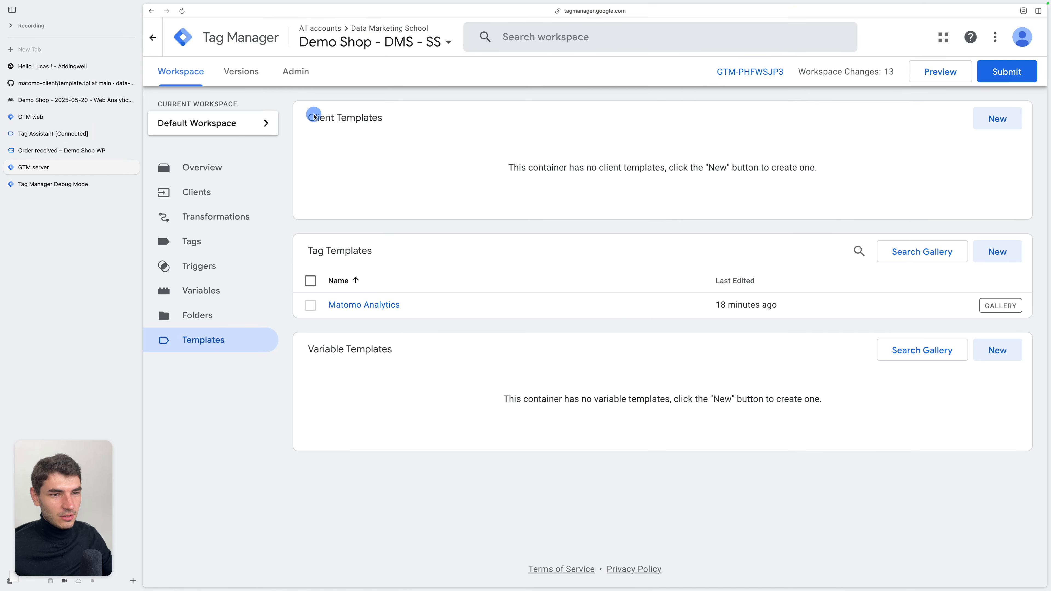
left_click_drag(314, 115, 378, 115)
left_click(484, 131)
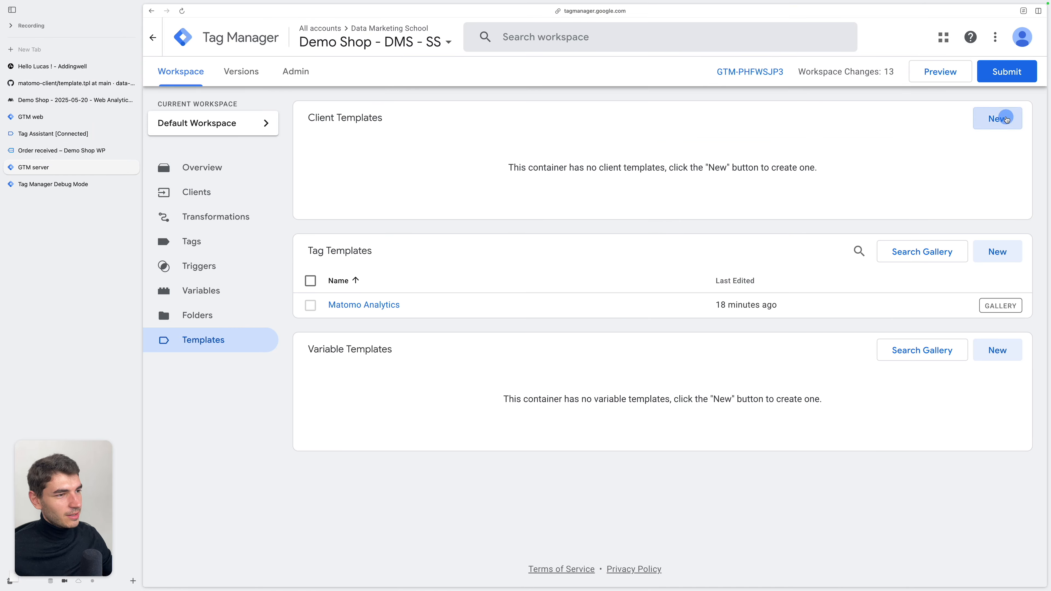
Import the downloaded template.tpl as a new client template in the server container and save it
left_click(997, 120)
left_click(1029, 37)
left_click(989, 61)
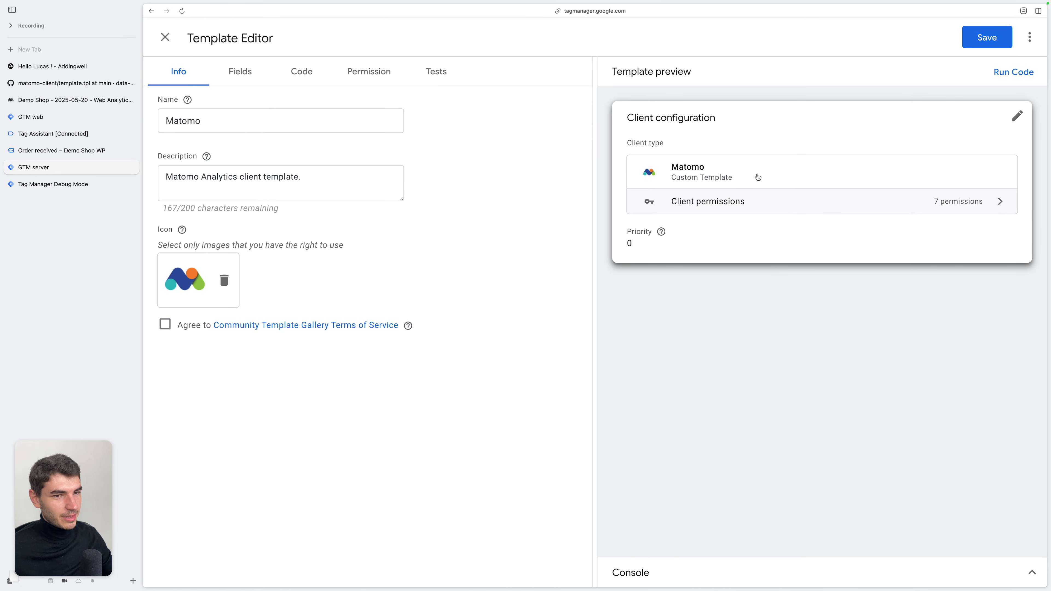
left_click(987, 37)
left_click(166, 39)
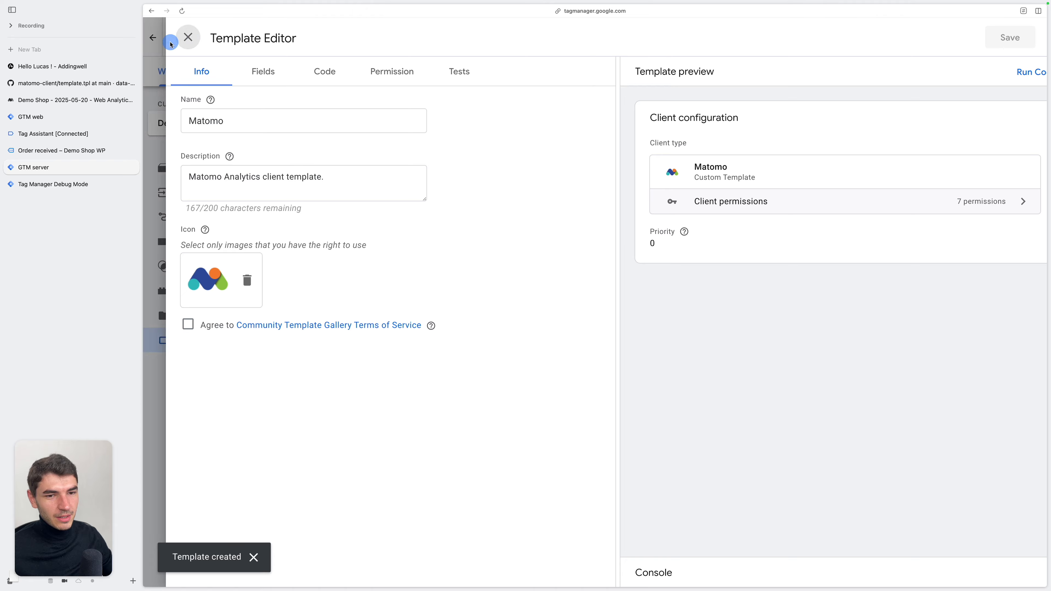
Start a new client in the server container using the Matomo custom template as its type
left_click(219, 198)
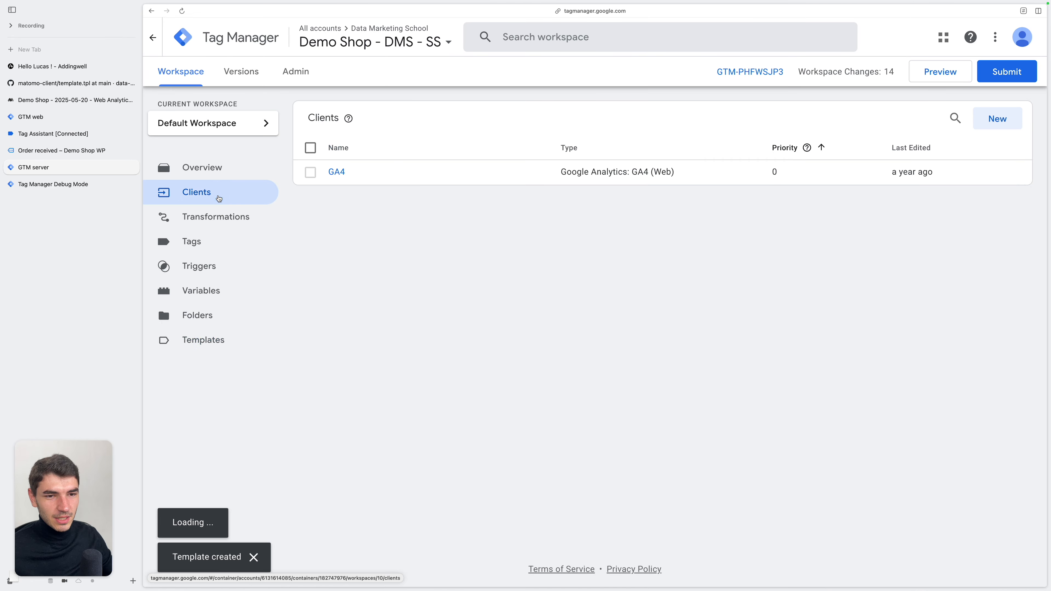
left_click(1009, 118)
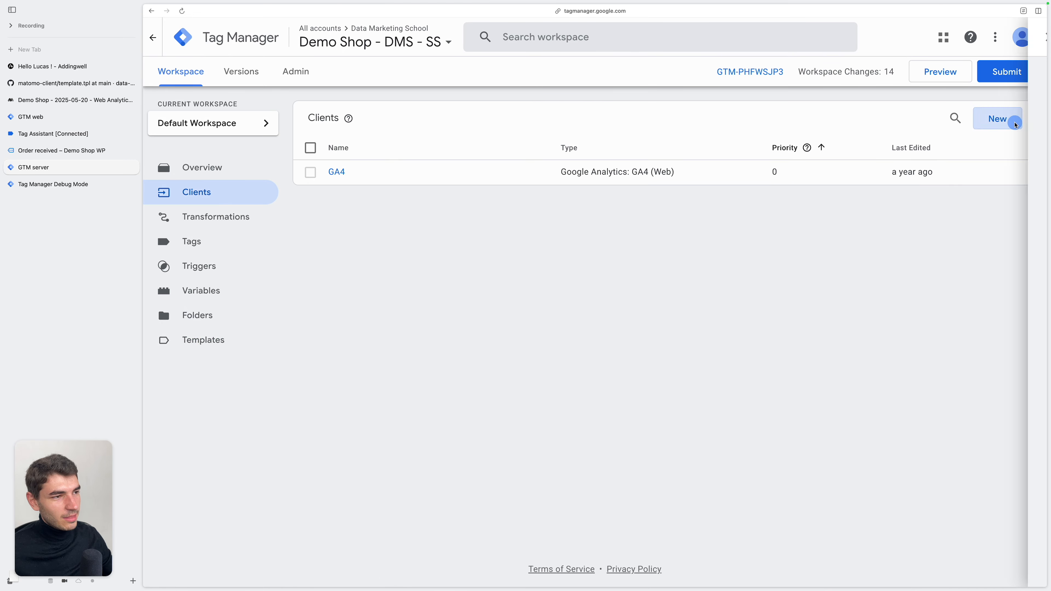
left_click(756, 129)
left_click(993, 106)
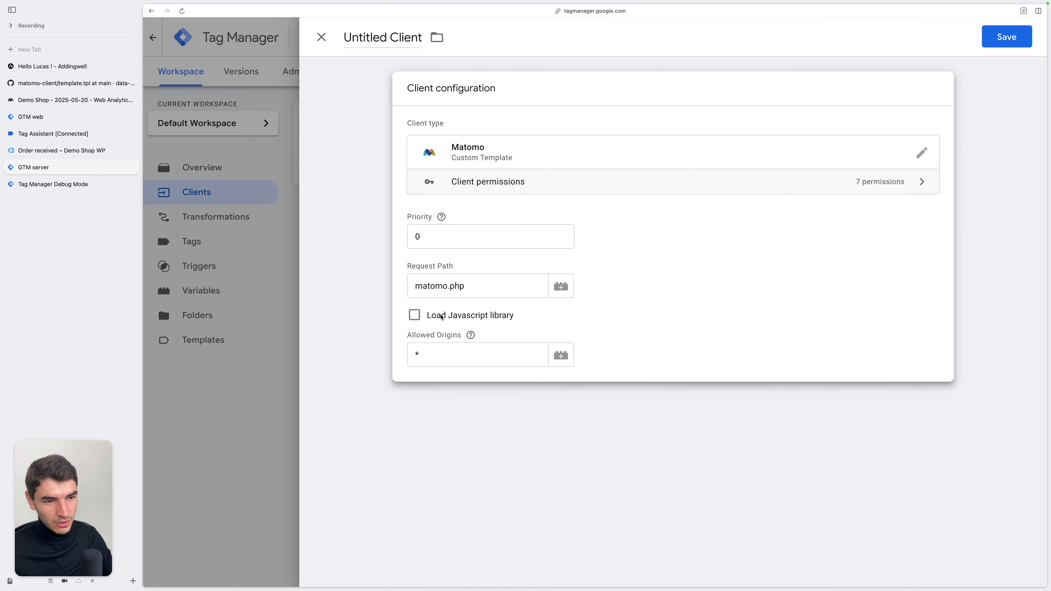
Set the client's Request Path to mtm, matching the trackerPath in the web container's template code
key("ctrl+Tab")
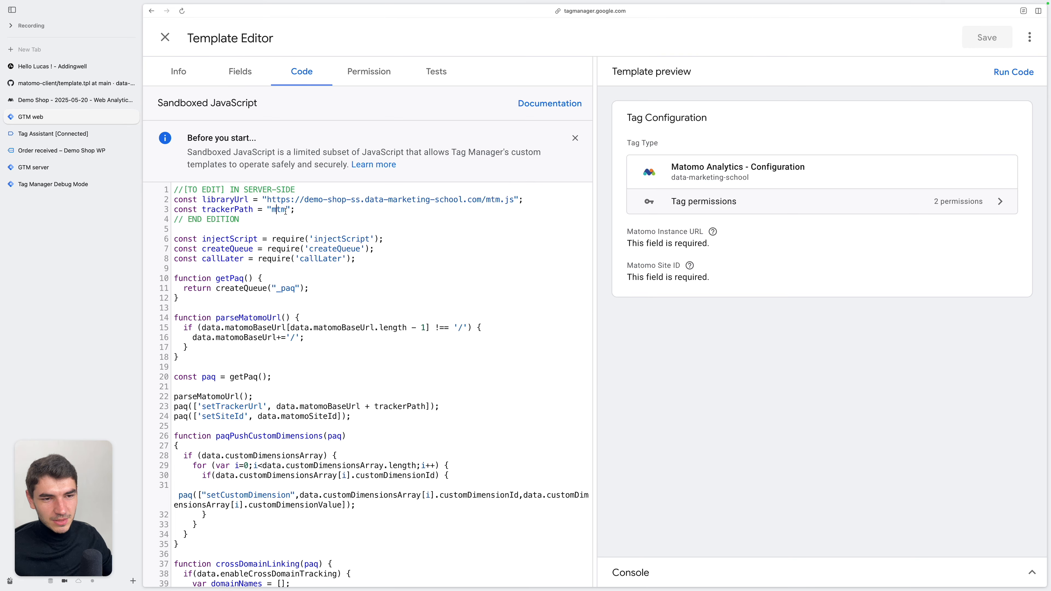
left_click(61, 168)
triple_click(488, 285)
type("mtm")
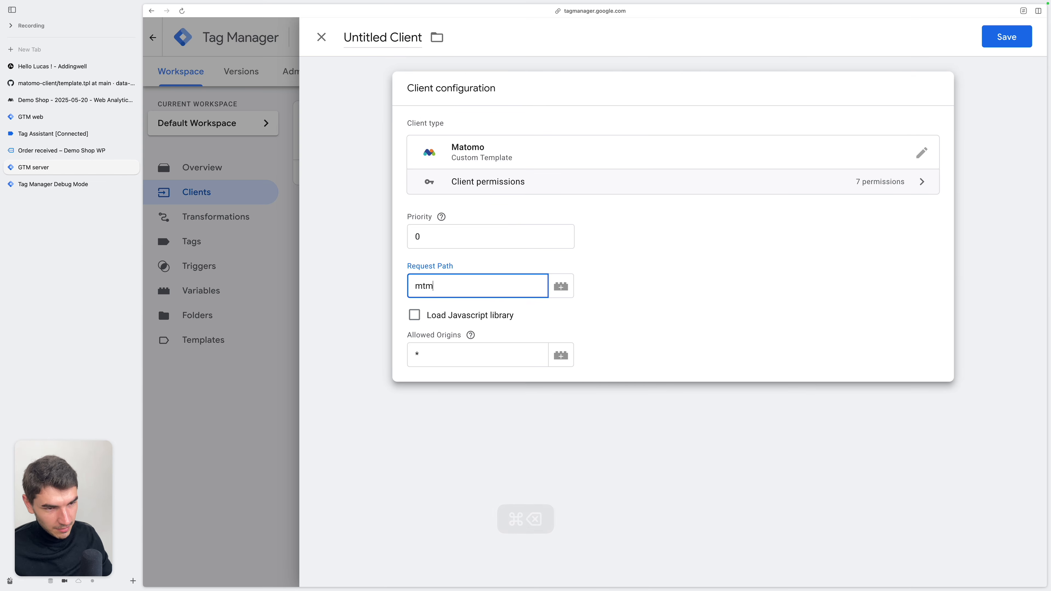
Enable Load Javascript library for the client and set its Javascript Library Path to mtm.js, matching the web template's libraryUrl
left_click(414, 315)
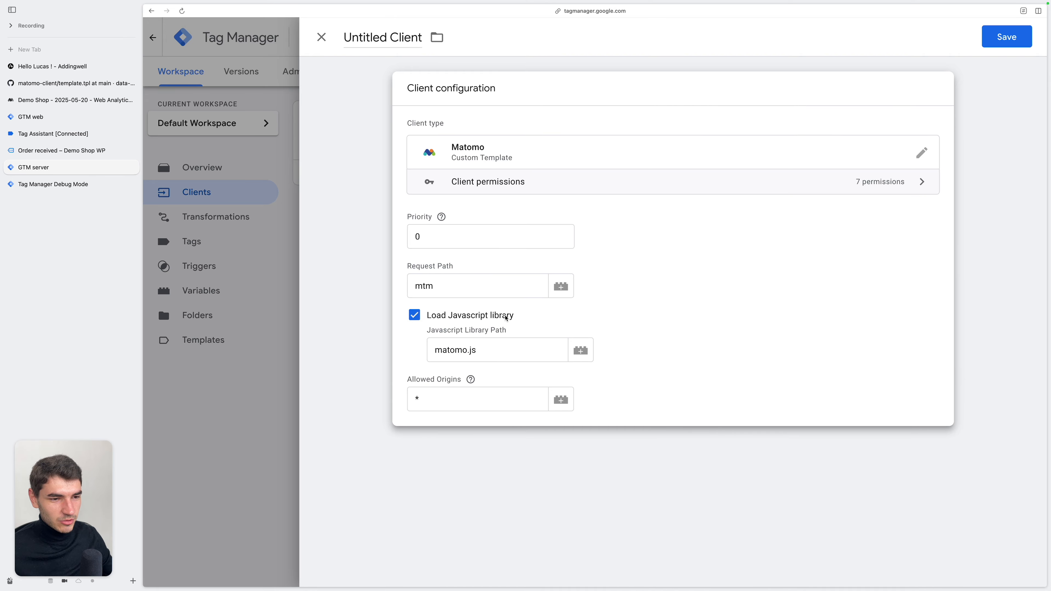
key("ctrl+Tab")
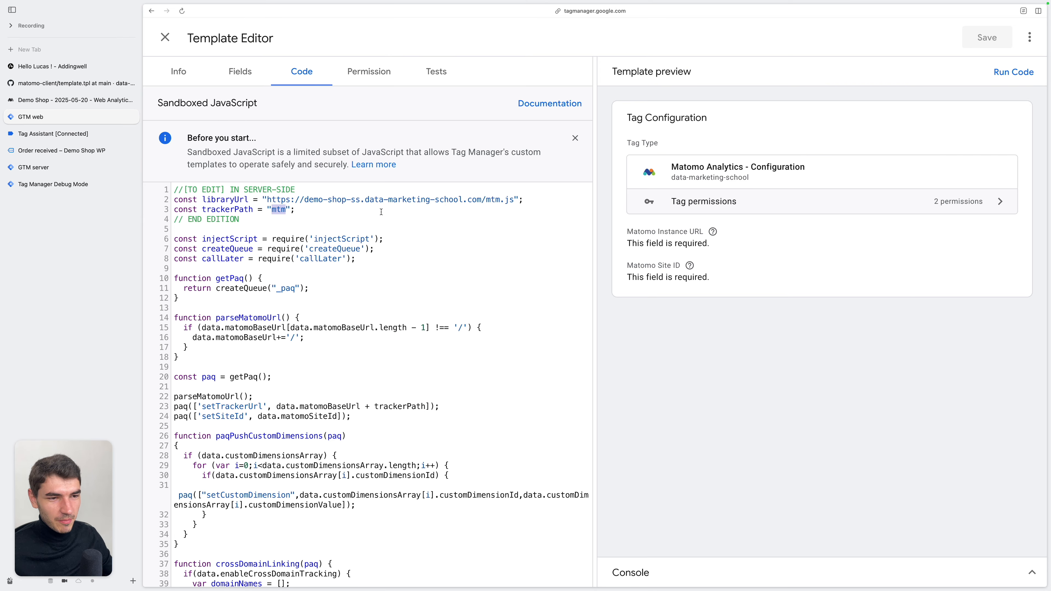
left_click_drag(485, 200, 513, 200)
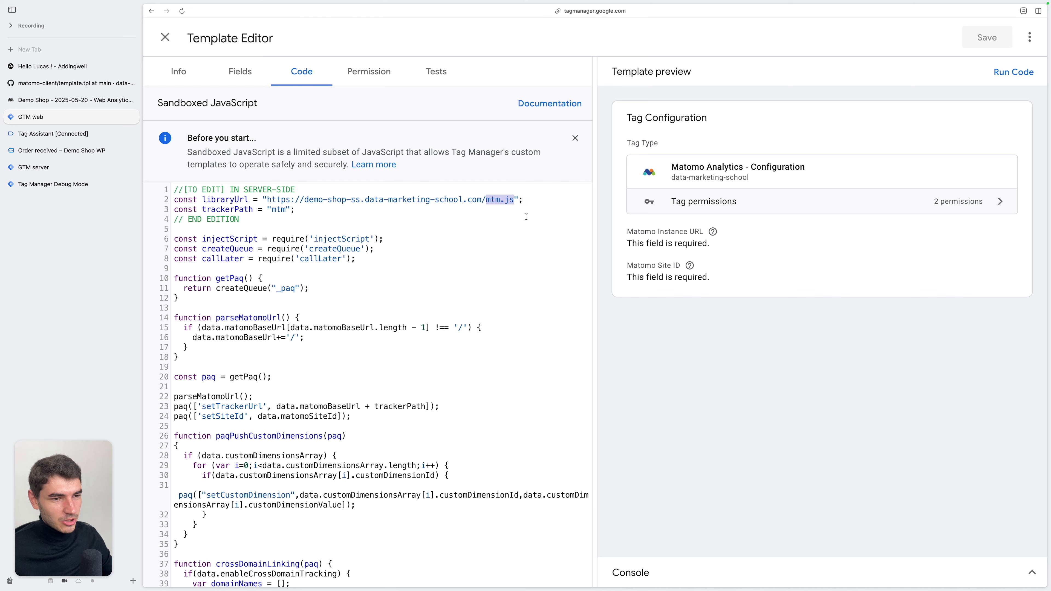
key("ctrl+Tab")
key("super+BackSpace")
type("mt")
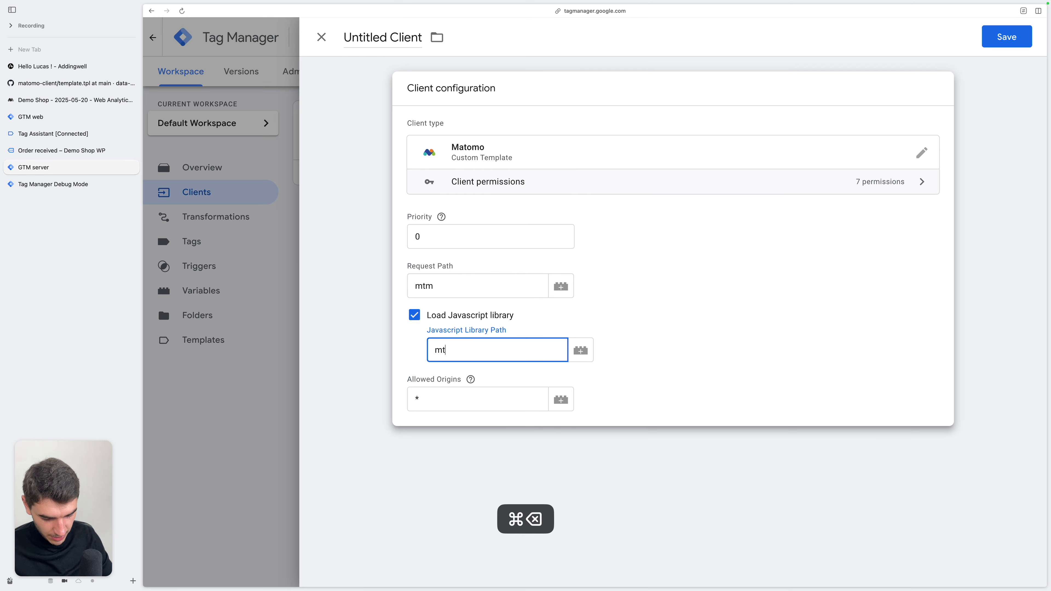
type("m.js")
left_click(467, 386)
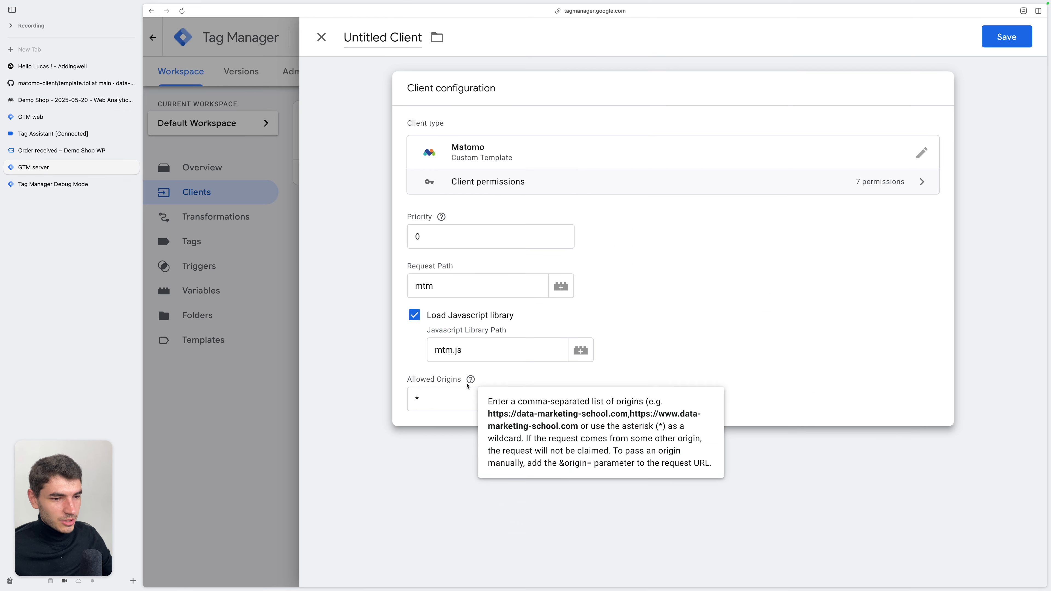
left_click(436, 400)
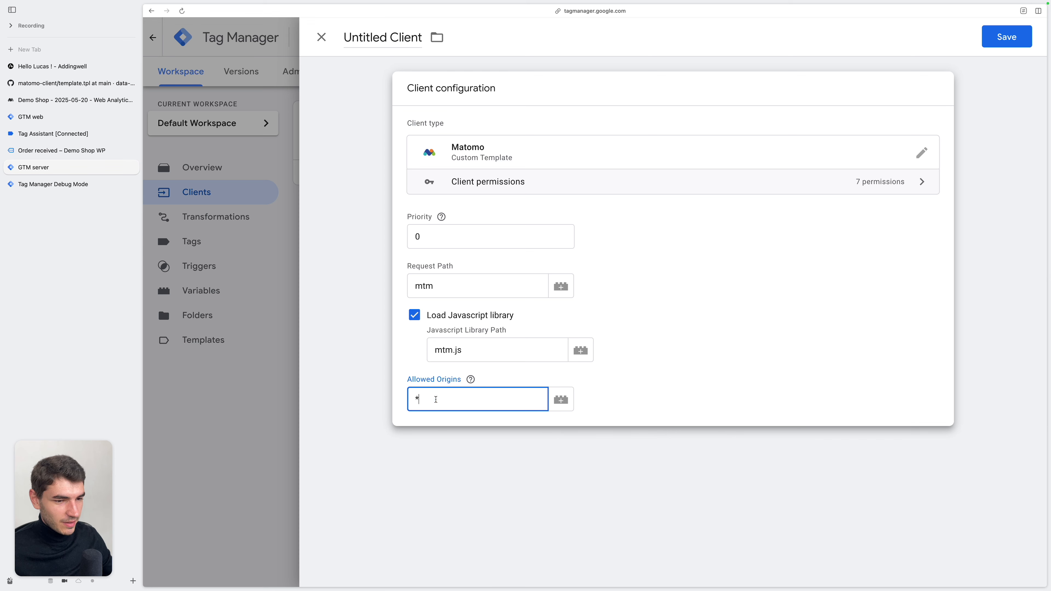
key("super+BackSpace")
type("http")
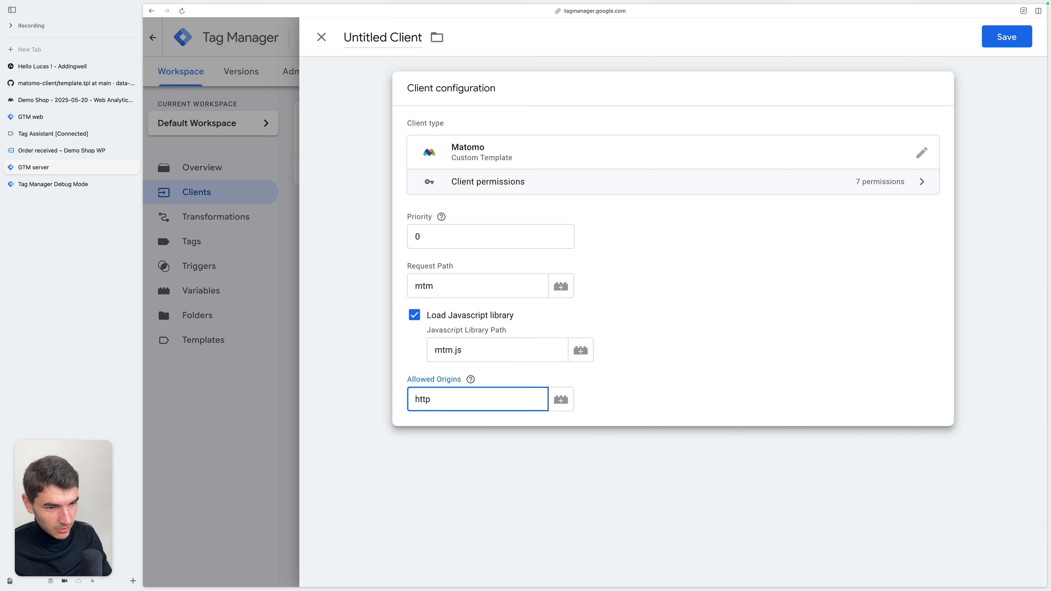
type("s://")
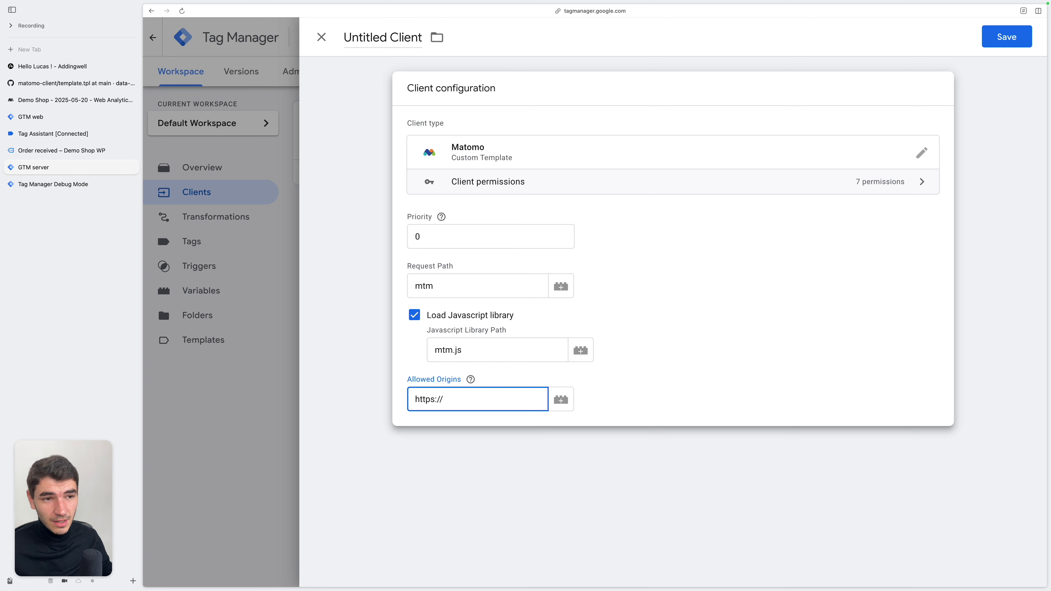
left_click(470, 379)
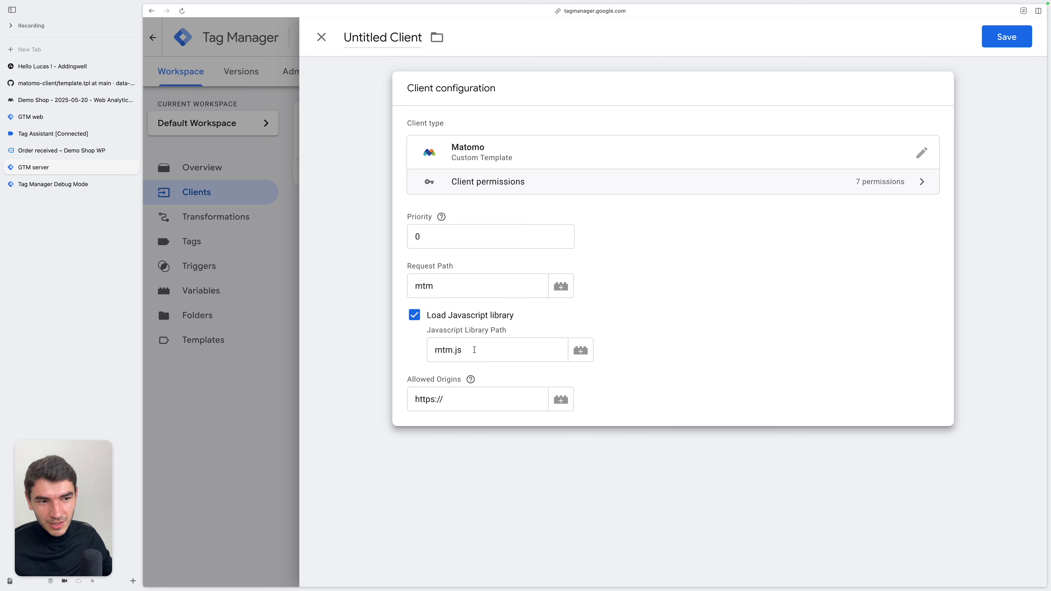
left_click(453, 399)
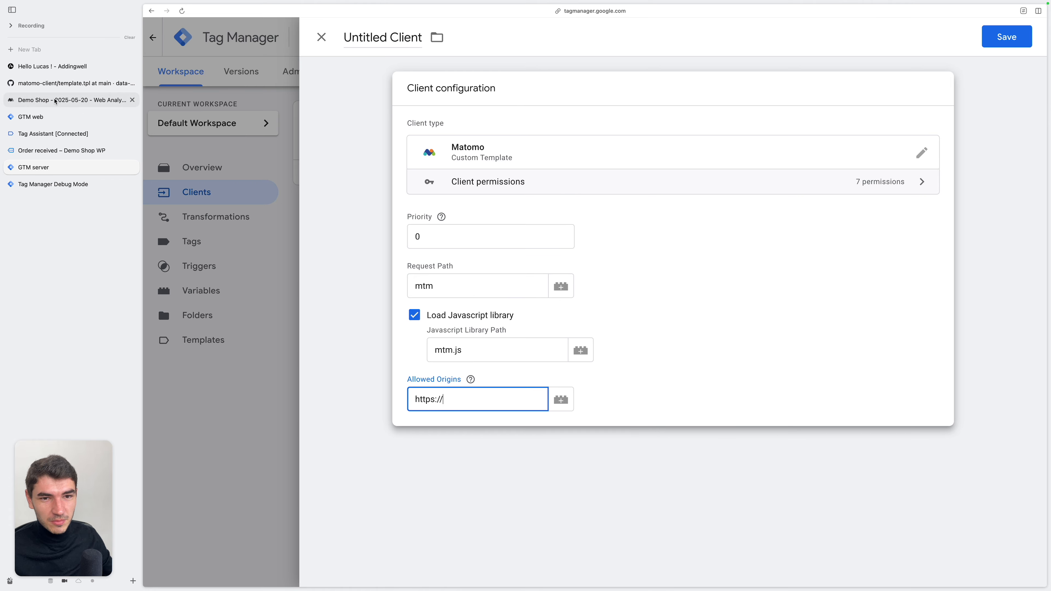
left_click(62, 151)
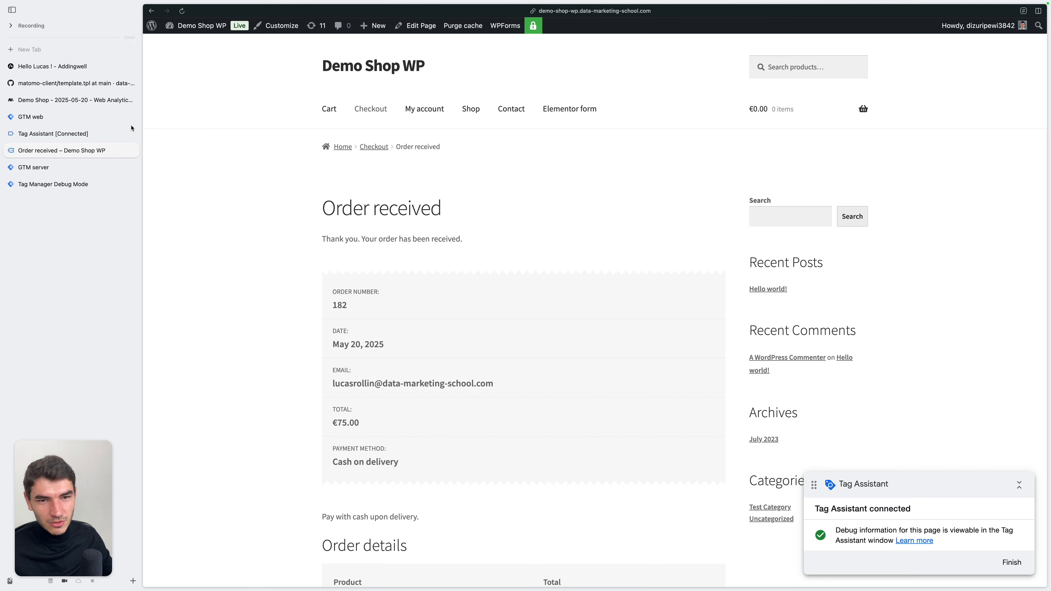
left_click(71, 168)
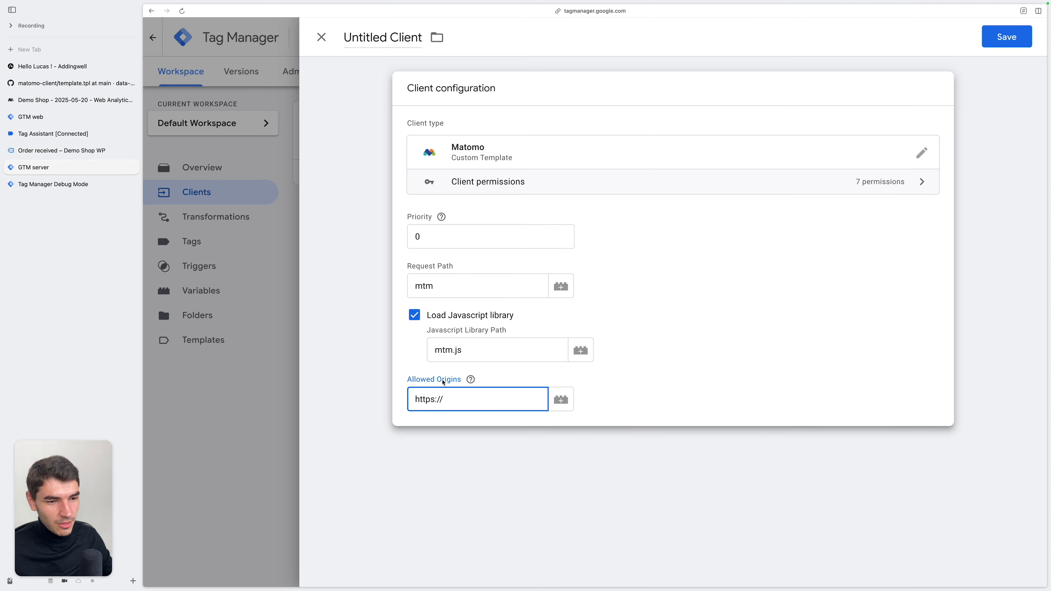
type("demo-shop-wp.data-marketing-school.com")
left_click(1006, 37)
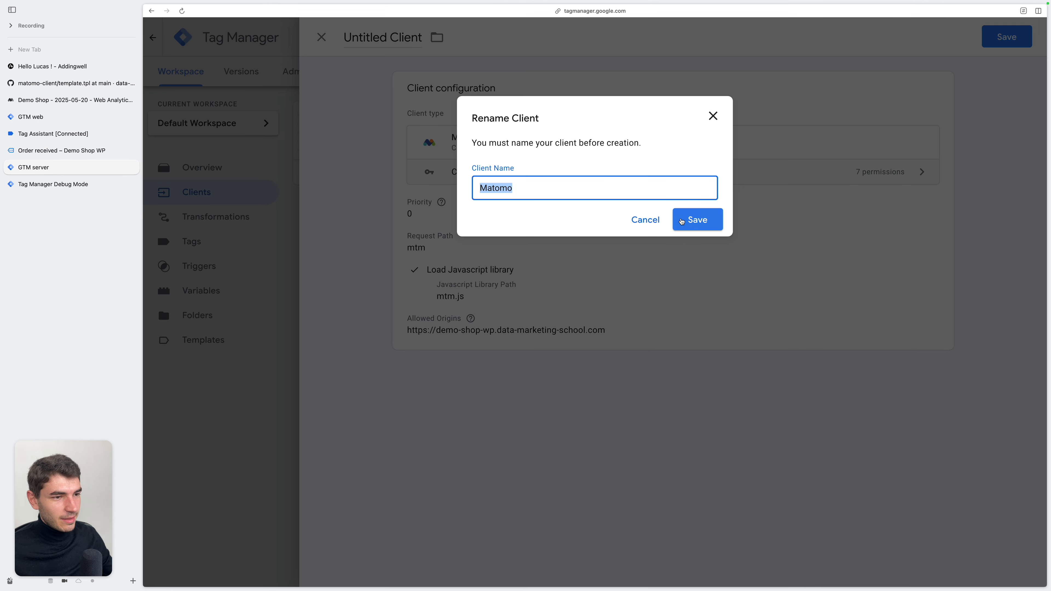
left_click(681, 222)
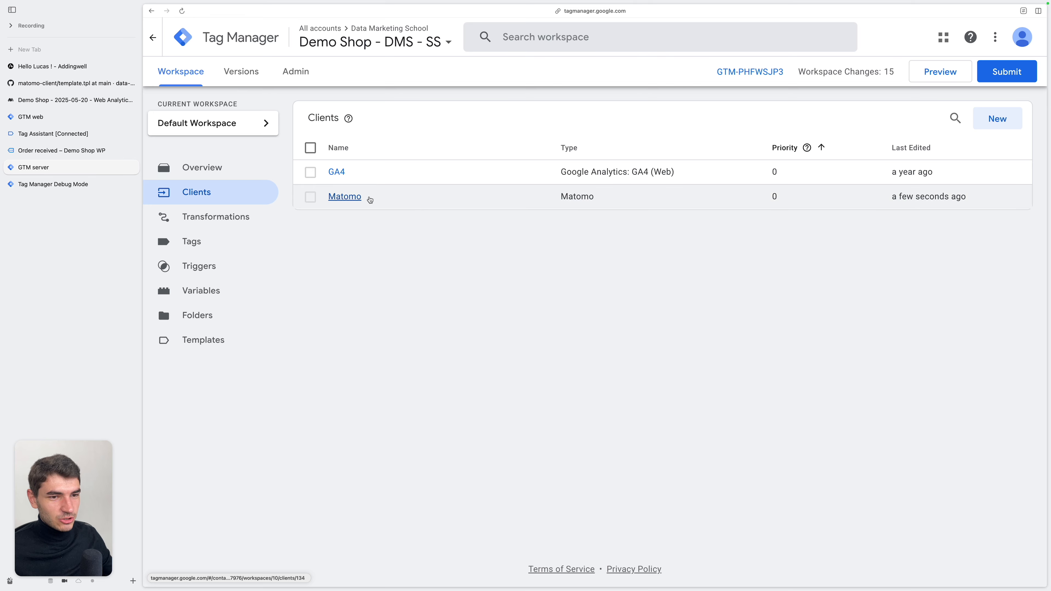
Examine the mtm.js request and the page_view event's client, incoming request and event data in the server debug mode
key("ctrl+Tab")
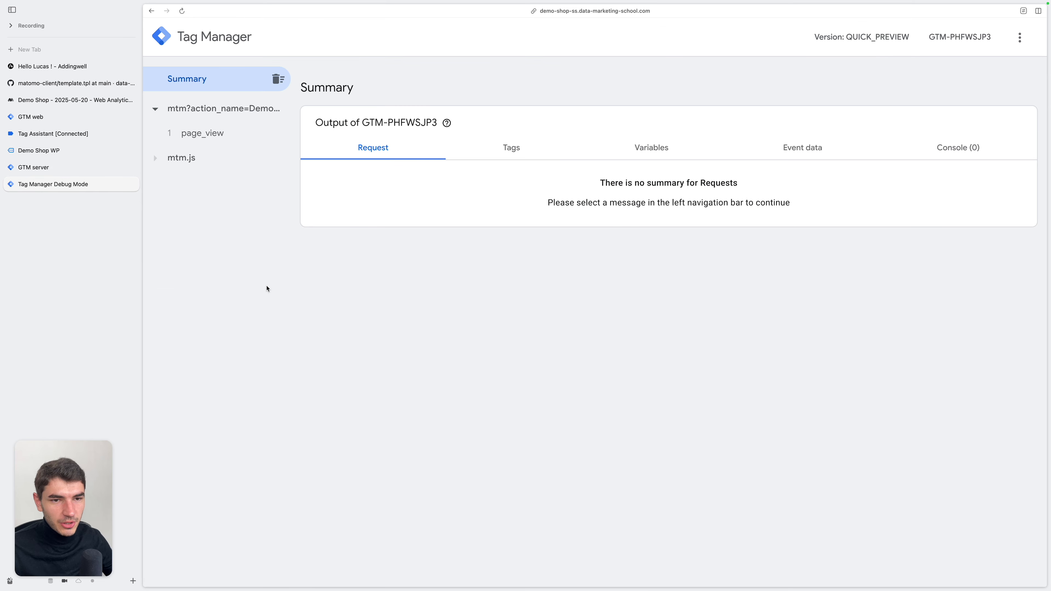
left_click(227, 163)
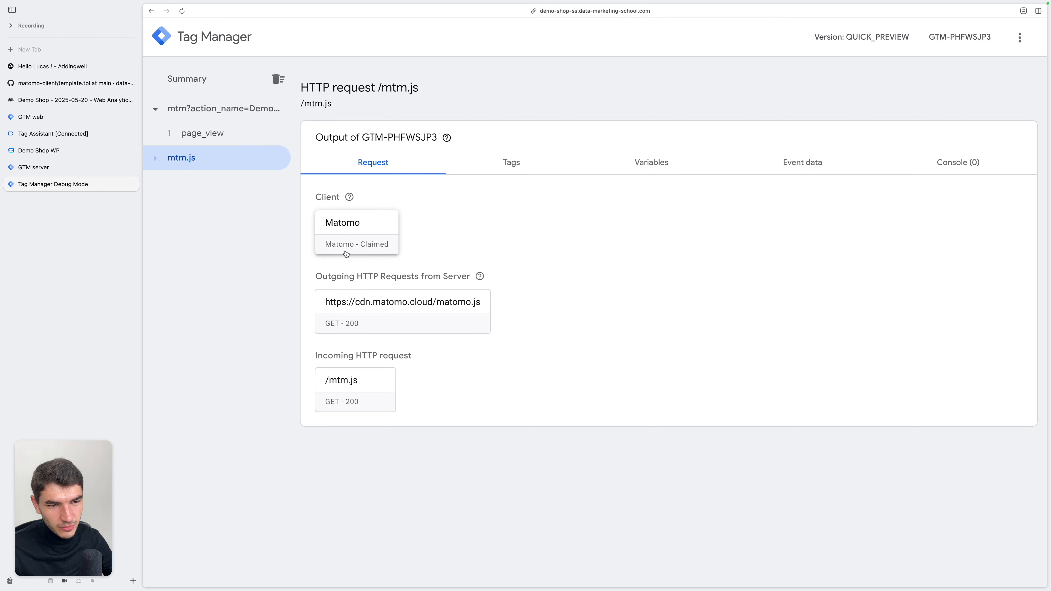
left_click(222, 111)
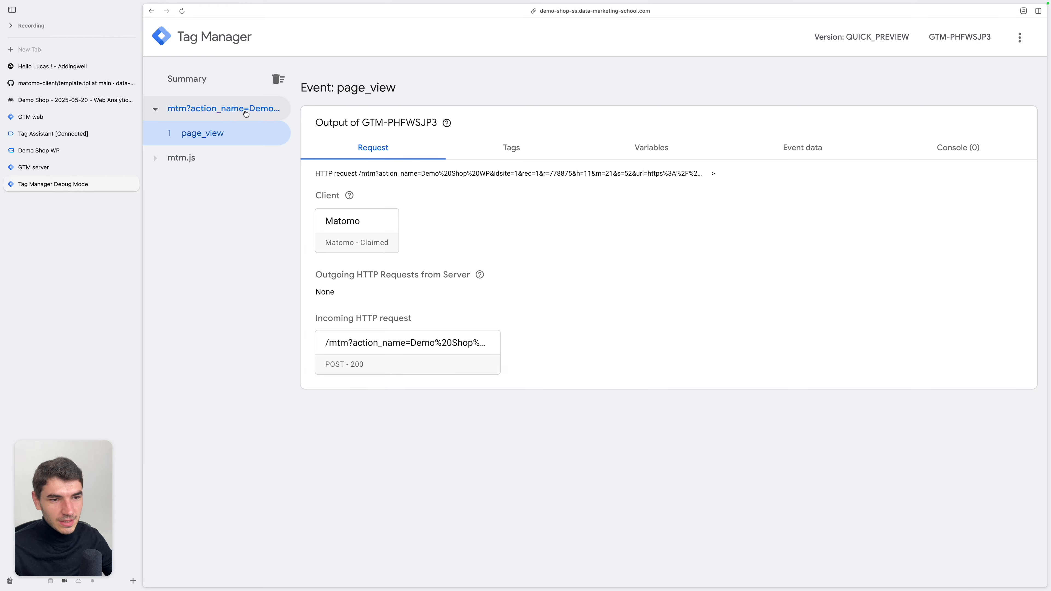
left_click(368, 346)
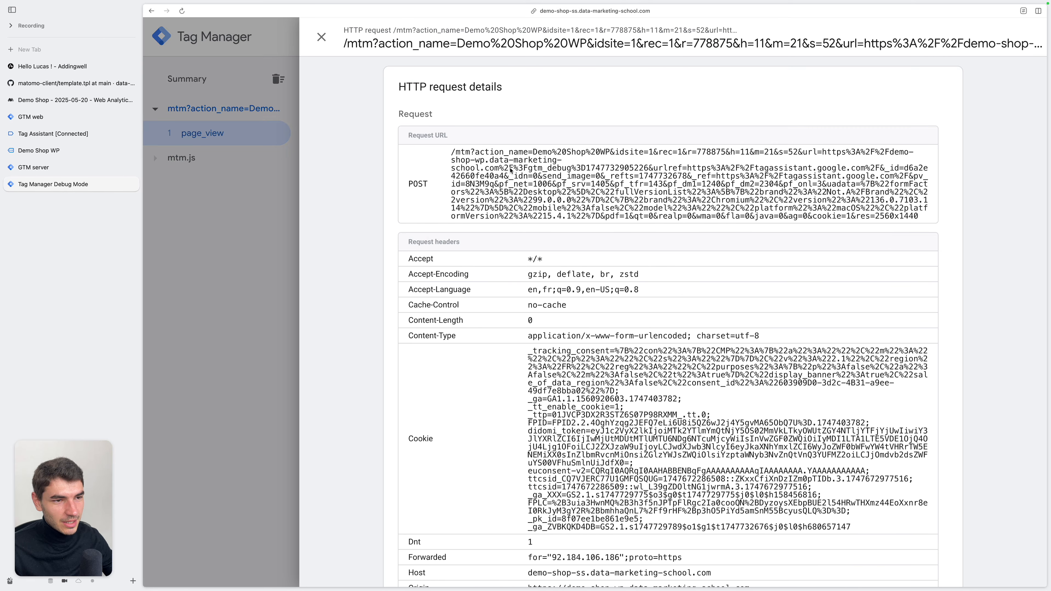
left_click(242, 167)
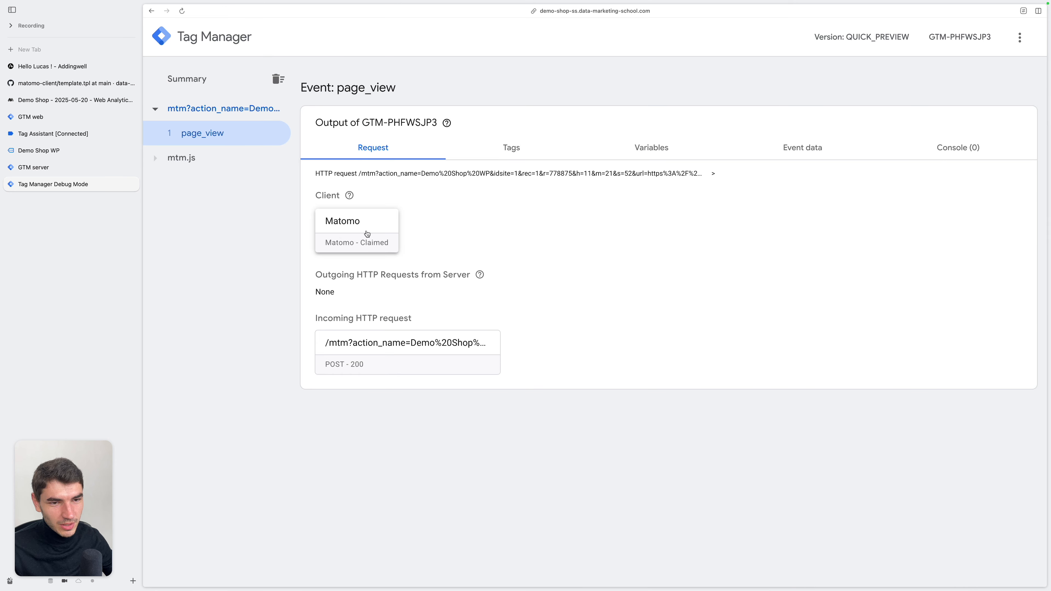
left_click(800, 156)
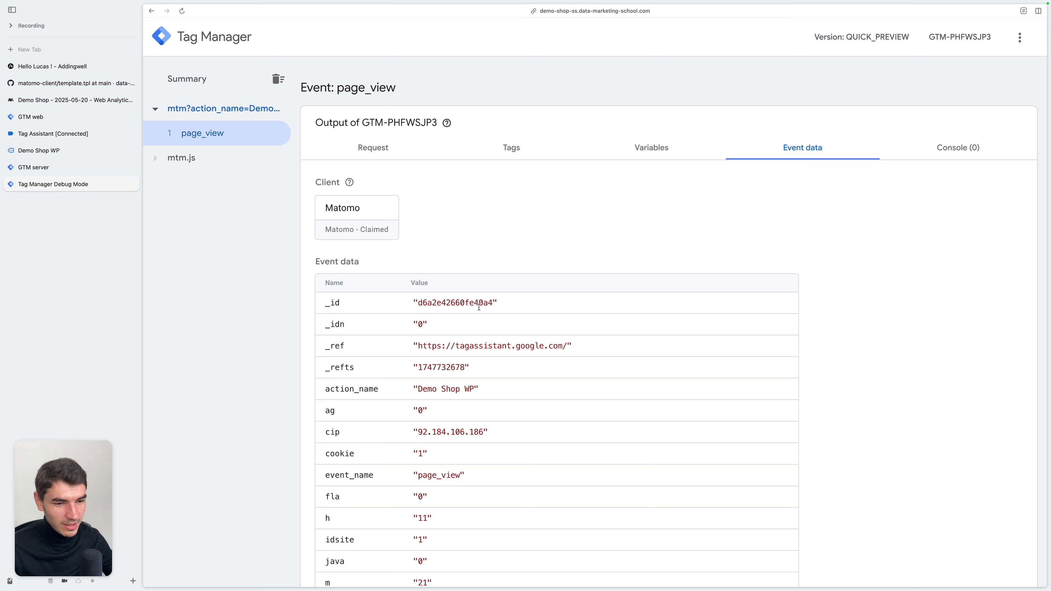
Add a new tag of the Matomo Analytics type in the server container
scroll(496, 323, "down", 5)
left_click(33, 167)
left_click(210, 249)
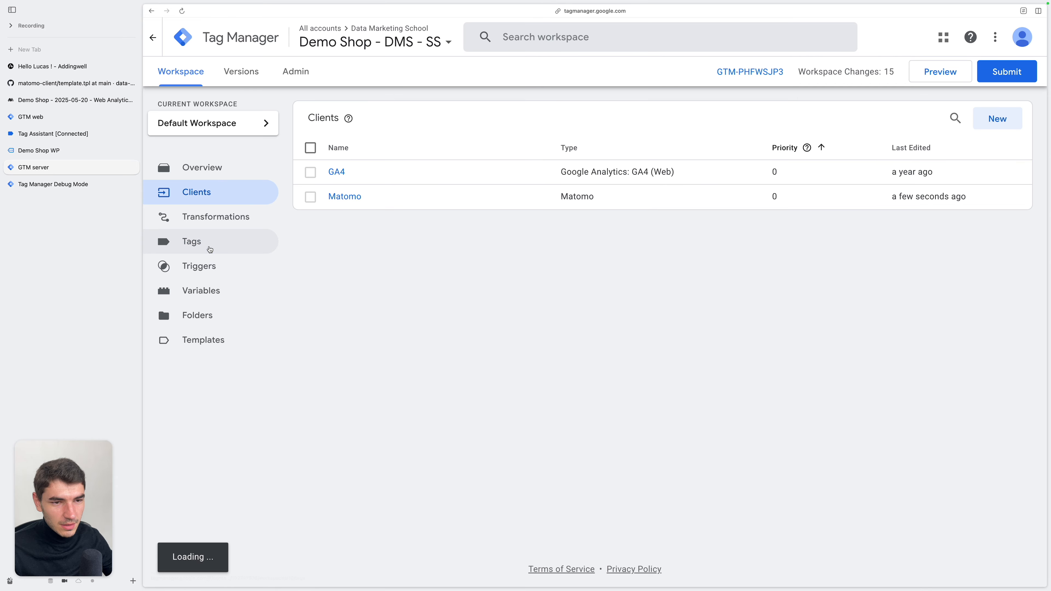
left_click(983, 120)
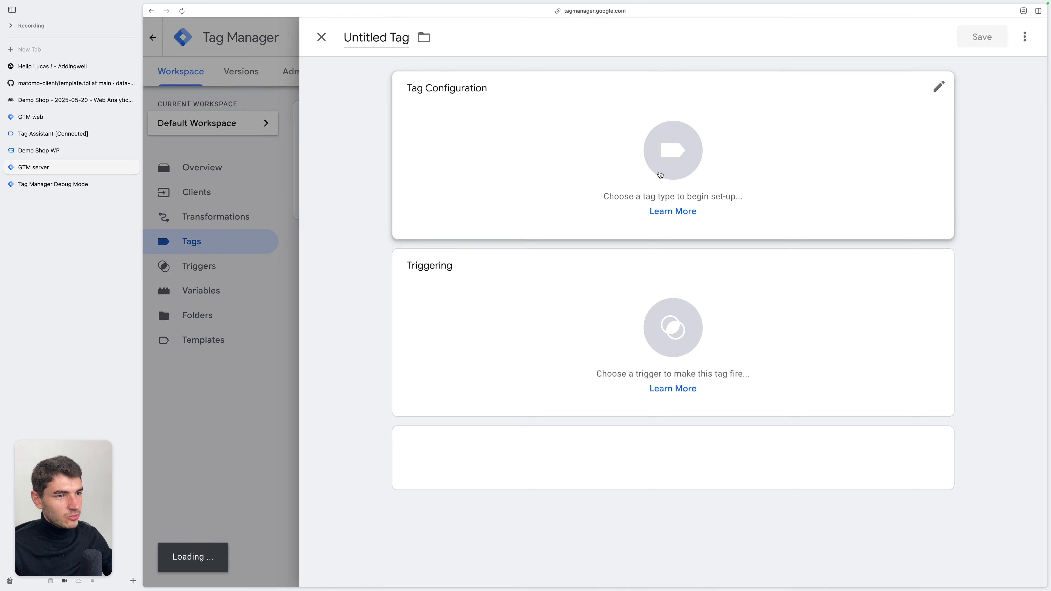
left_click(776, 161)
left_click(794, 328)
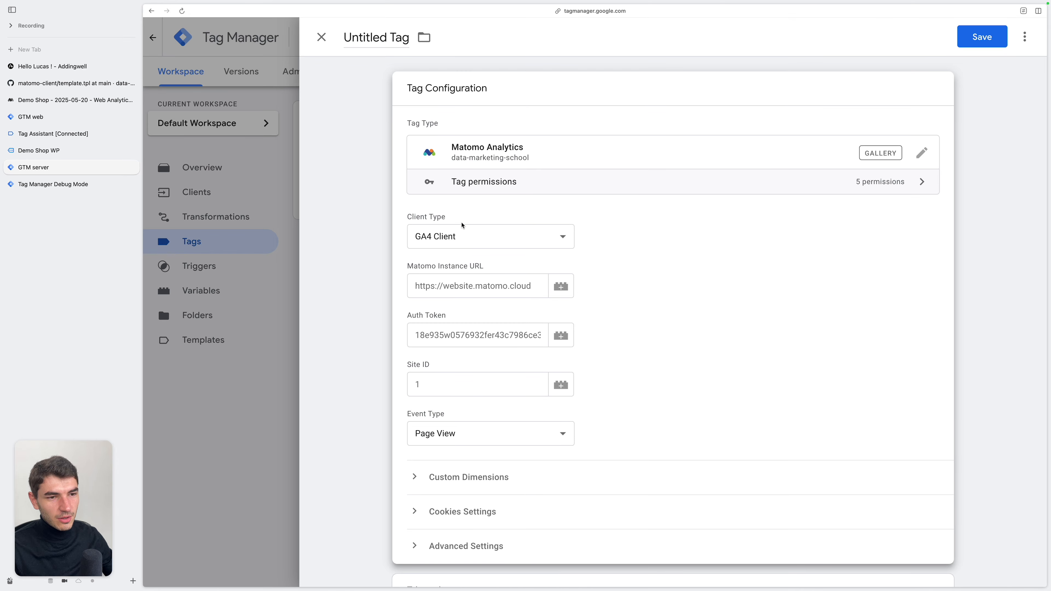
left_click(472, 237)
left_click(470, 226)
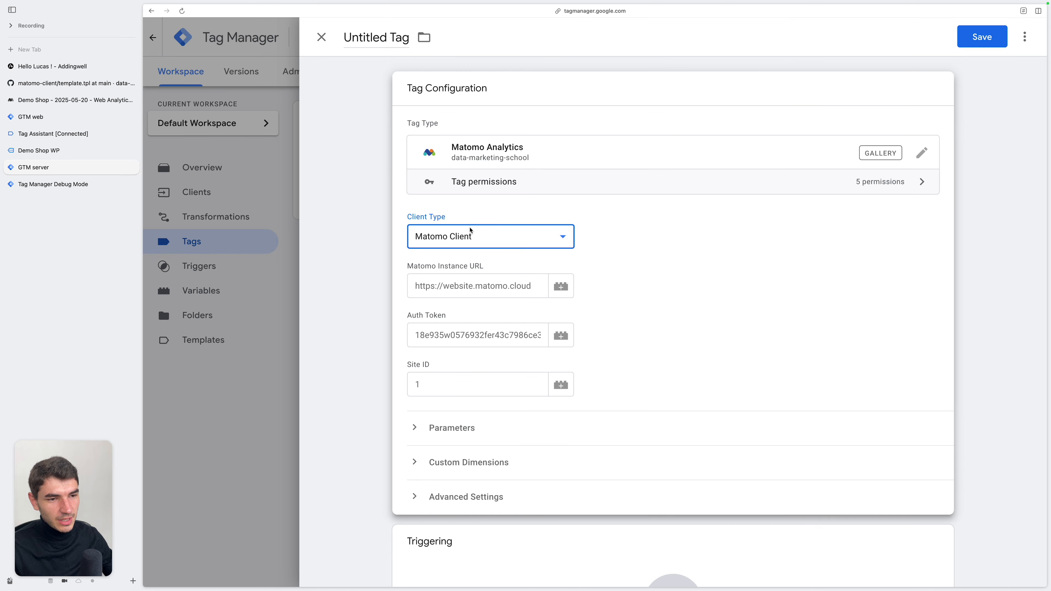
left_click(460, 286)
type("http")
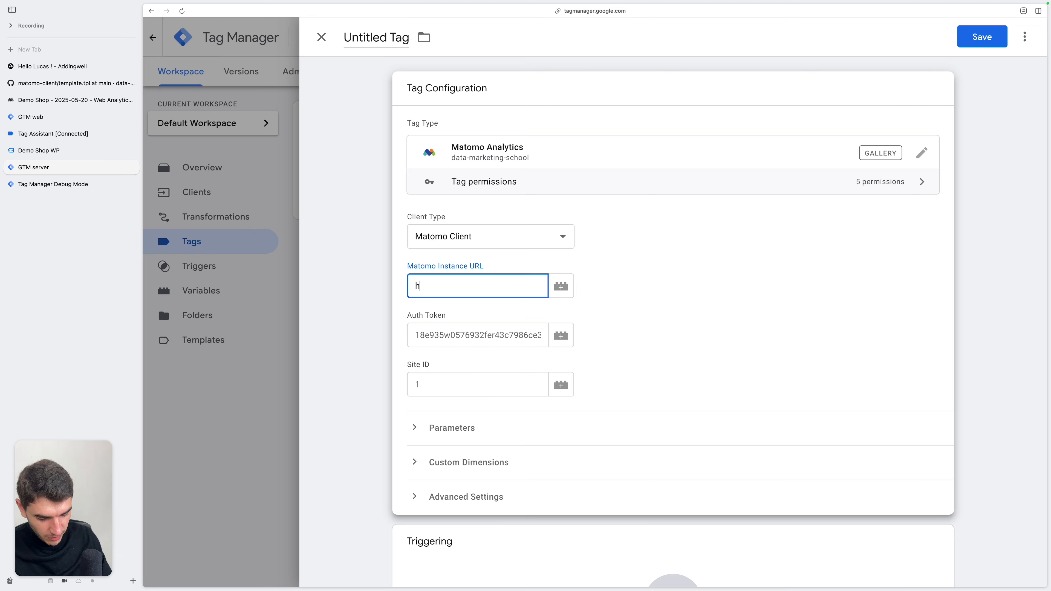
type("s://dms.matomo.cloud")
In Matomo's personal security settings, create an auth token described "sgtm matomo client token" with Only allow secure requests turned off
left_click(468, 342)
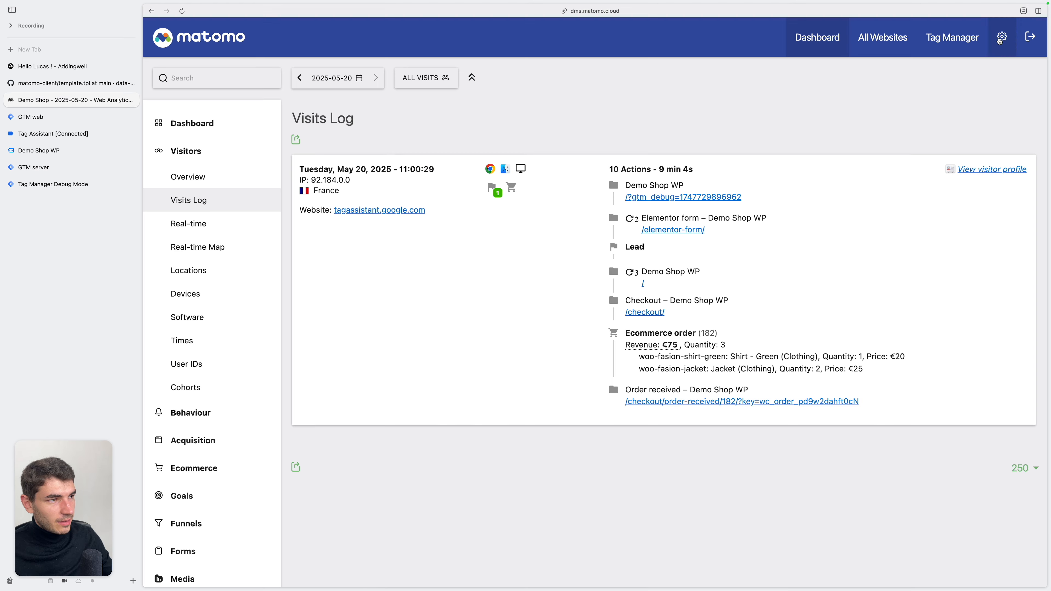
left_click(1002, 36)
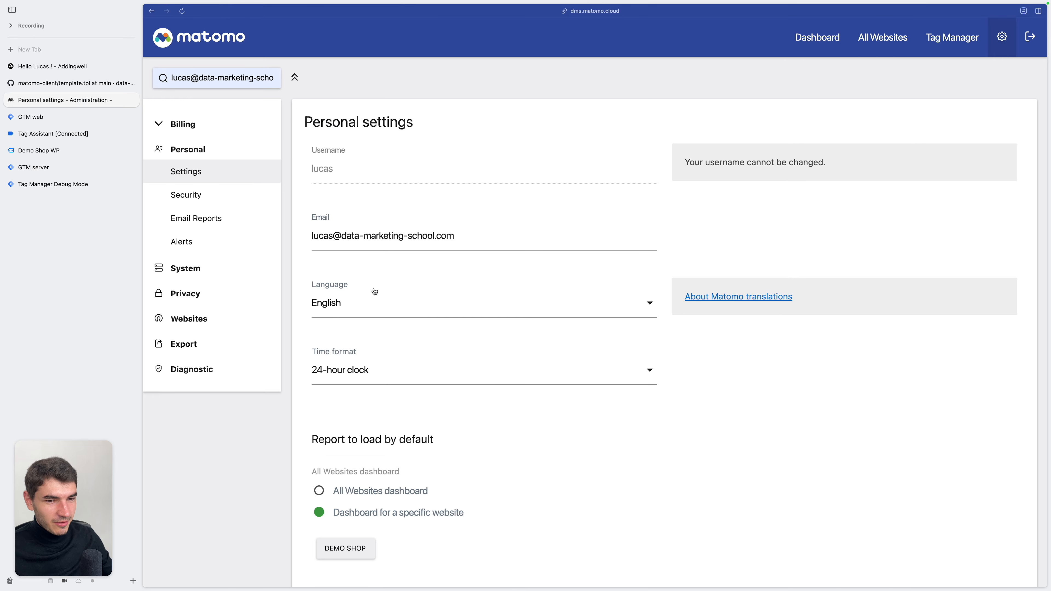
left_click(189, 198)
scroll(715, 434, "down", 10)
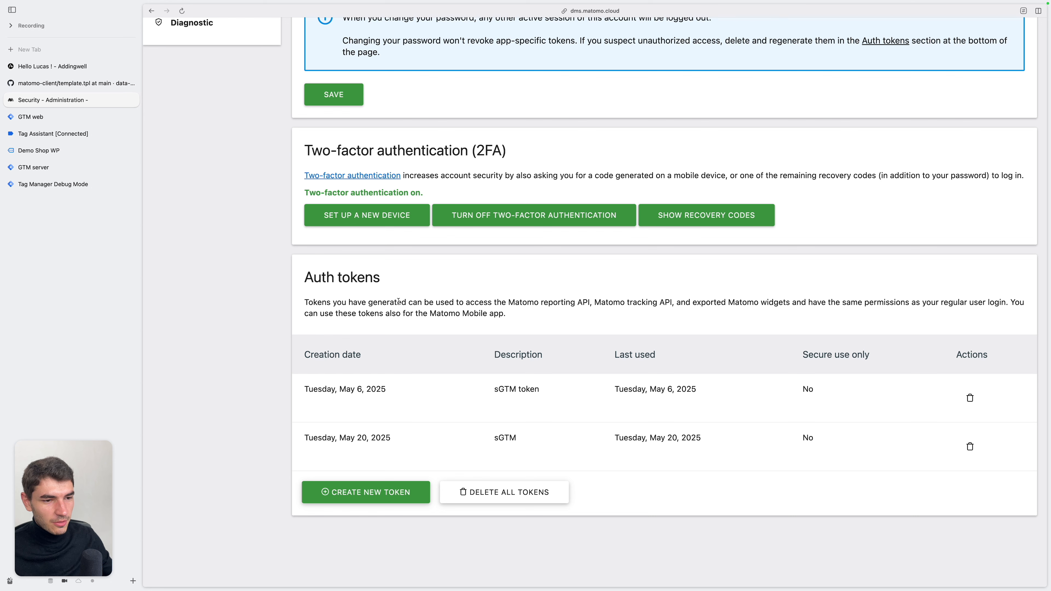
left_click(400, 498)
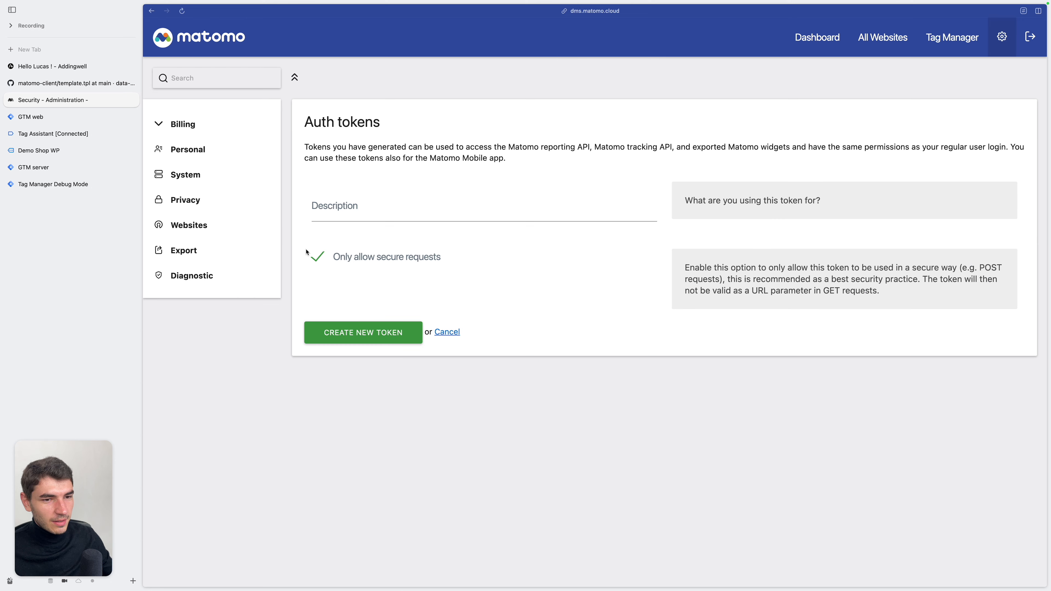
left_click(317, 259)
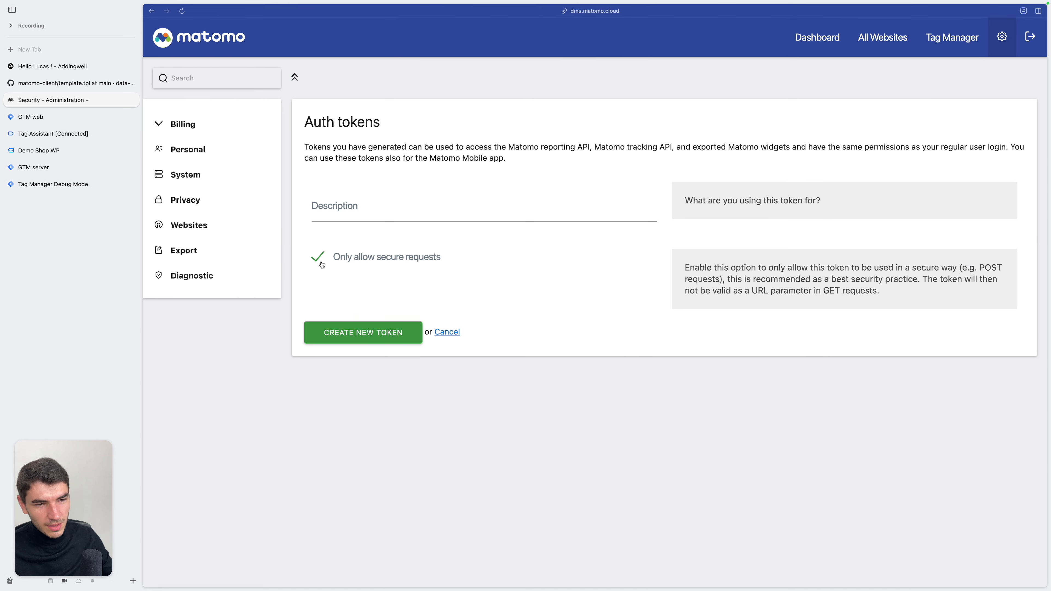
left_click(322, 262)
left_click(380, 209)
type("sgtm matomo client token")
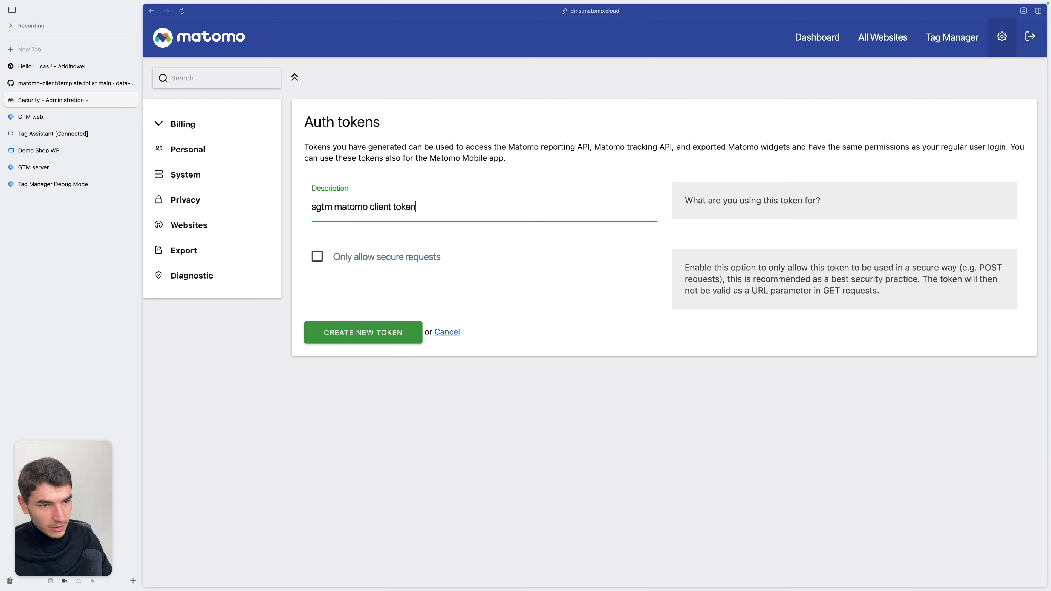
key("Return")
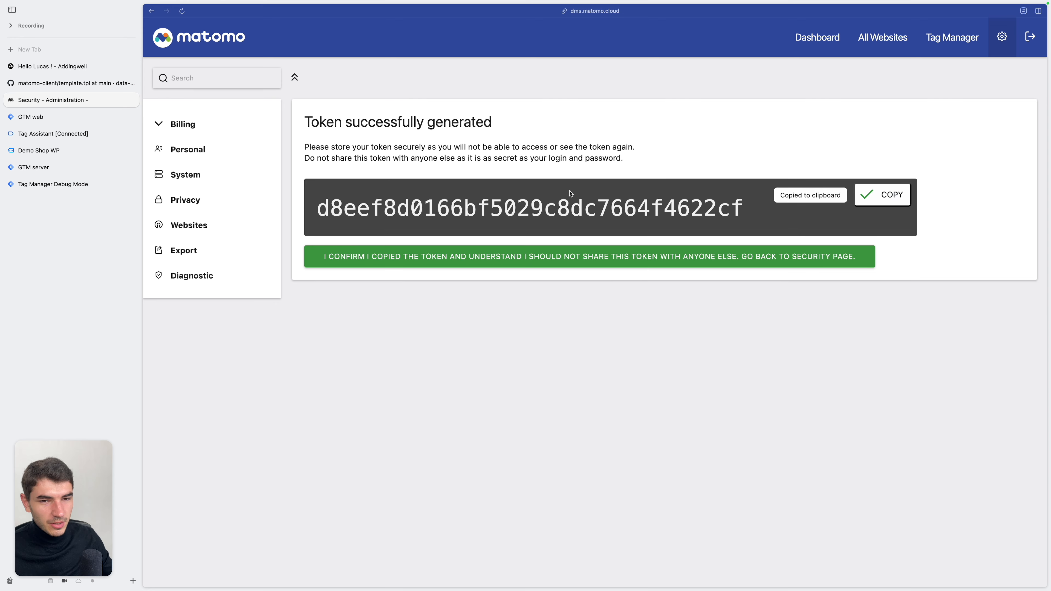
Return to the server container's tag, paste the generated token as its Auth Token and set the Site ID to 1
left_click(34, 167)
left_click(468, 339)
key("cmd+v")
left_click(514, 374)
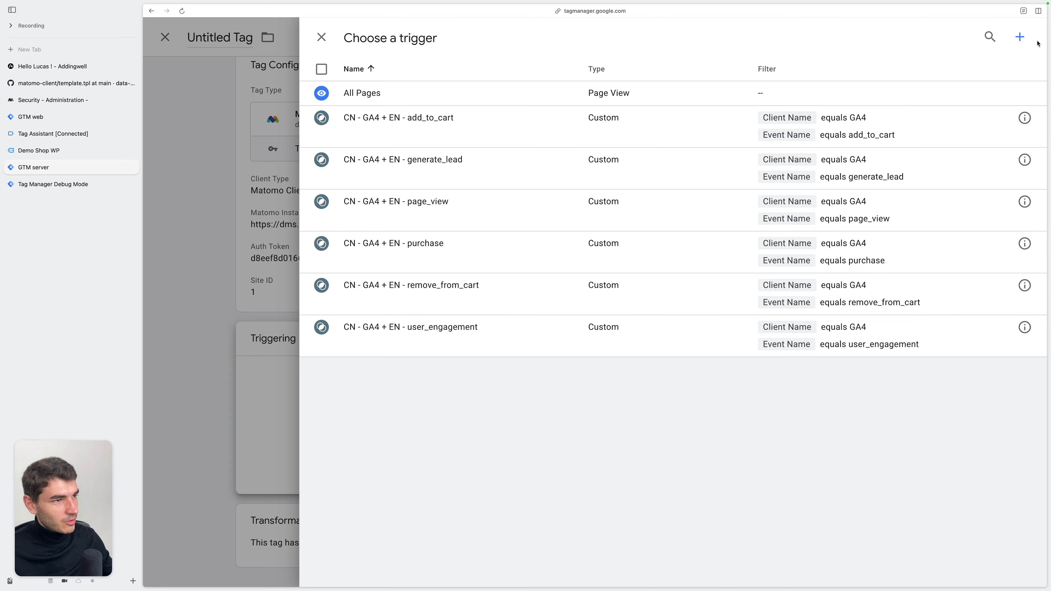
Add a custom trigger named CN - Matomo for events where Client Name equals Matomo, and save the tag as Matomo Analytics
left_click(1020, 36)
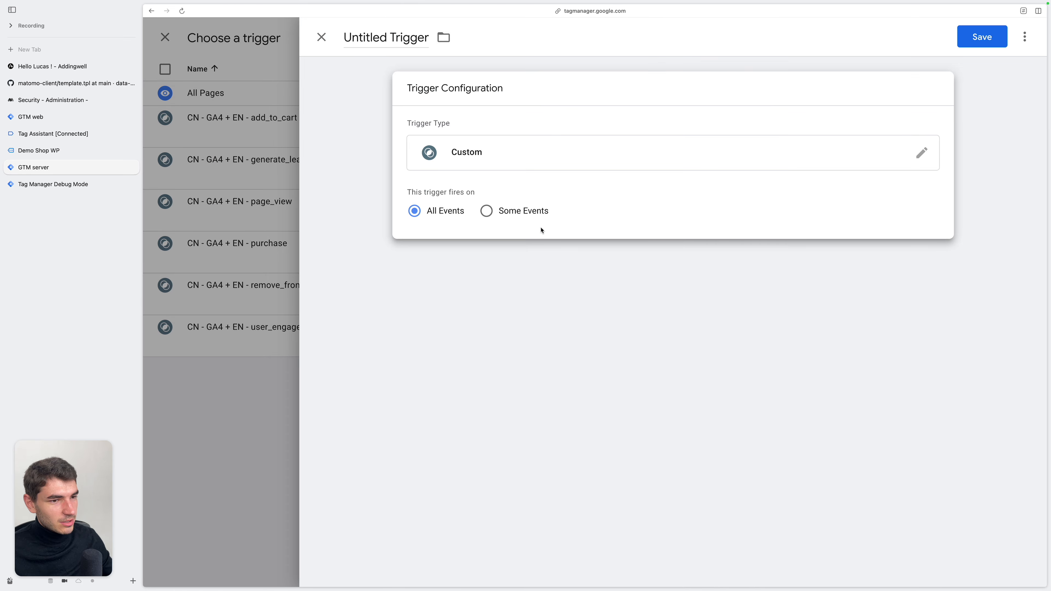
left_click(522, 220)
left_click(654, 261)
left_click(617, 245)
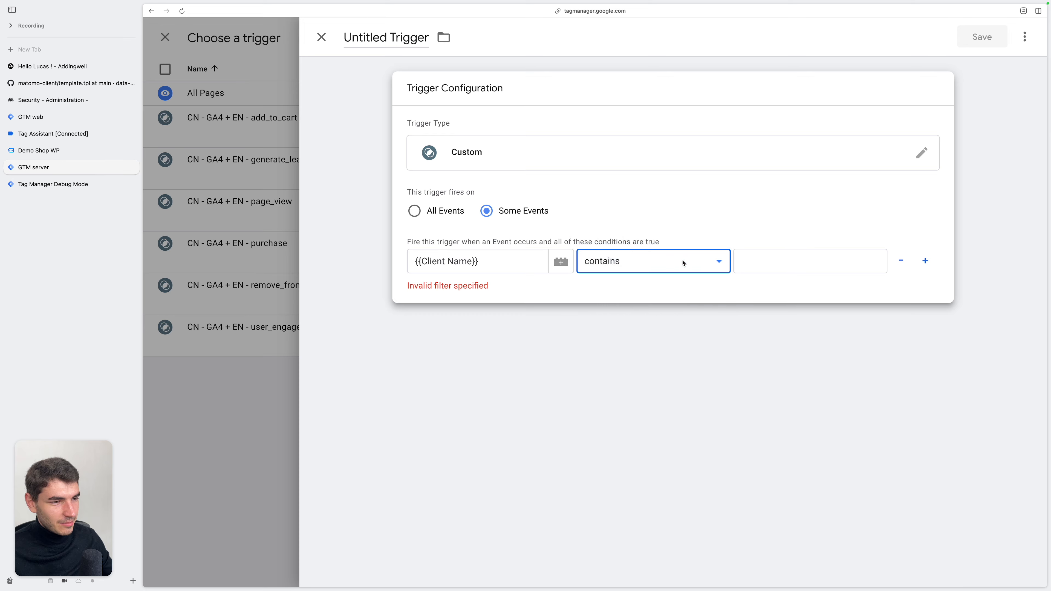
left_click(781, 260)
type("MA")
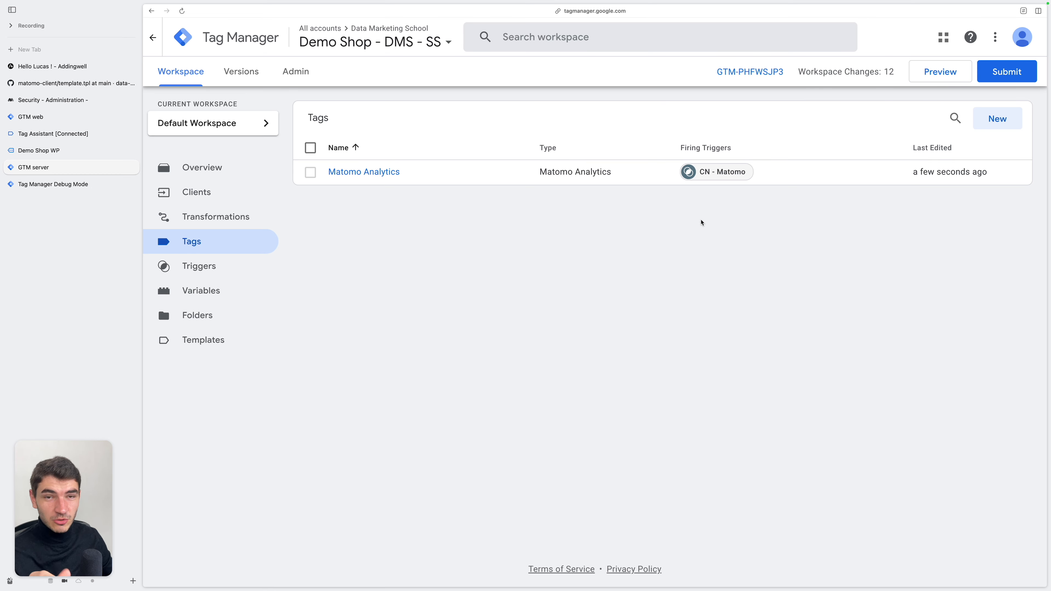
Preview the updated server container and reload the Demo Shop WP page to send a new page view
left_click(938, 77)
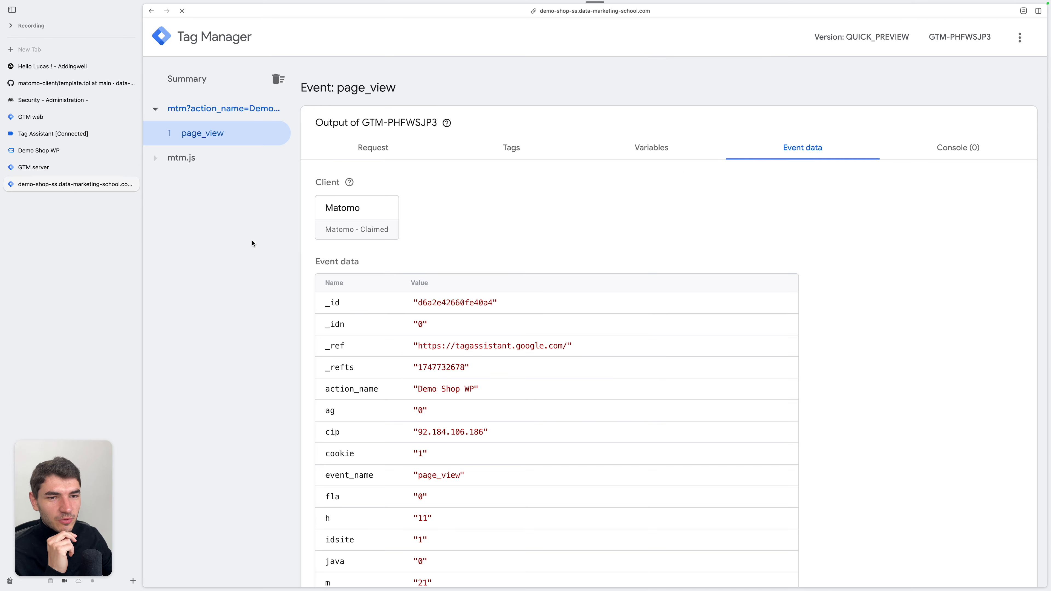
left_click(89, 152)
left_click(183, 12)
key("ctrl+Tab")
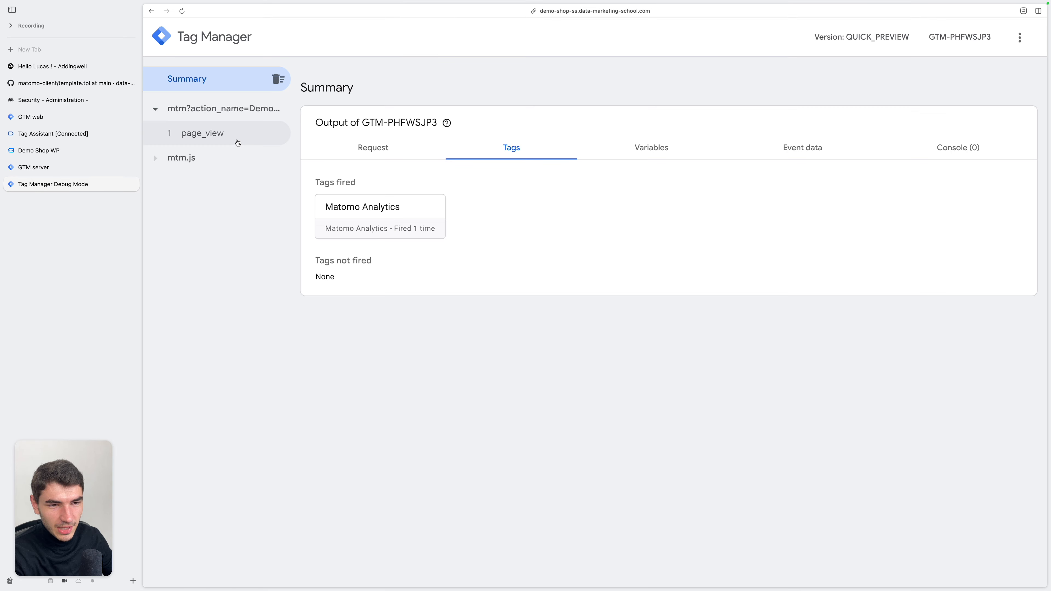
Examine the Matomo Analytics tag's details on the page_view event and check the real-time visits on Matomo's dashboard
left_click(230, 140)
left_click(399, 220)
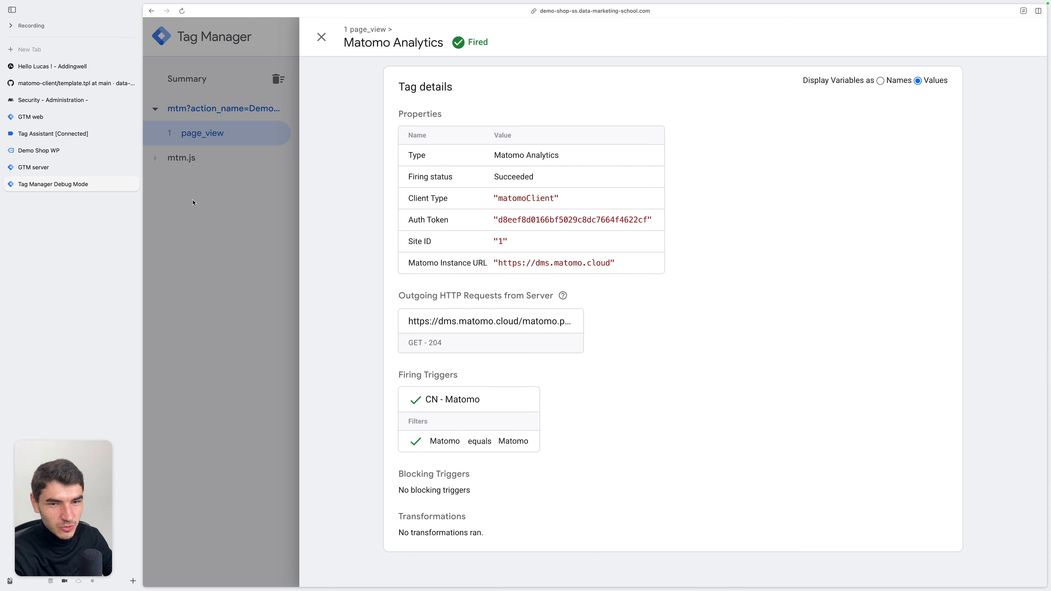
left_click(62, 100)
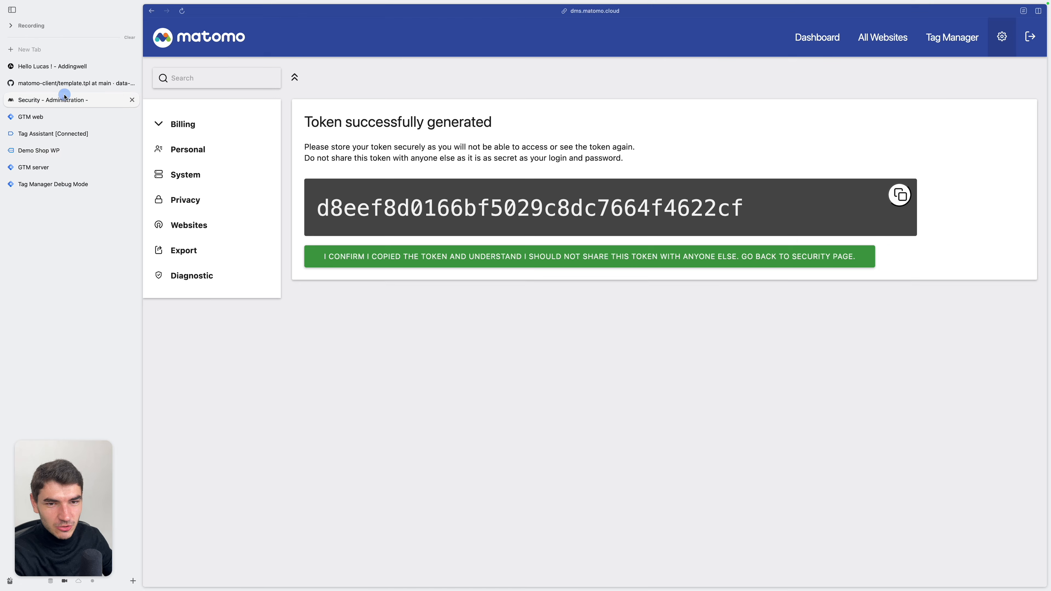
left_click(831, 32)
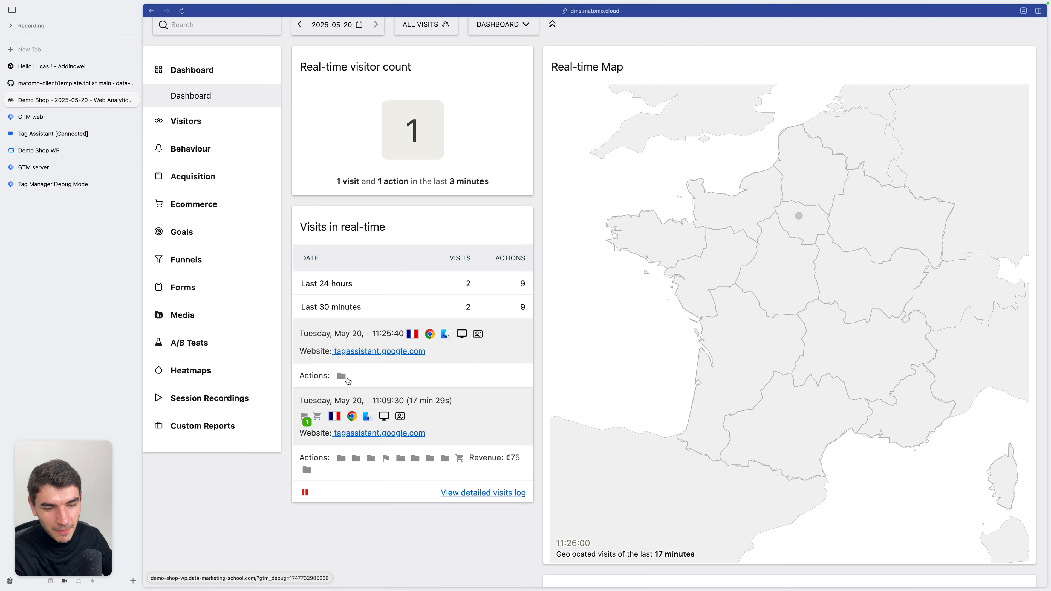
Switch to the tag list of the web container in Google Tag Manager
left_click(68, 118)
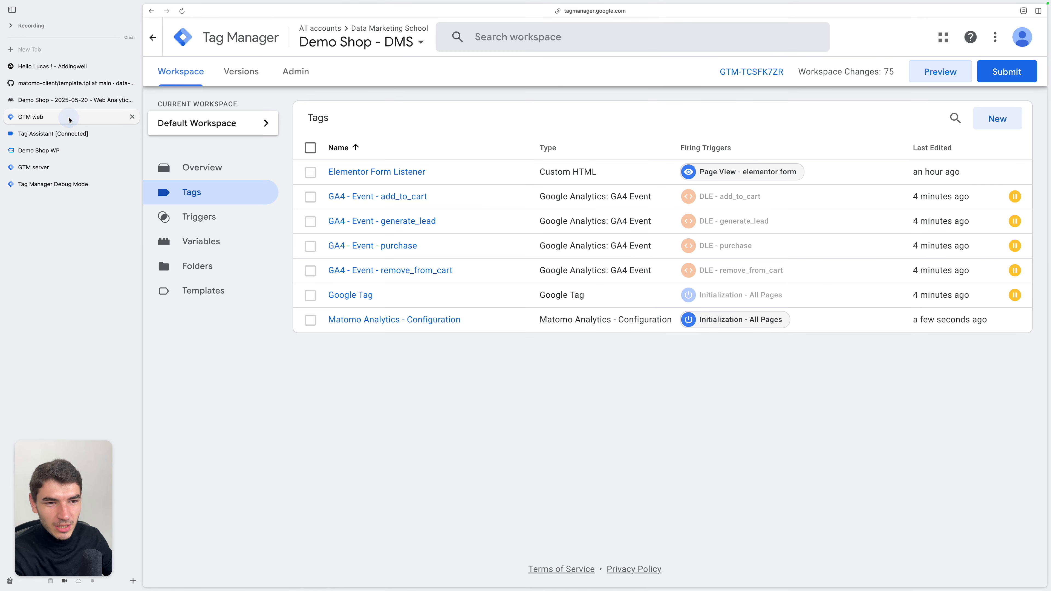